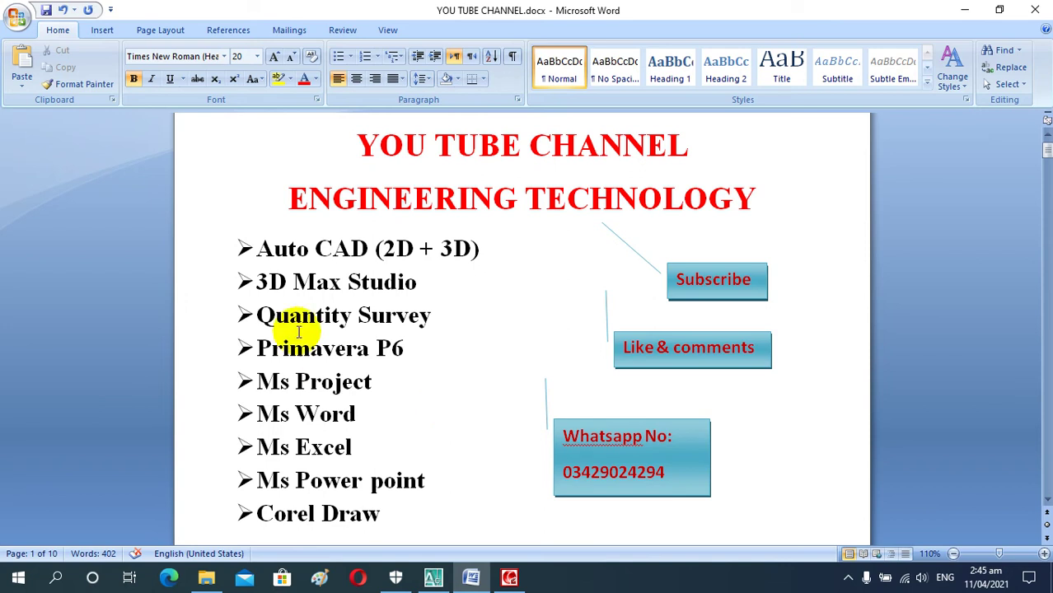
# Scroll the course outline down to the 16th lecture's 'Table Command (Tb enter)' note
pyautogui.scroll(-1, 314, 247)
pyautogui.scroll(-1, 314, 247)
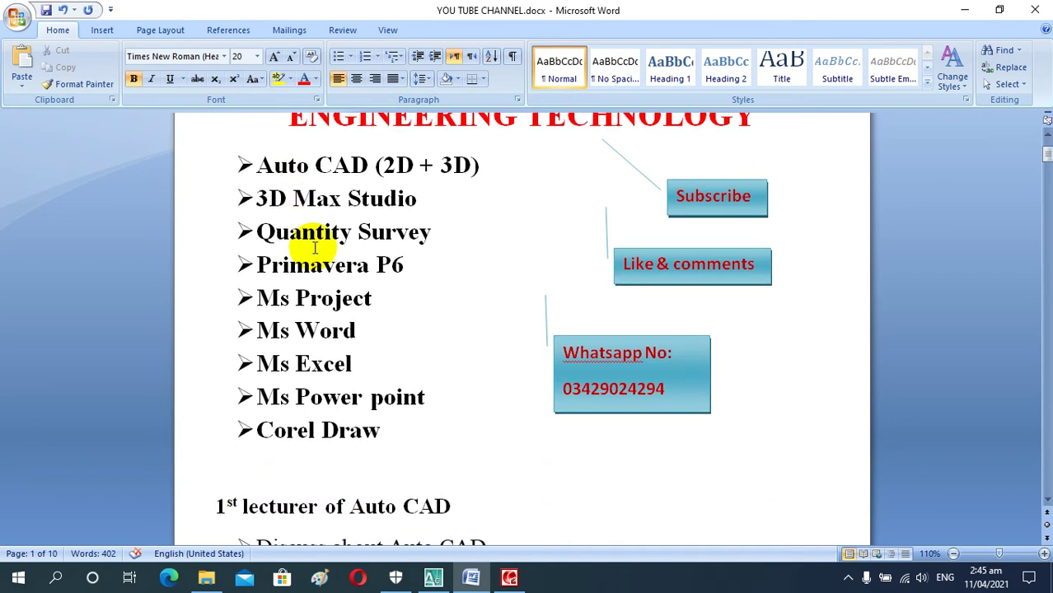
pyautogui.scroll(1, 314, 247)
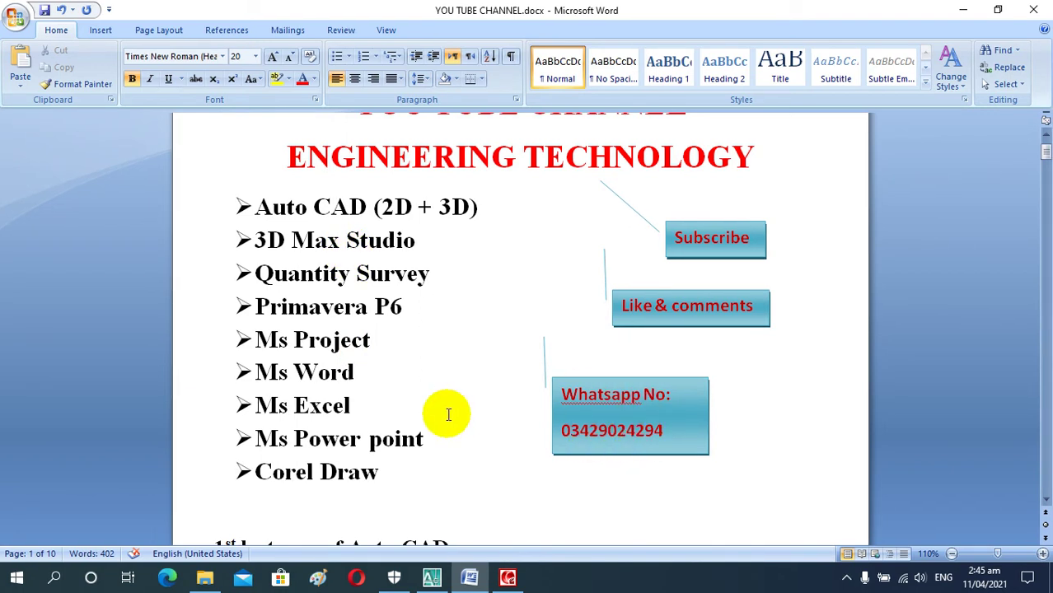
pyautogui.scroll(-1, 414, 356)
pyautogui.scroll(-4, 413, 356)
pyautogui.scroll(-2, 413, 357)
pyautogui.scroll(-5, 413, 357)
pyautogui.scroll(-5, 413, 357)
pyautogui.scroll(-6, 414, 356)
pyautogui.scroll(-4, 413, 356)
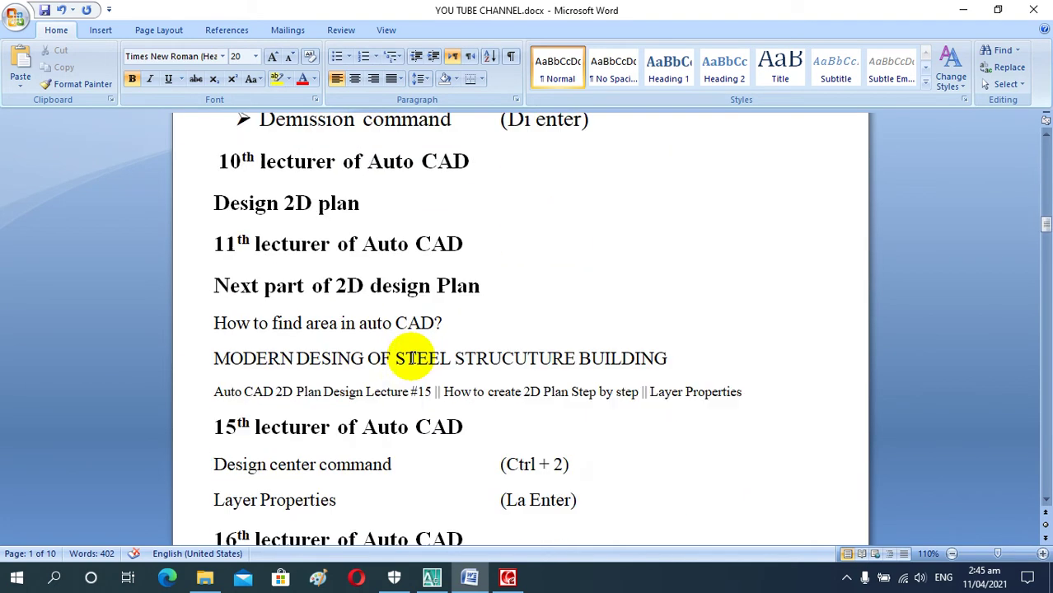
pyautogui.scroll(-5, 413, 356)
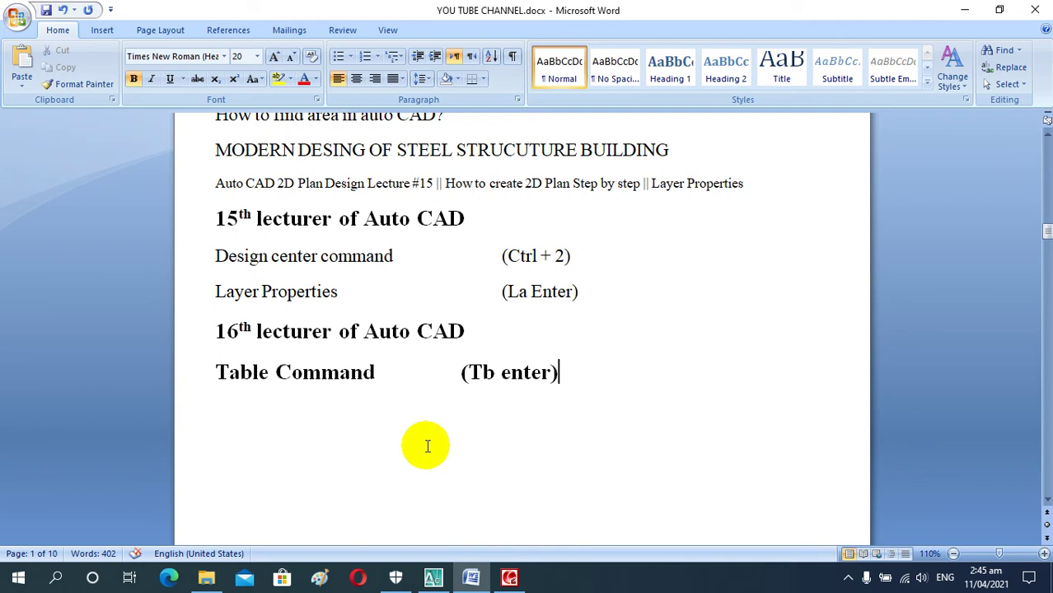
# Switch to the RMT plot 1 kanal drawing in AutoCAD and zoom in on its title block
pyautogui.click(436, 578)
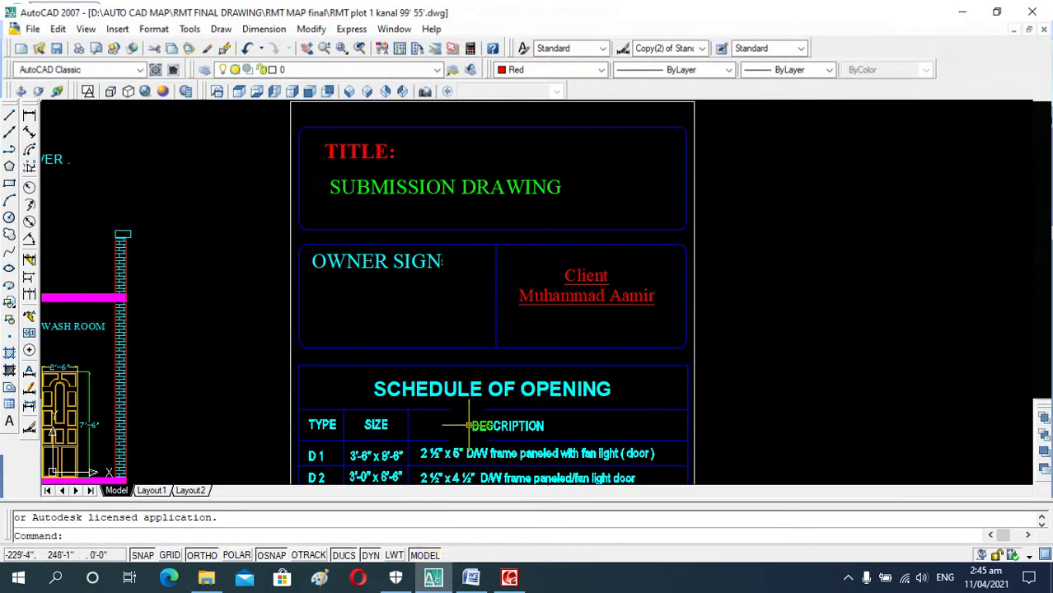
pyautogui.scroll(3, 482, 402)
pyautogui.scroll(-3, 481, 389)
pyautogui.scroll(-5, 478, 387)
pyautogui.scroll(2, 469, 290)
pyautogui.scroll(3, 469, 290)
pyautogui.scroll(-3, 470, 388)
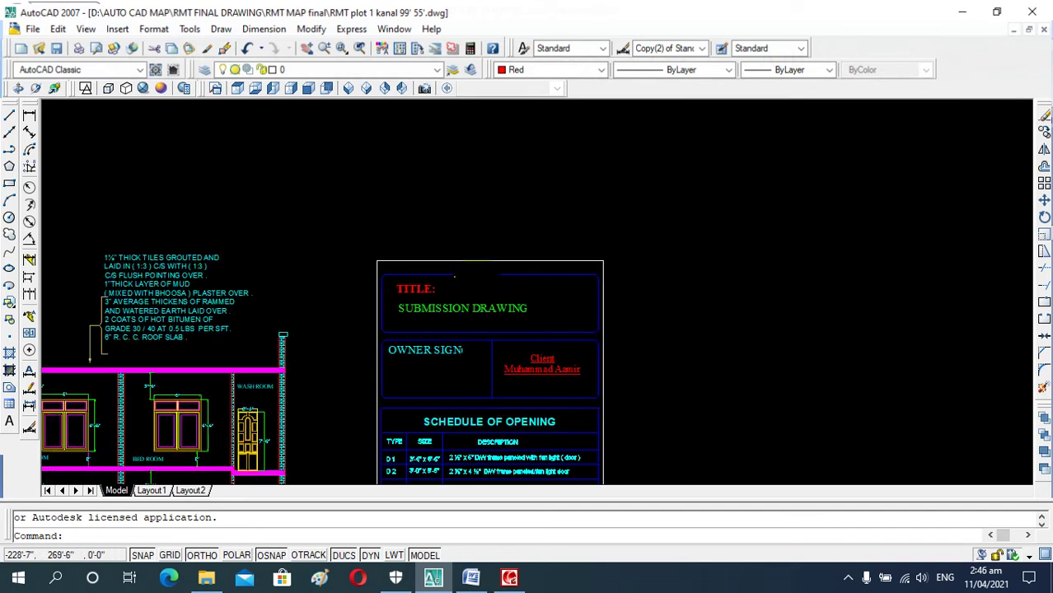
pyautogui.scroll(-2, 477, 289)
pyautogui.scroll(3, 492, 348)
pyautogui.scroll(-2, 492, 348)
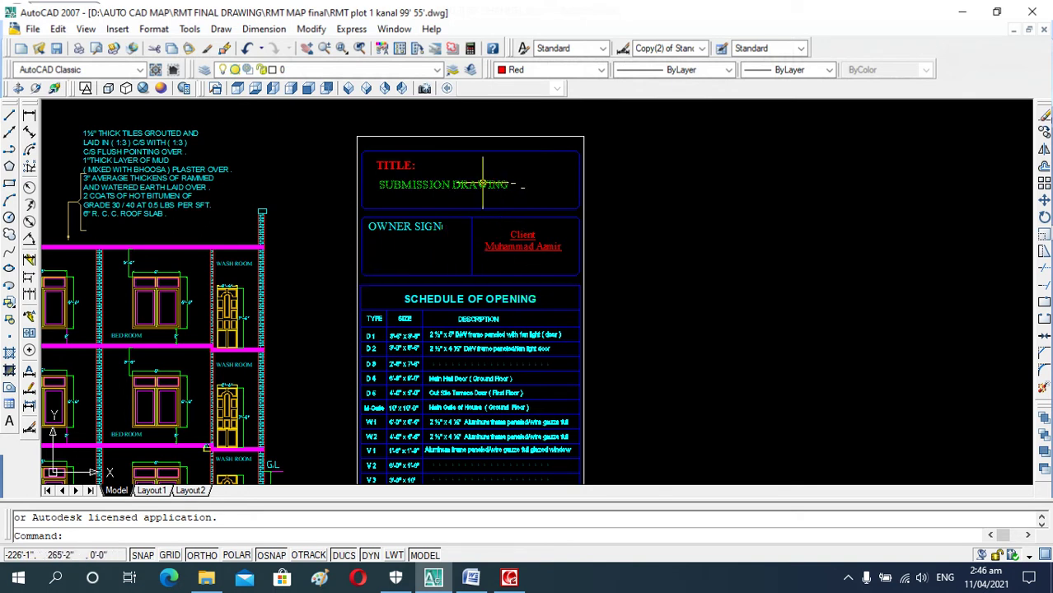
pyautogui.scroll(-2, 476, 193)
pyautogui.scroll(5, 455, 330)
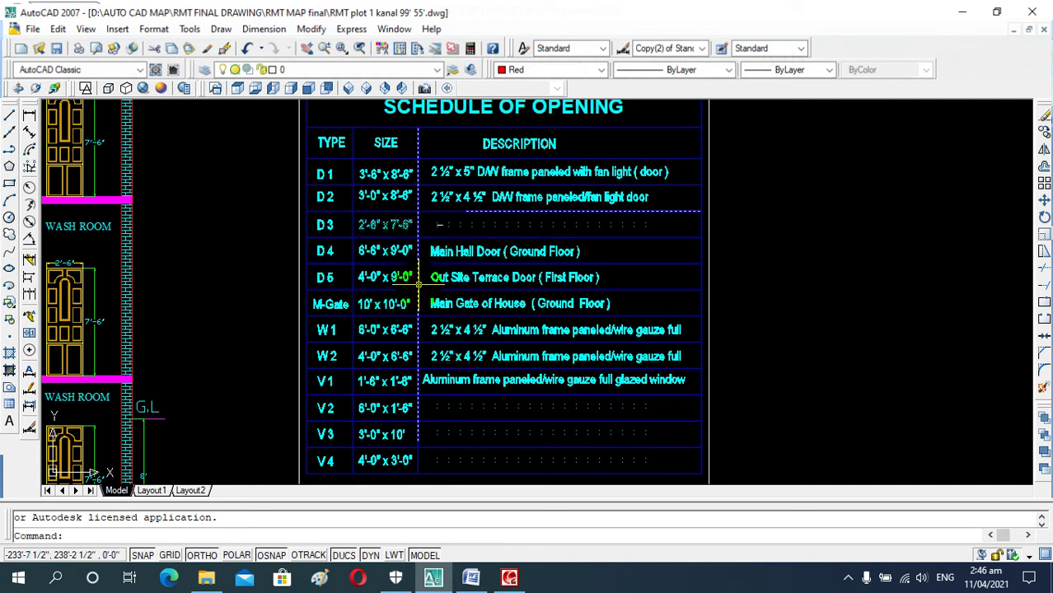
# Zoom around the Schedule of Opening table to review its entries
pyautogui.scroll(-1, 488, 196)
pyautogui.scroll(-2, 488, 193)
pyautogui.scroll(3, 488, 190)
pyautogui.scroll(1, 488, 188)
pyautogui.scroll(3, 490, 190)
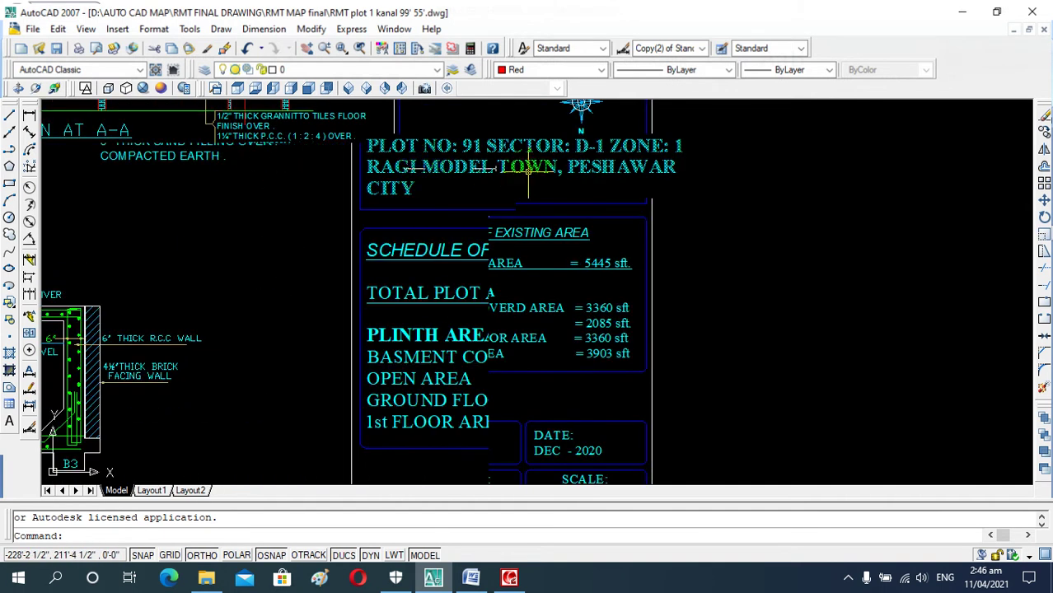
pyautogui.scroll(-4, 539, 201)
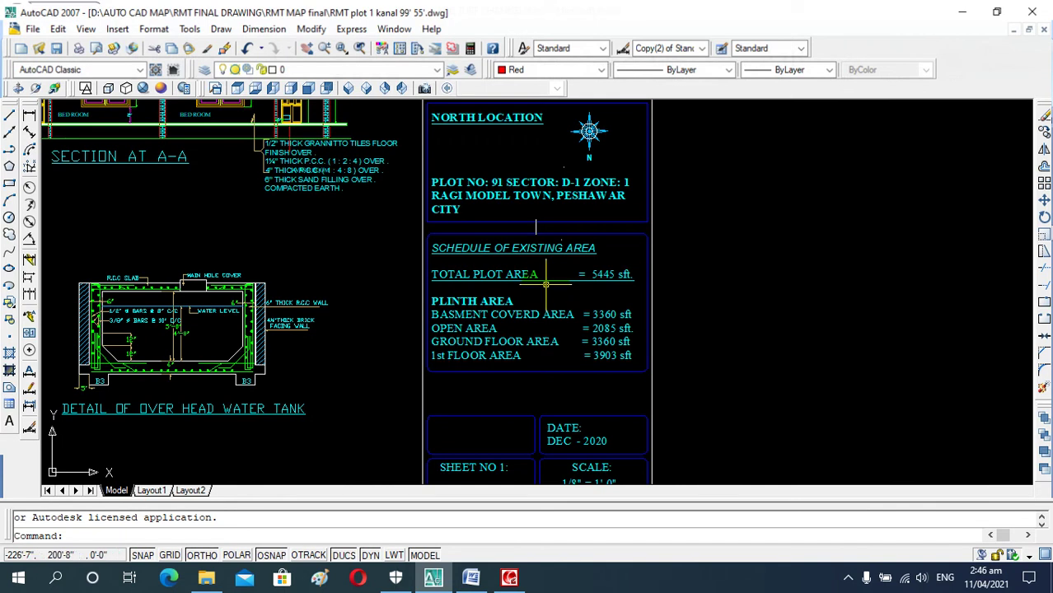
pyautogui.scroll(2, 545, 284)
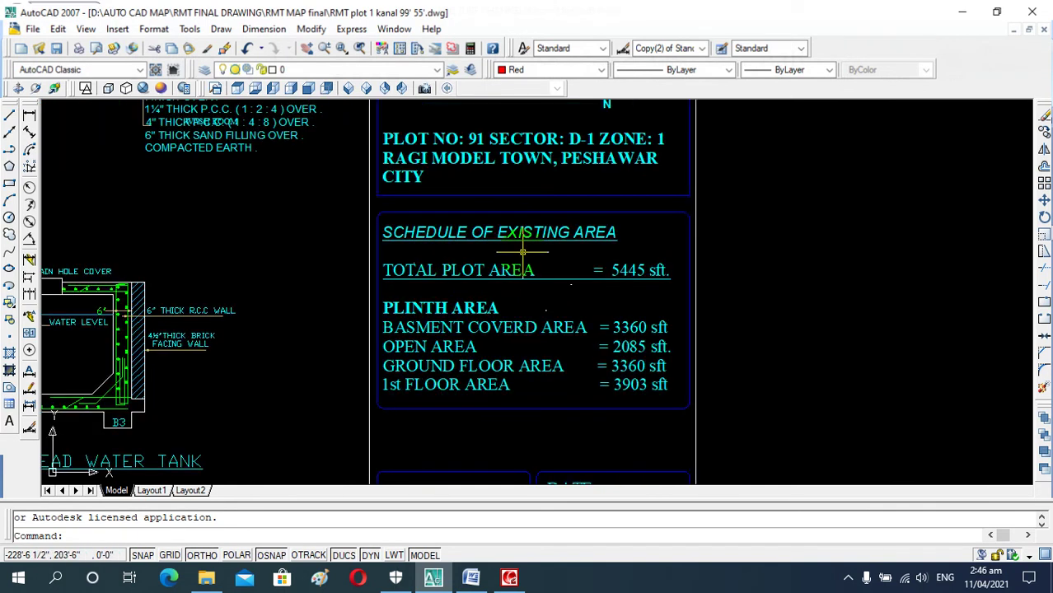
pyautogui.scroll(-2, 522, 251)
pyautogui.scroll(1, 522, 327)
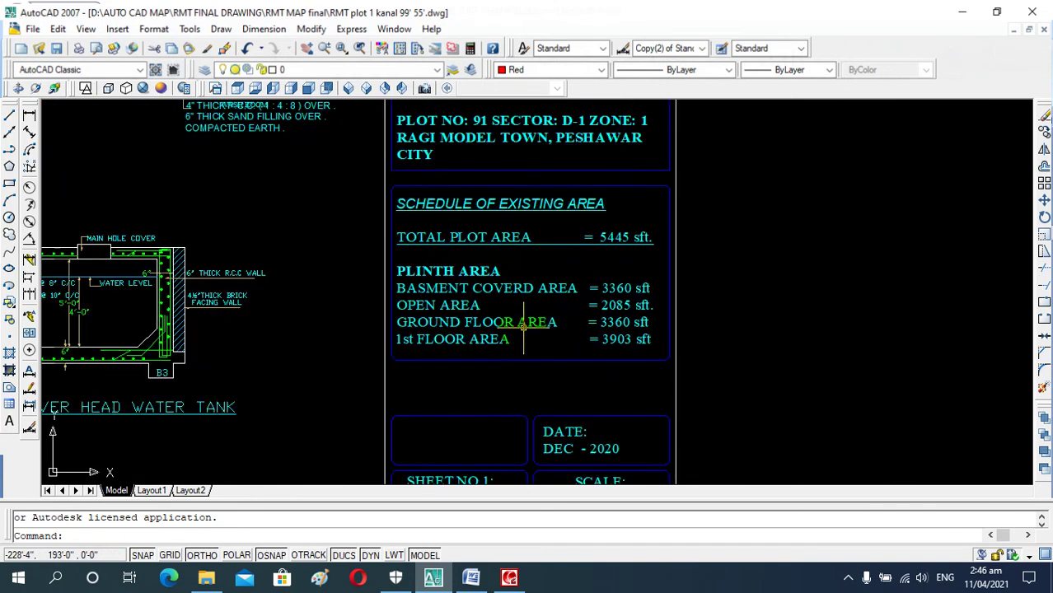
pyautogui.scroll(-1, 518, 273)
pyautogui.scroll(1, 505, 287)
pyautogui.scroll(-3, 476, 424)
pyautogui.scroll(3, 466, 432)
pyautogui.scroll(2, 465, 432)
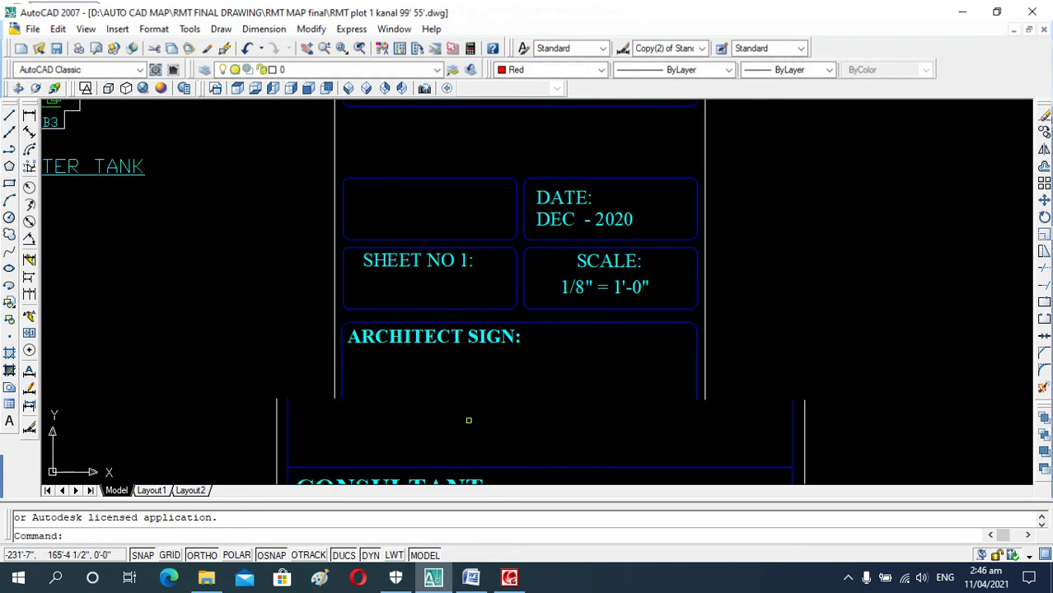
pyautogui.scroll(-3, 482, 235)
pyautogui.scroll(3, 510, 317)
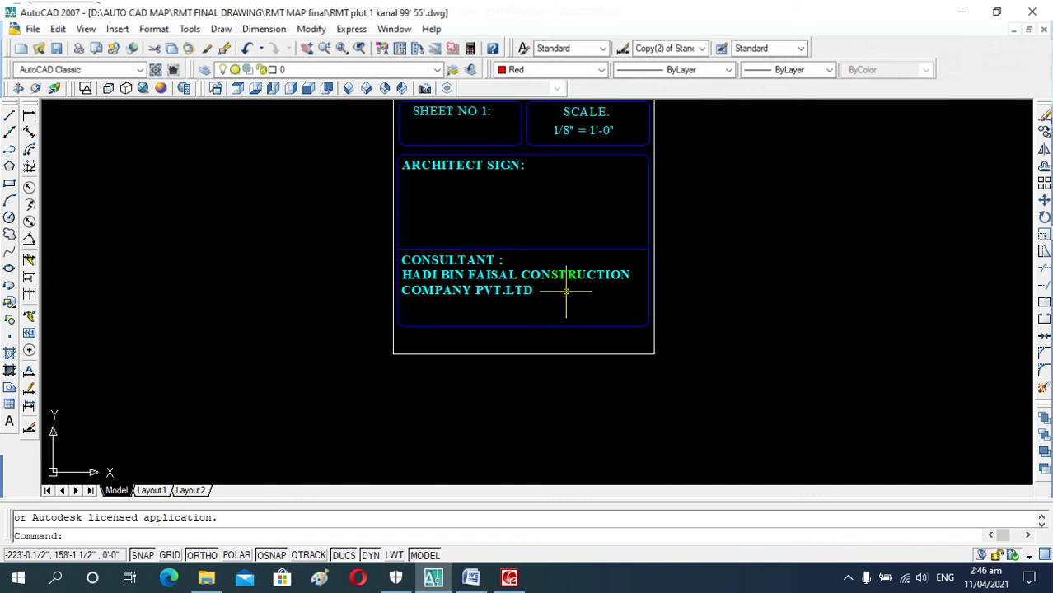
pyautogui.scroll(-5, 521, 322)
pyautogui.scroll(-4, 524, 241)
pyautogui.scroll(2, 524, 242)
pyautogui.scroll(4, 539, 280)
pyautogui.scroll(-4, 548, 291)
pyautogui.scroll(4, 549, 290)
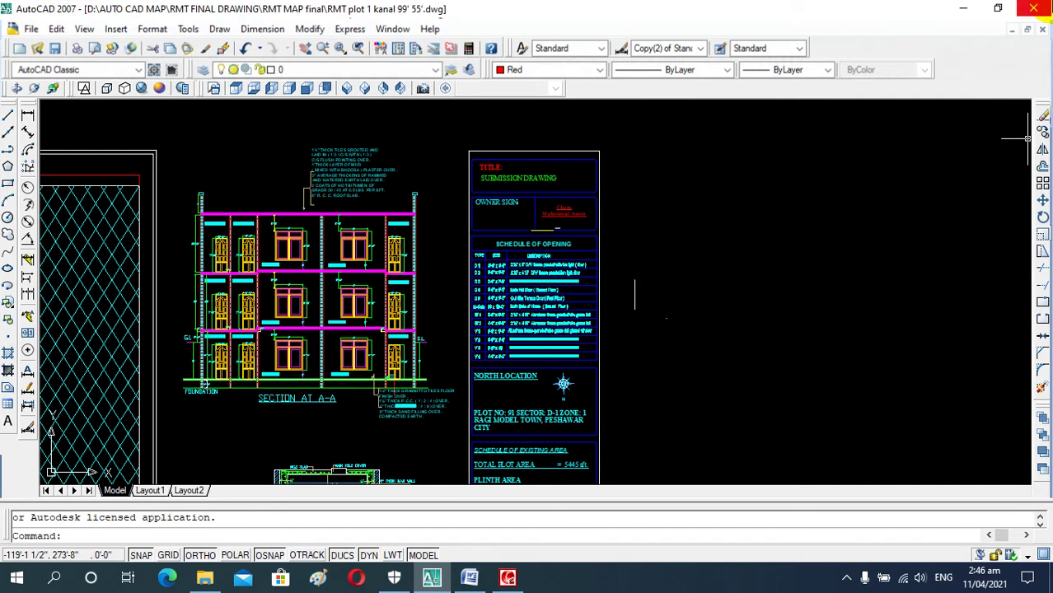
# Close the RMT drawing without saving, keeping the 2d plan drawing open
pyautogui.click(1035, 8)
pyautogui.click(569, 316)
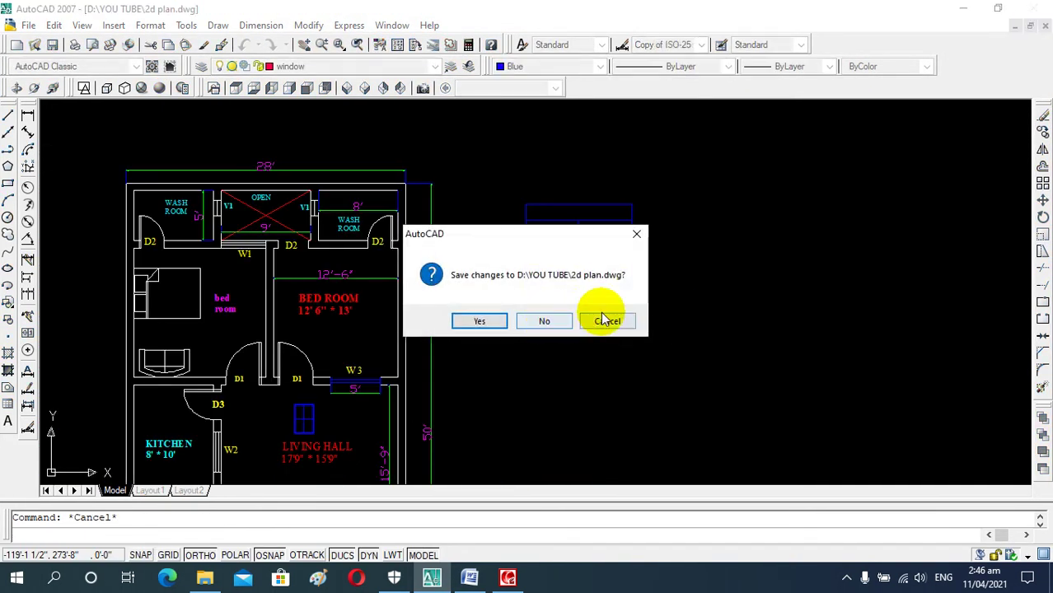
pyautogui.click(606, 319)
# Window-select and erase the old table beside the house plan
pyautogui.click(511, 185)
pyautogui.click(677, 347)
pyautogui.press('Delete')
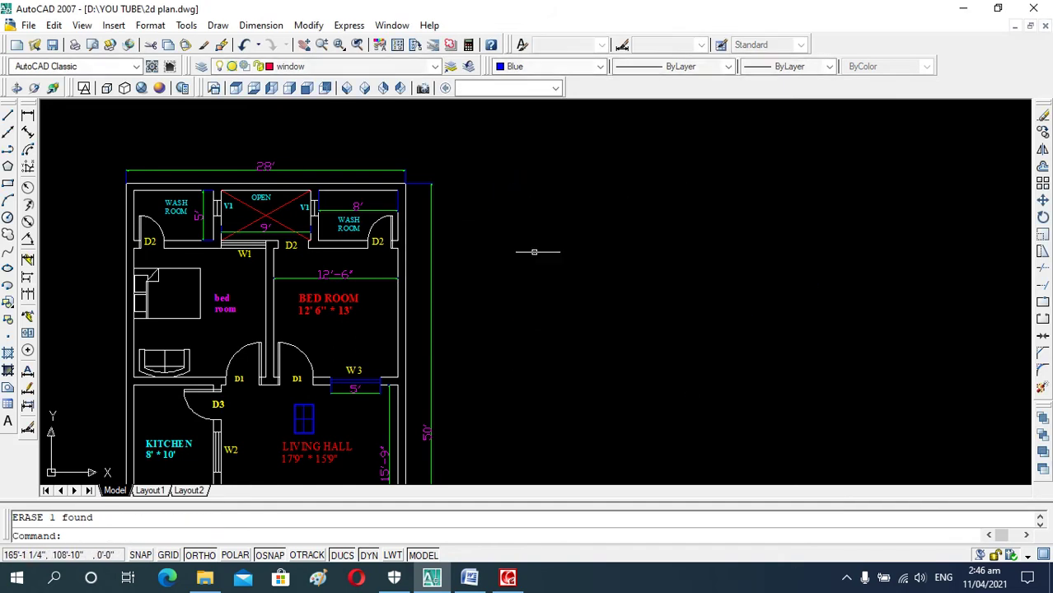
pyautogui.scroll(2, 523, 210)
pyautogui.scroll(-3, 510, 210)
pyautogui.scroll(1, 391, 254)
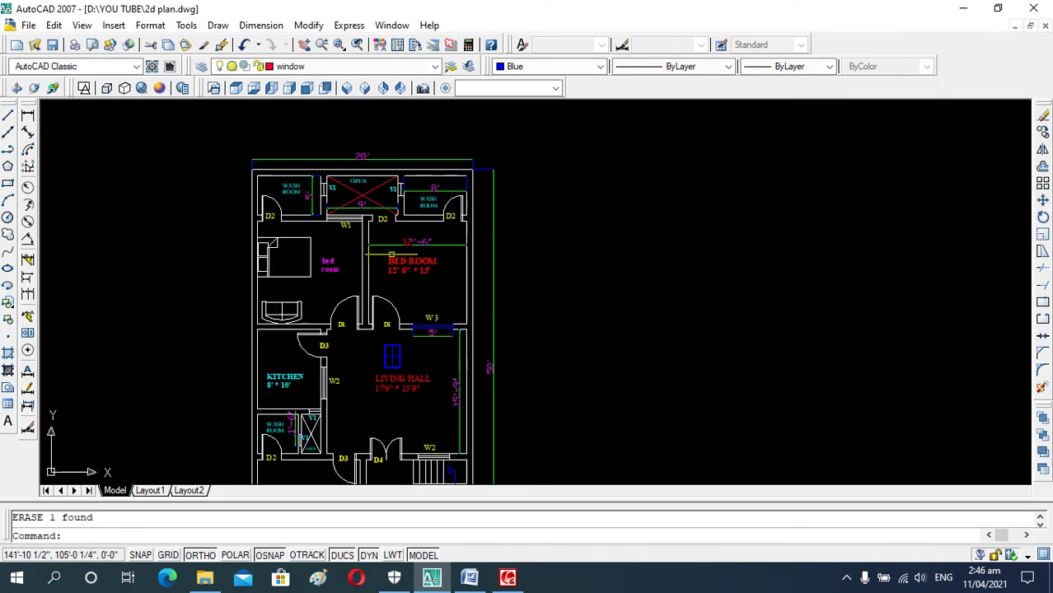
pyautogui.scroll(1, 391, 255)
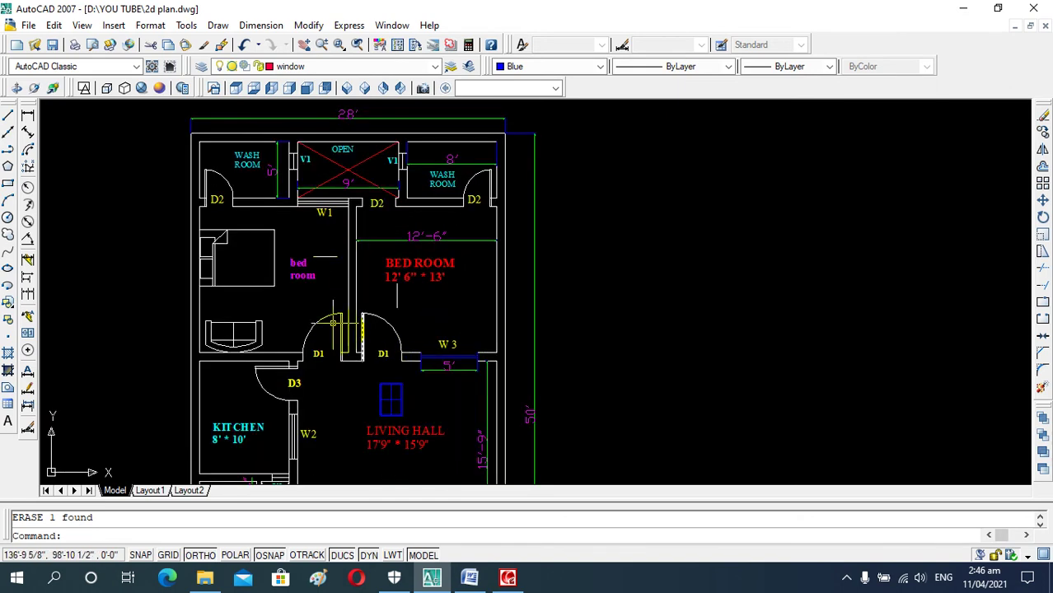
# Start a new table with the TB command
pyautogui.scroll(-2, 593, 235)
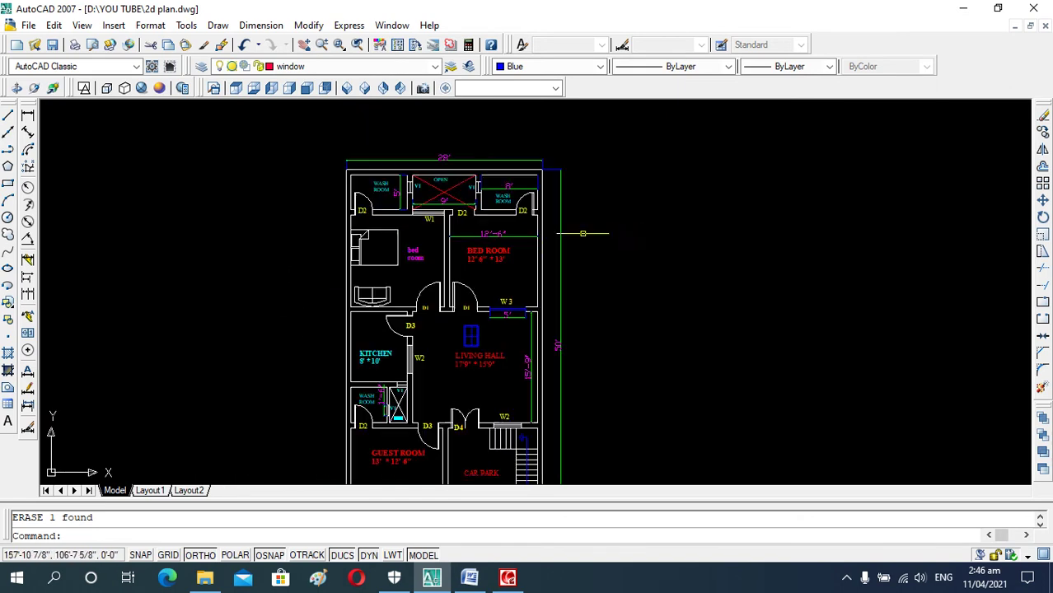
pyautogui.scroll(-2, 510, 282)
pyautogui.scroll(3, 341, 287)
pyautogui.scroll(1, 341, 287)
pyautogui.scroll(-4, 362, 305)
pyautogui.scroll(2, 409, 292)
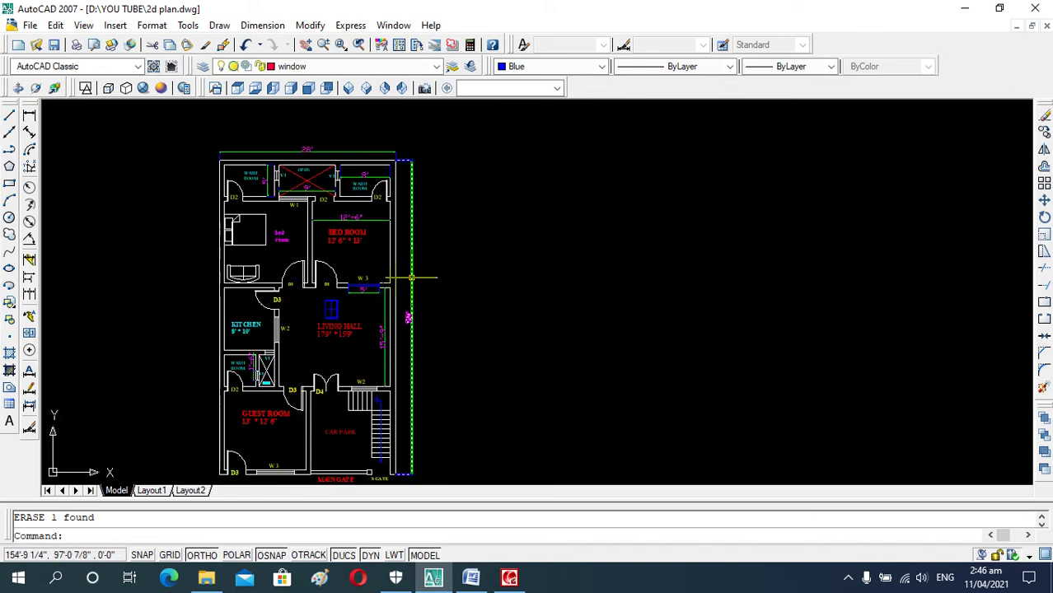
pyautogui.write('tb')
pyautogui.press('Return')
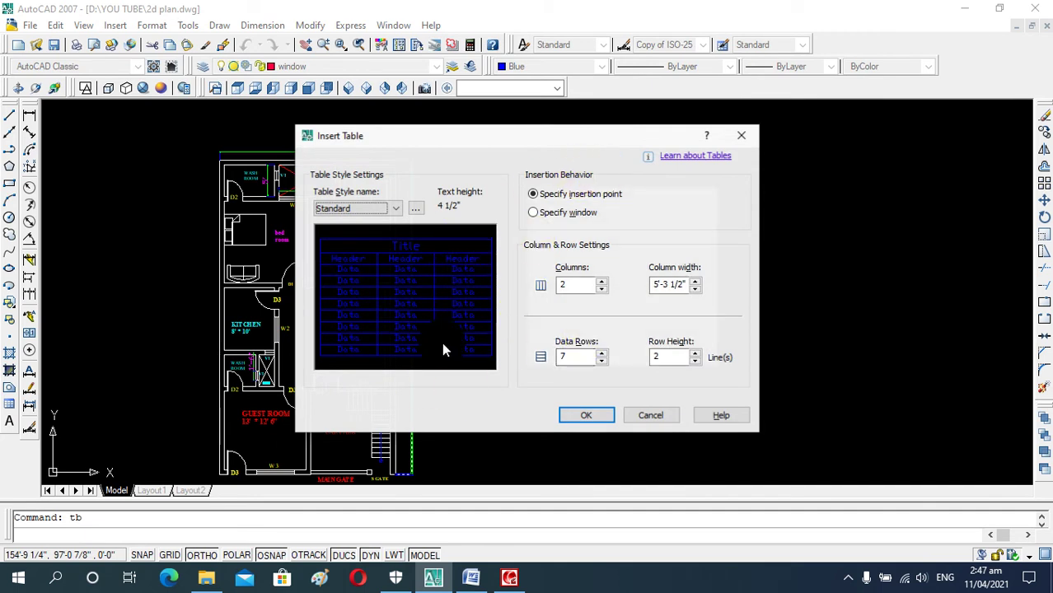
# Set the new table to 3 columns and 8 data rows
pyautogui.click(590, 287)
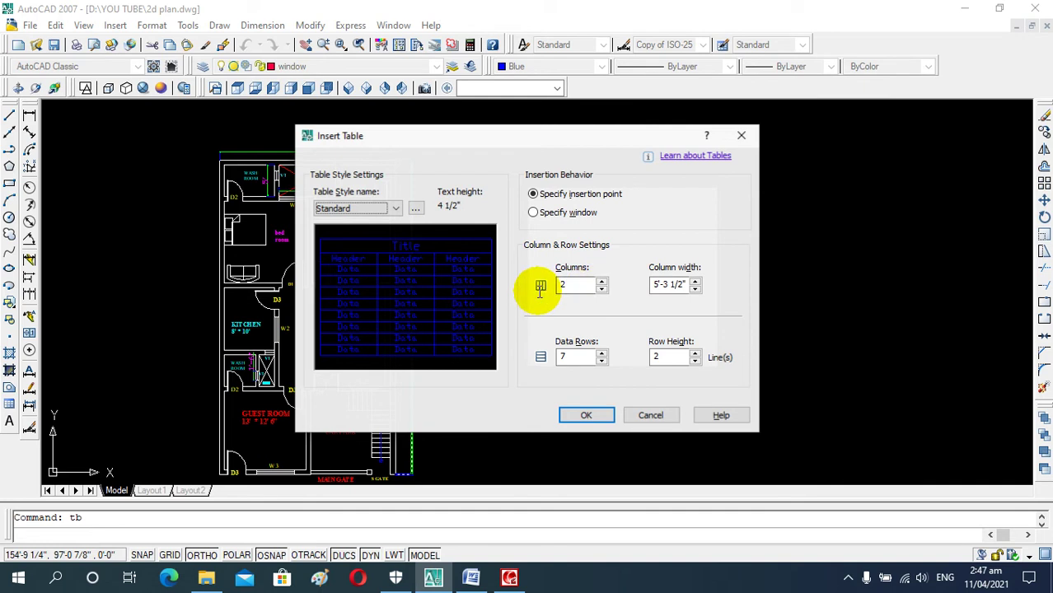
pyautogui.click(601, 282)
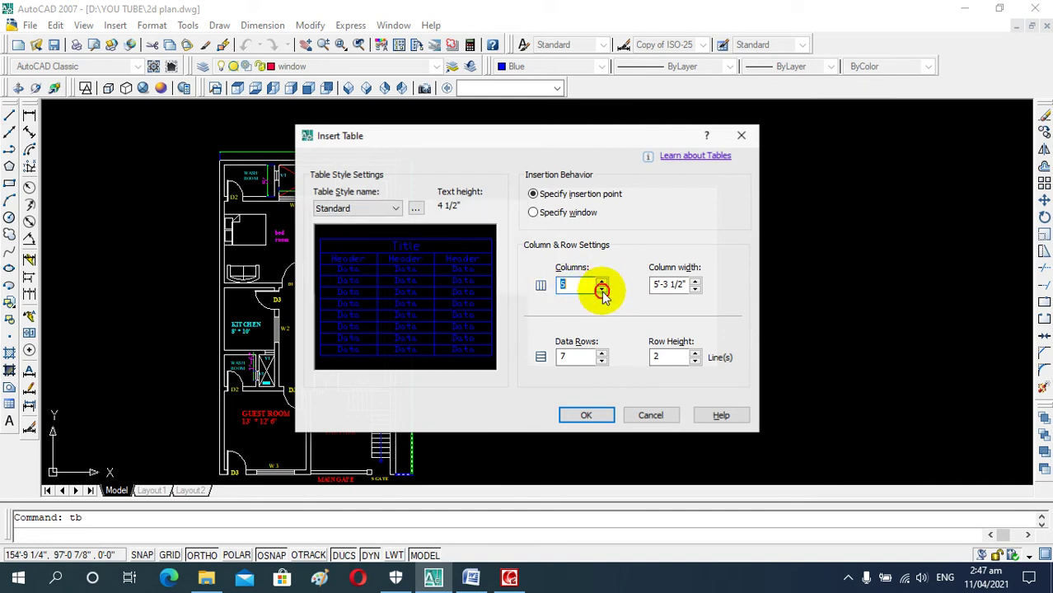
pyautogui.click(602, 289)
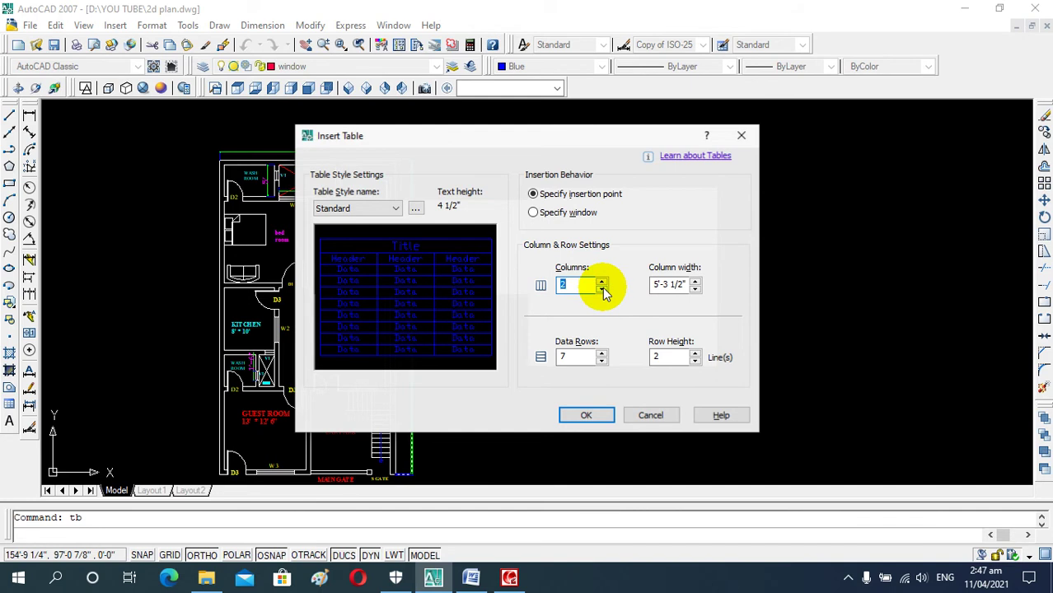
pyautogui.click(602, 283)
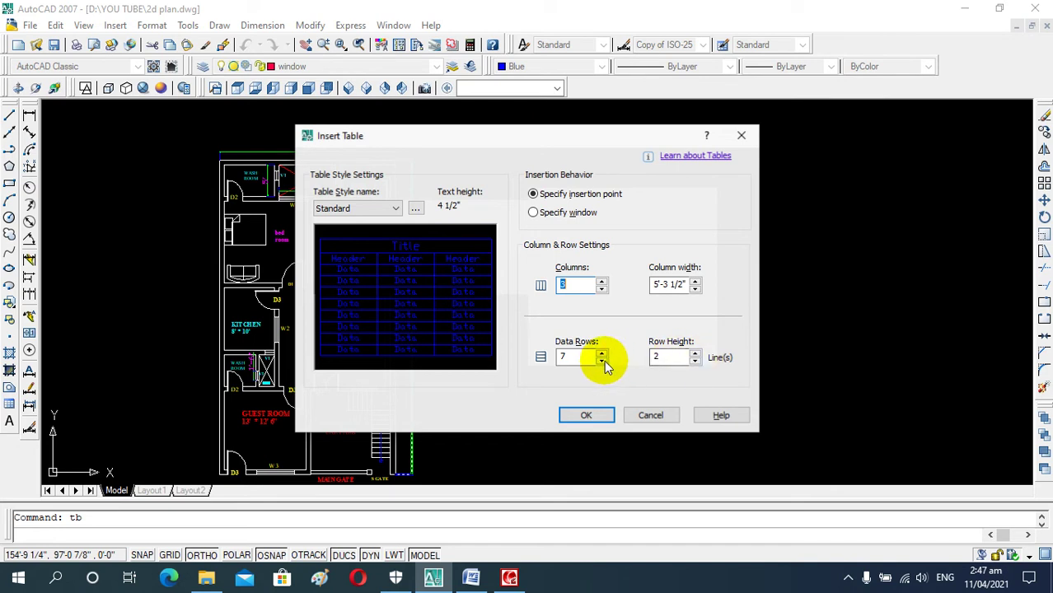
pyautogui.click(601, 362)
pyautogui.click(602, 353)
pyautogui.click(602, 354)
pyautogui.click(602, 353)
pyautogui.click(603, 354)
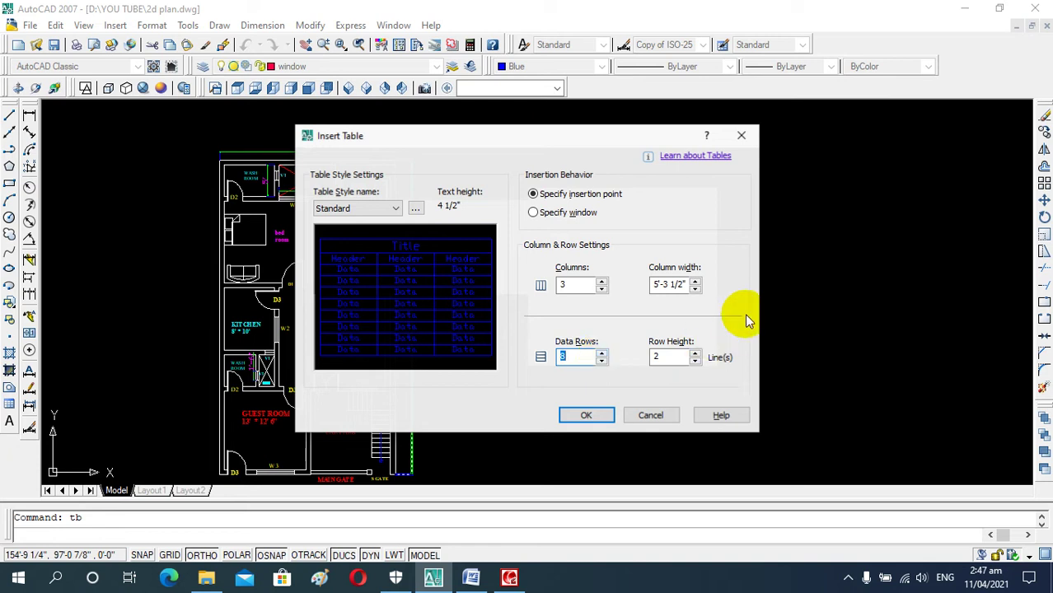
# Keep the row height at 2 lines and check the table style list
pyautogui.click(695, 354)
pyautogui.click(695, 360)
pyautogui.click(696, 353)
pyautogui.click(695, 360)
pyautogui.click(695, 360)
pyautogui.click(696, 353)
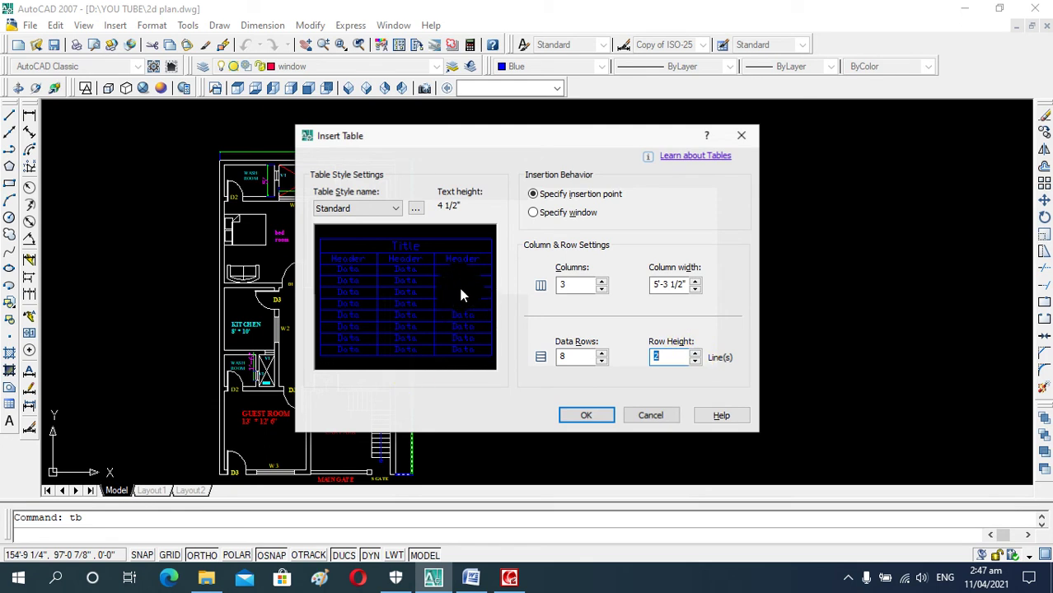
pyautogui.click(394, 209)
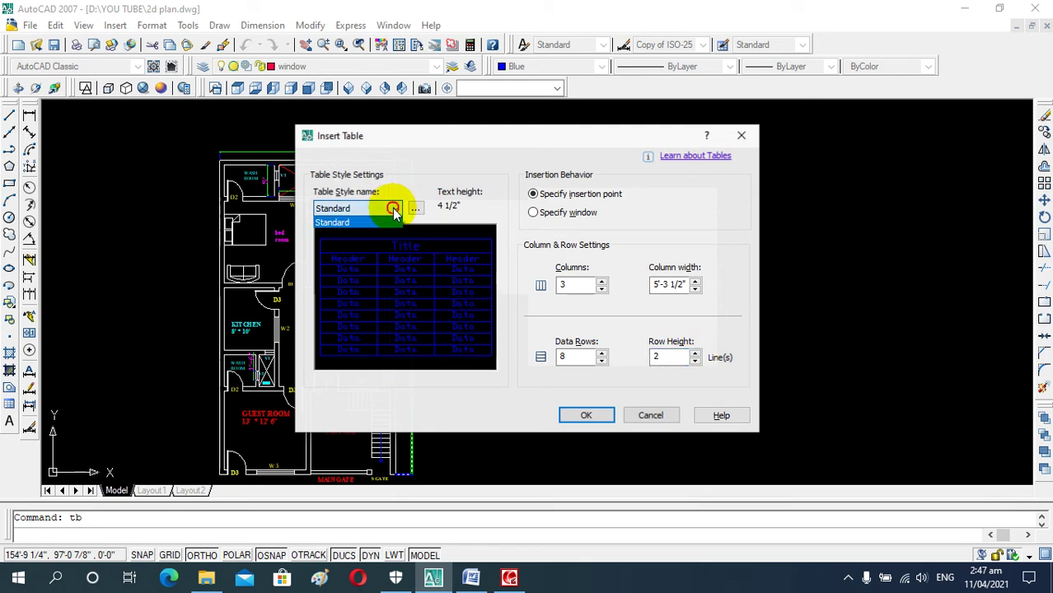
pyautogui.click(411, 208)
# Open the Standard table style for modification
pyautogui.click(413, 207)
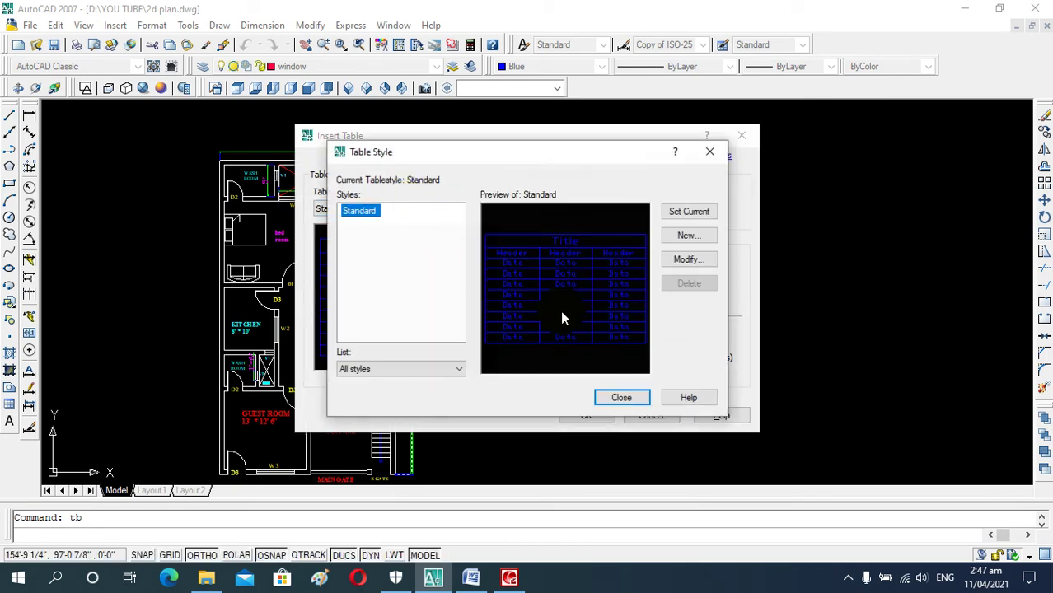
pyautogui.click(668, 272)
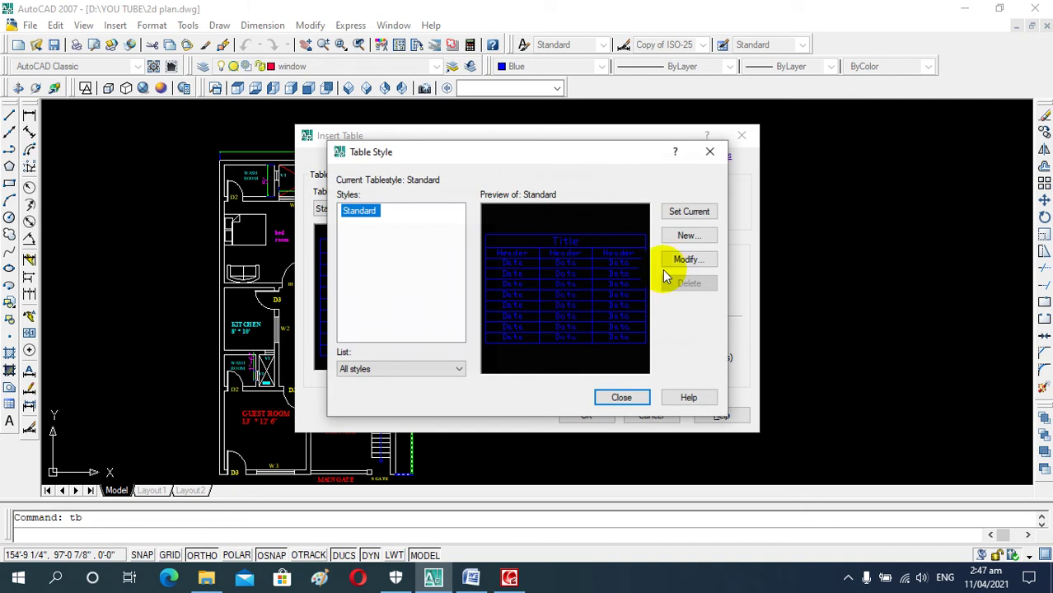
pyautogui.click(687, 259)
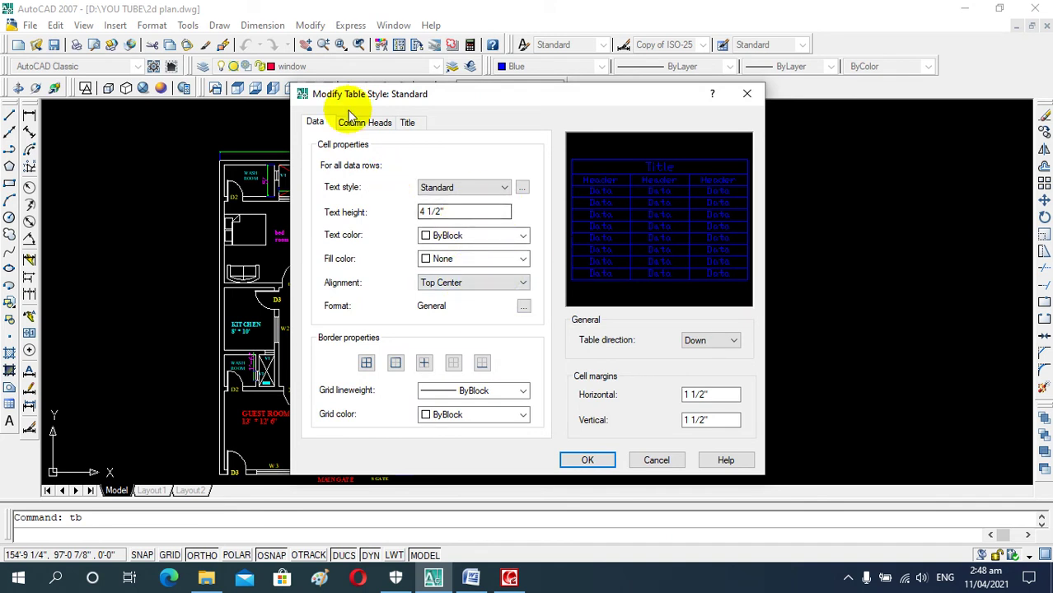
# Give the title row 8" text height, red text colour and no fill
pyautogui.click(383, 125)
pyautogui.click(406, 124)
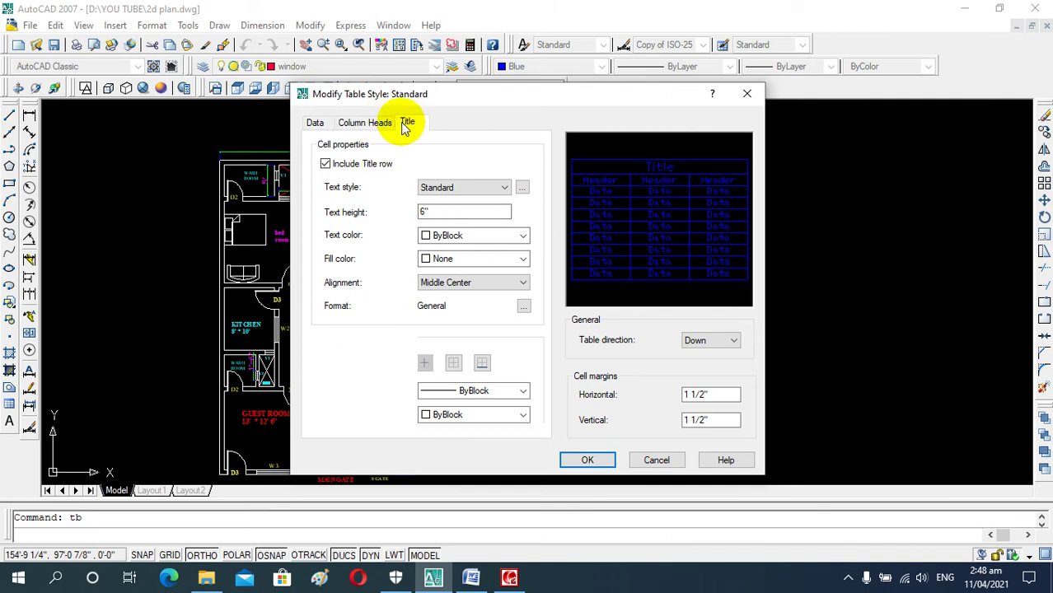
pyautogui.click(451, 208)
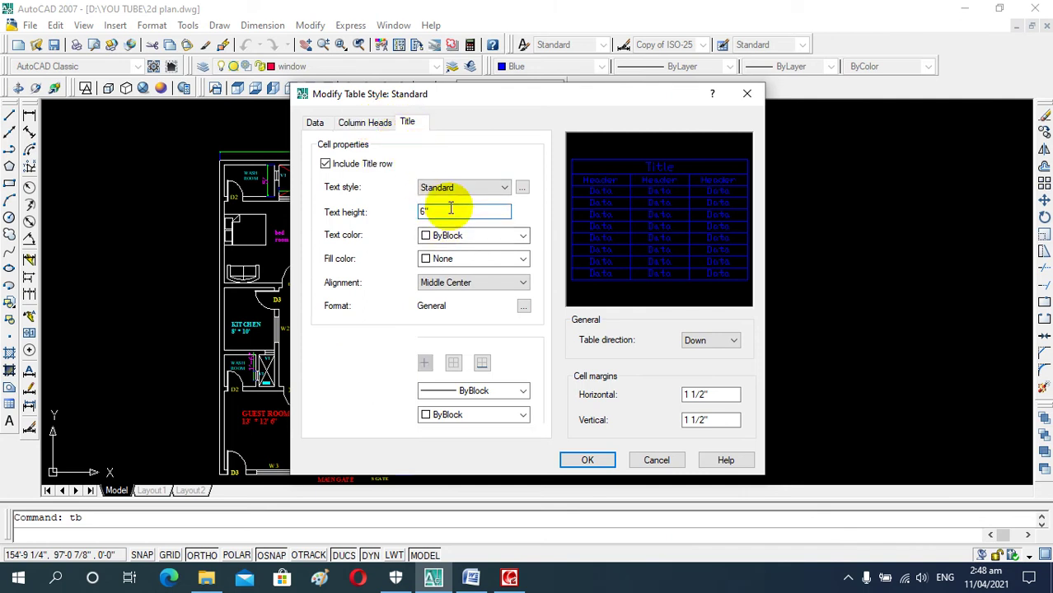
pyautogui.press('BackSpace')
pyautogui.press('BackSpace')
pyautogui.write('8"')
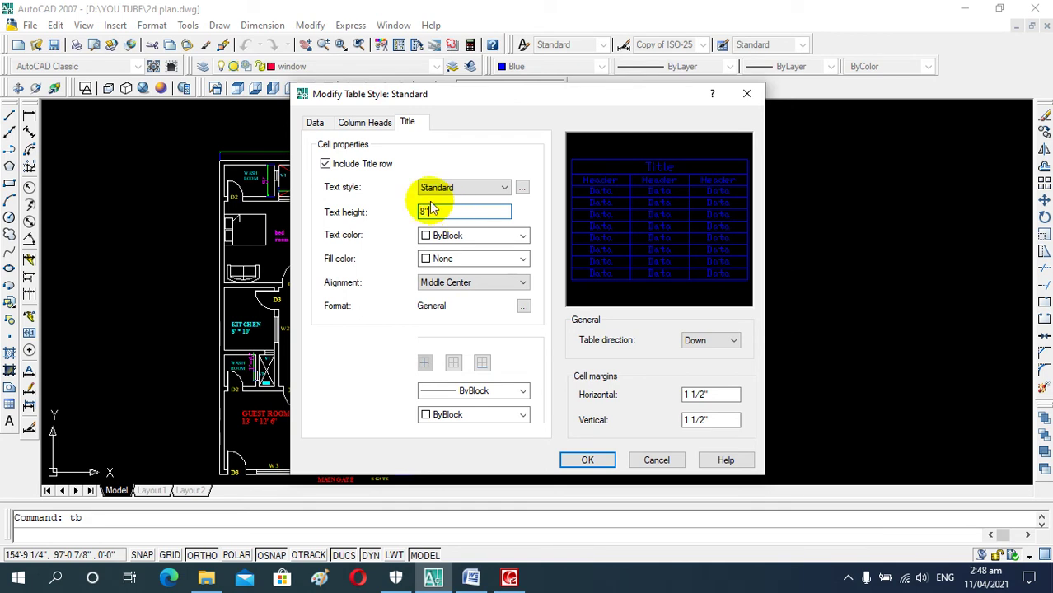
pyautogui.click(488, 235)
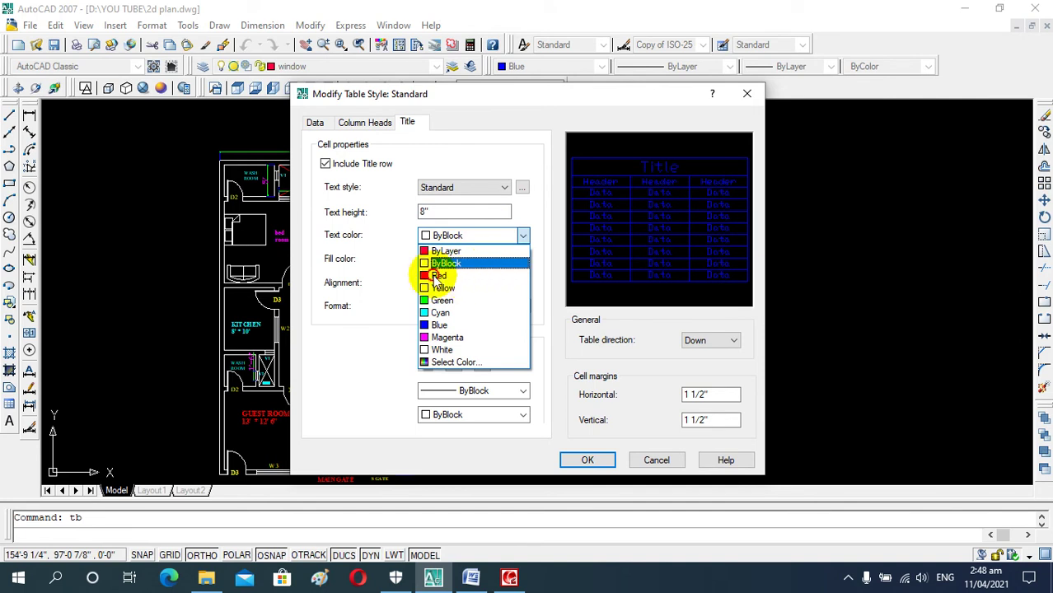
pyautogui.click(449, 275)
pyautogui.click(481, 261)
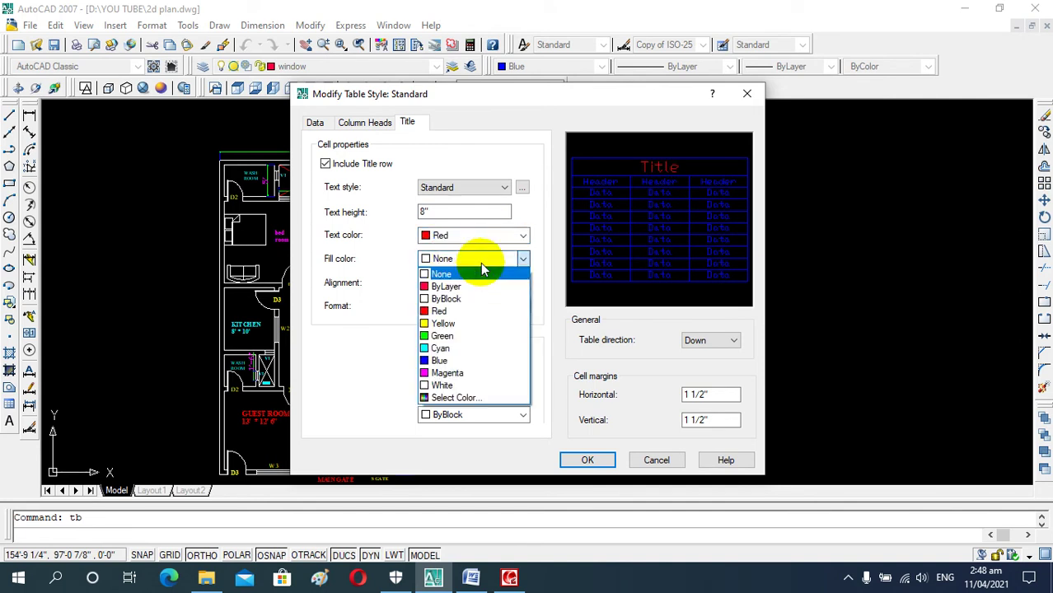
pyautogui.click(462, 274)
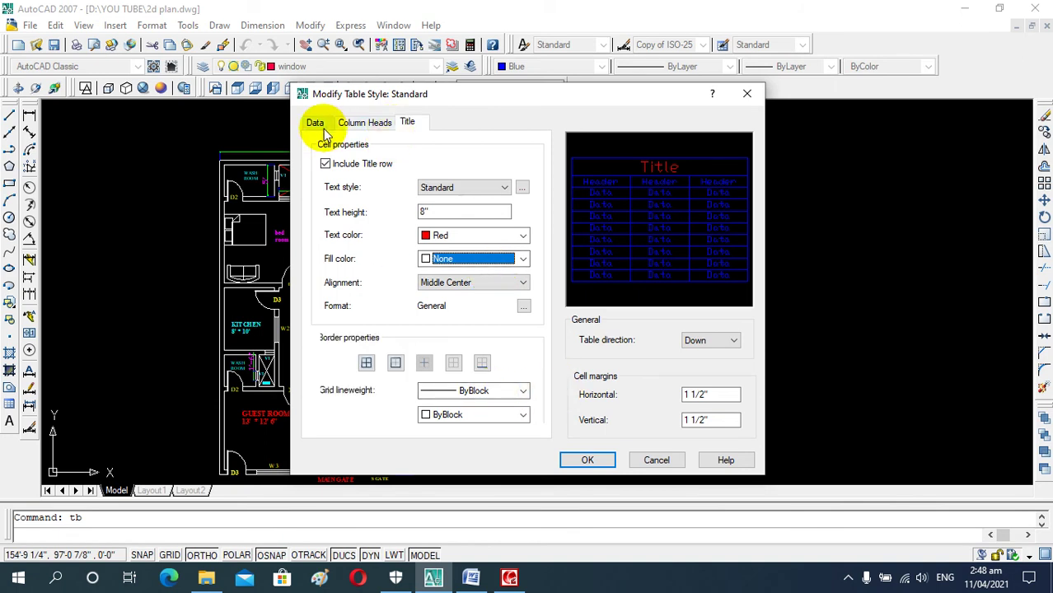
pyautogui.click(318, 126)
# Give the data rows Standard text style, 2" text height and red text colour
pyautogui.click(478, 189)
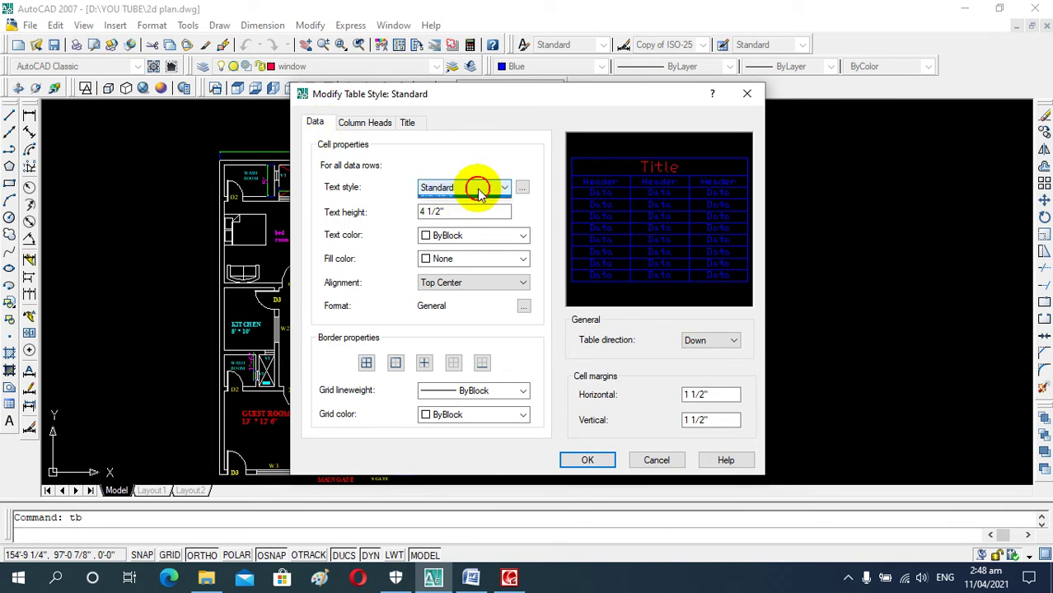
pyautogui.click(477, 189)
pyautogui.click(478, 188)
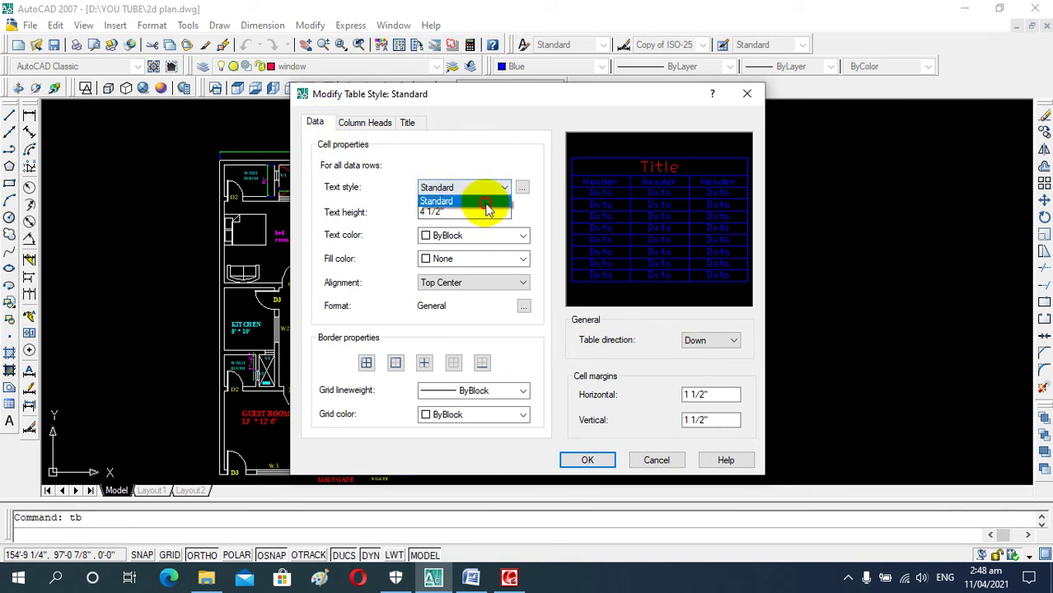
pyautogui.click(484, 212)
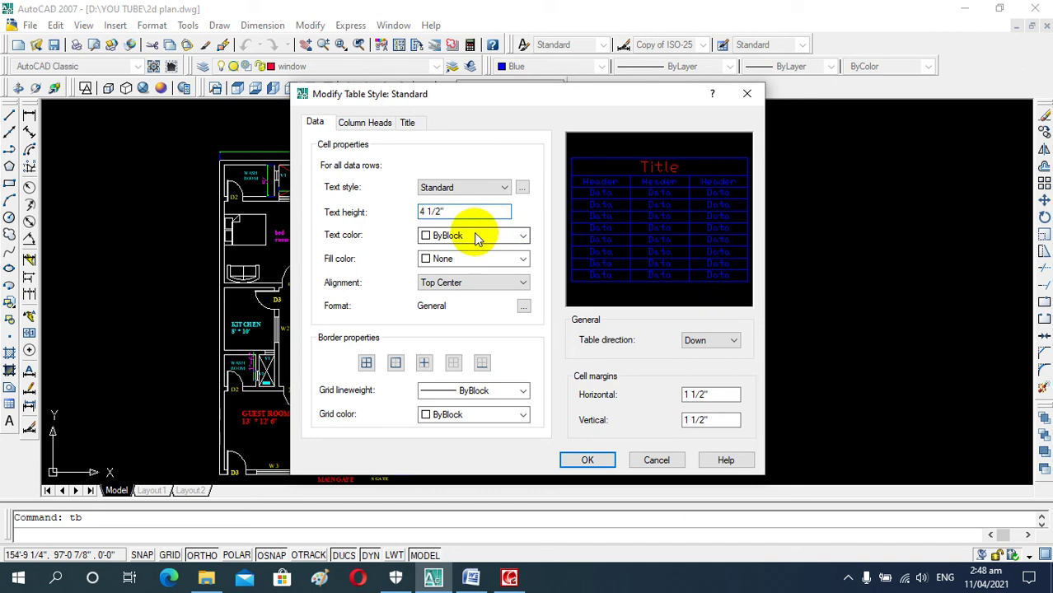
pyautogui.moveTo(455, 211); pyautogui.dragTo(400, 212)
pyautogui.click(472, 213)
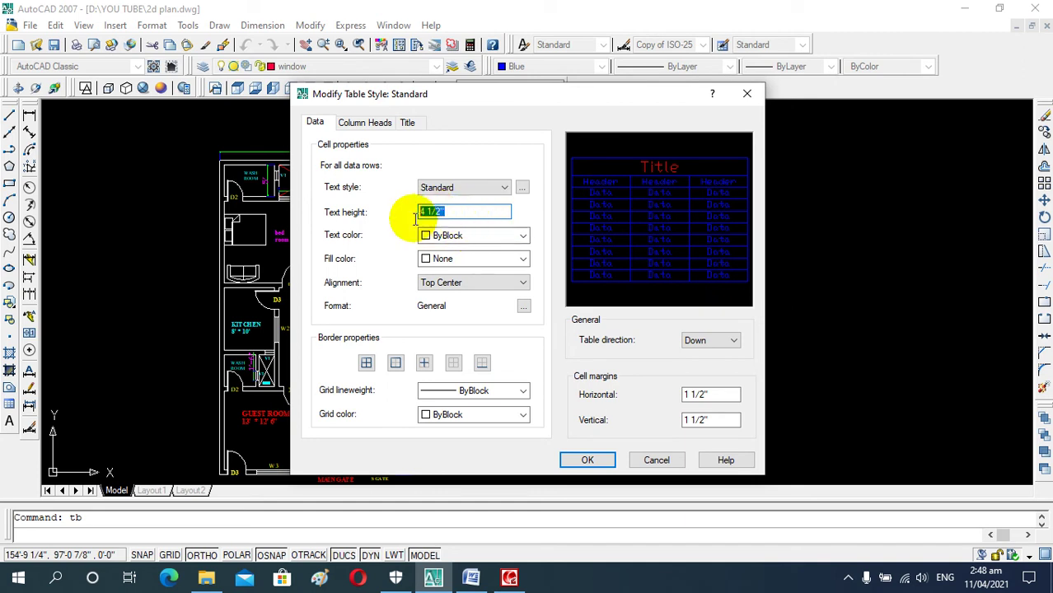
pyautogui.write('2"')
pyautogui.click(471, 238)
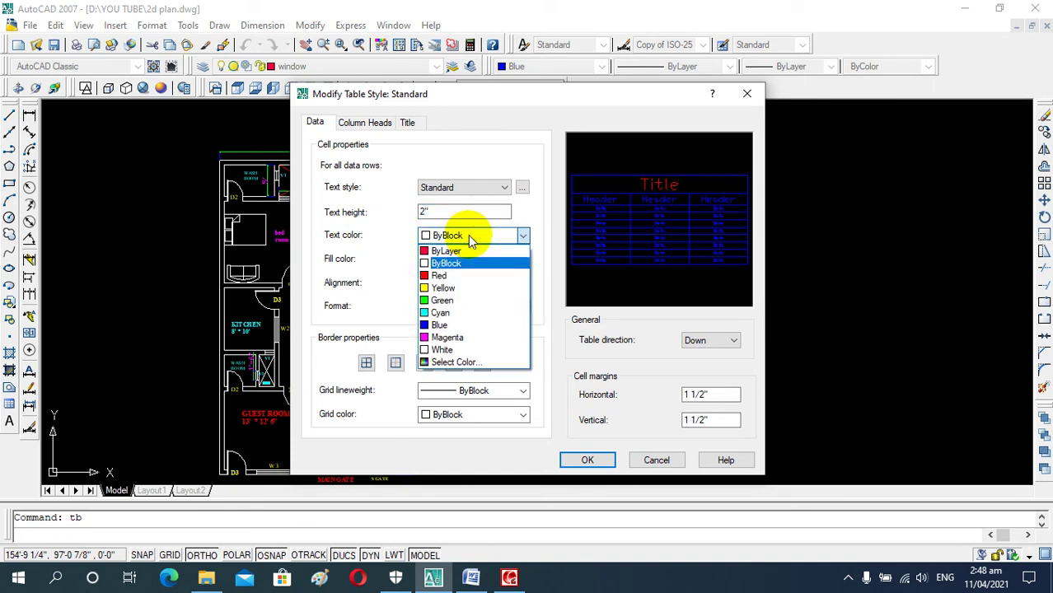
pyautogui.click(453, 275)
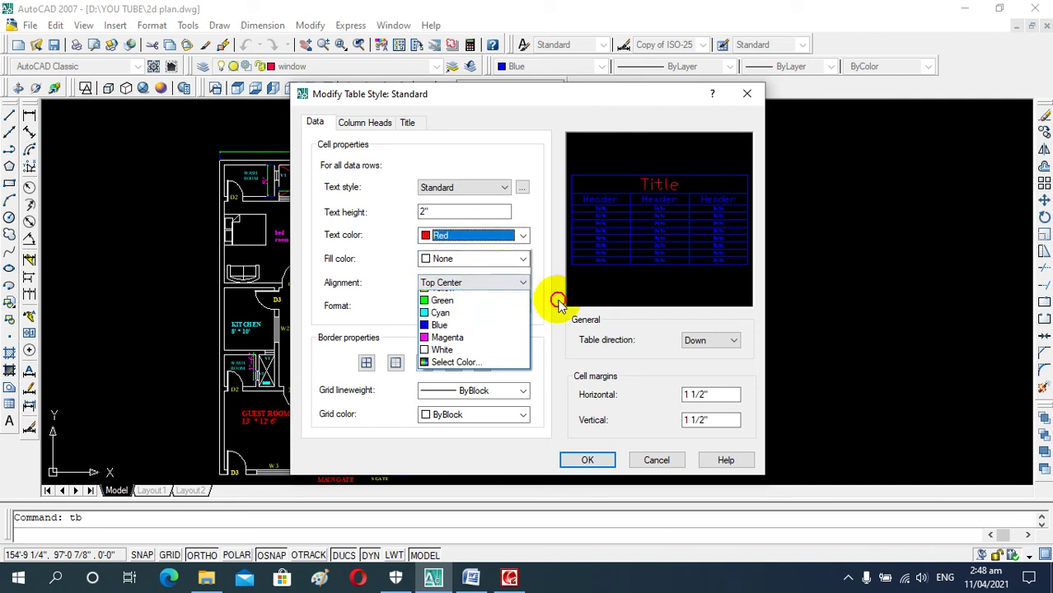
# Align data text top right with all borders and 0.20 mm gridlines, and confirm the style
pyautogui.click(465, 282)
pyautogui.scroll(-1, 469, 285)
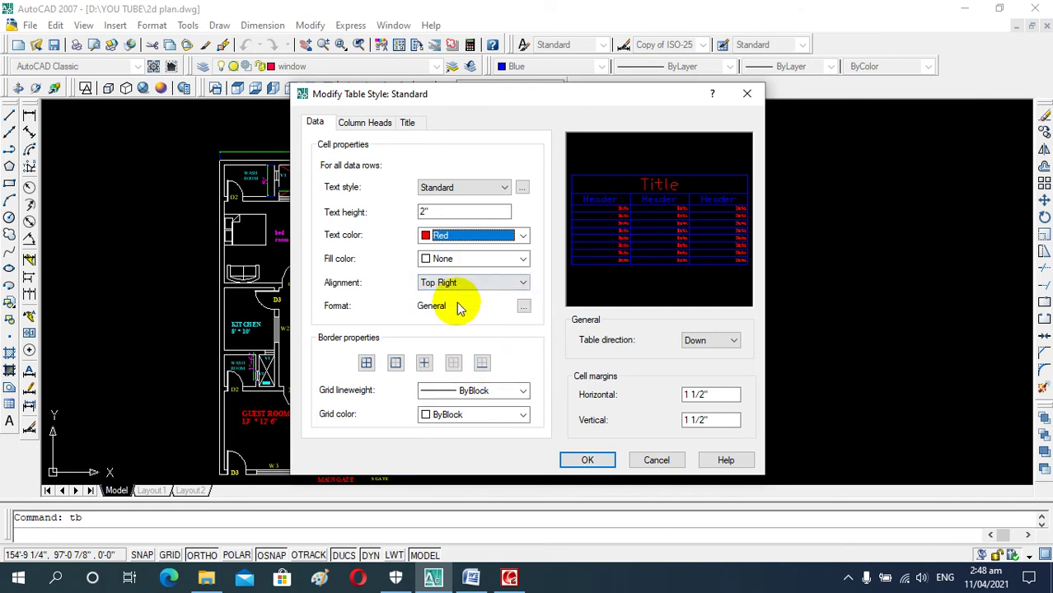
pyautogui.click(366, 365)
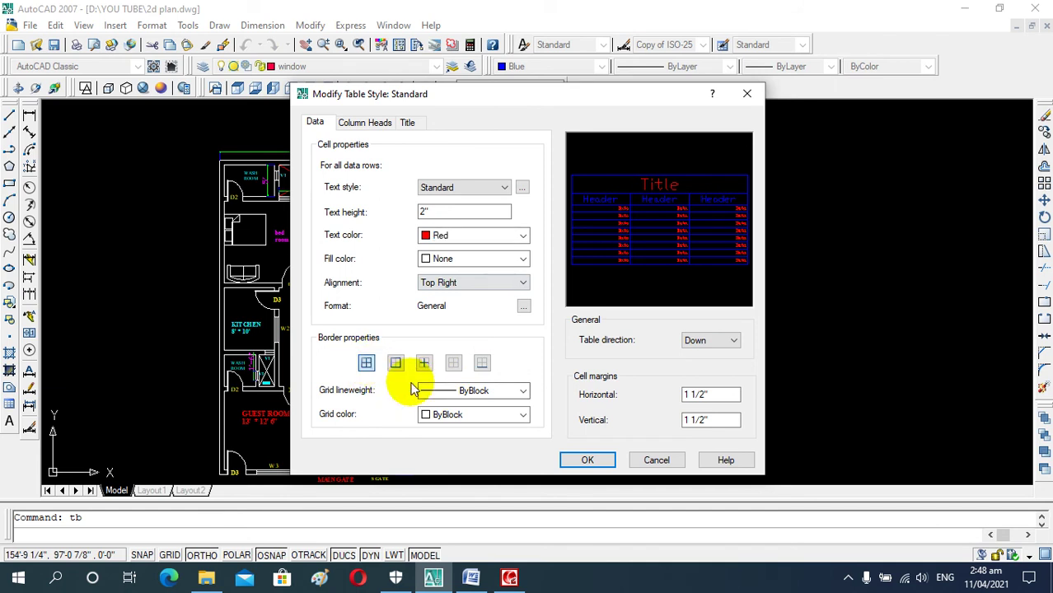
pyautogui.click(493, 416)
pyautogui.click(493, 416)
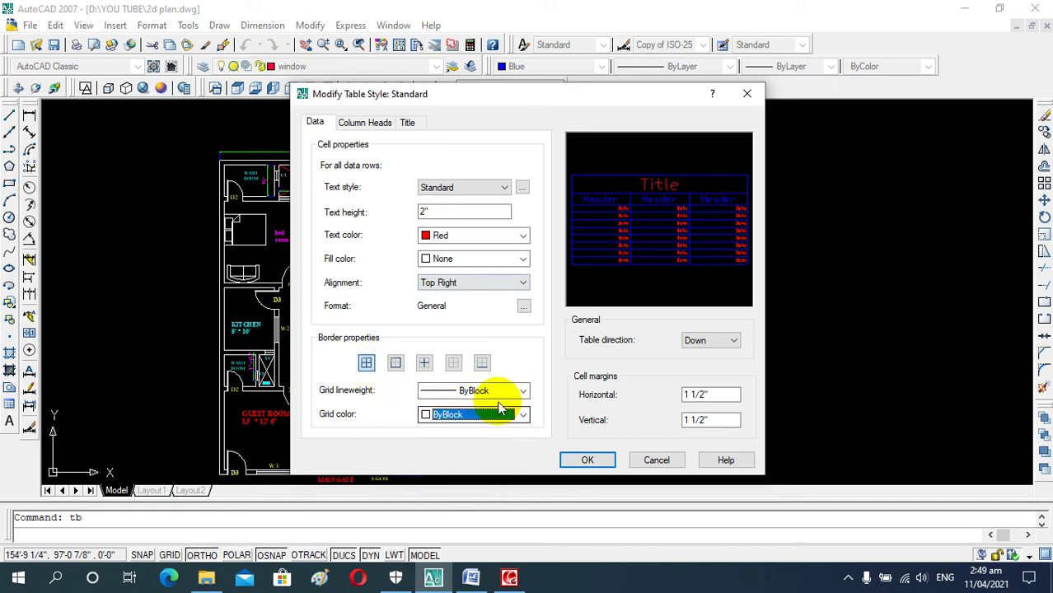
pyautogui.click(493, 390)
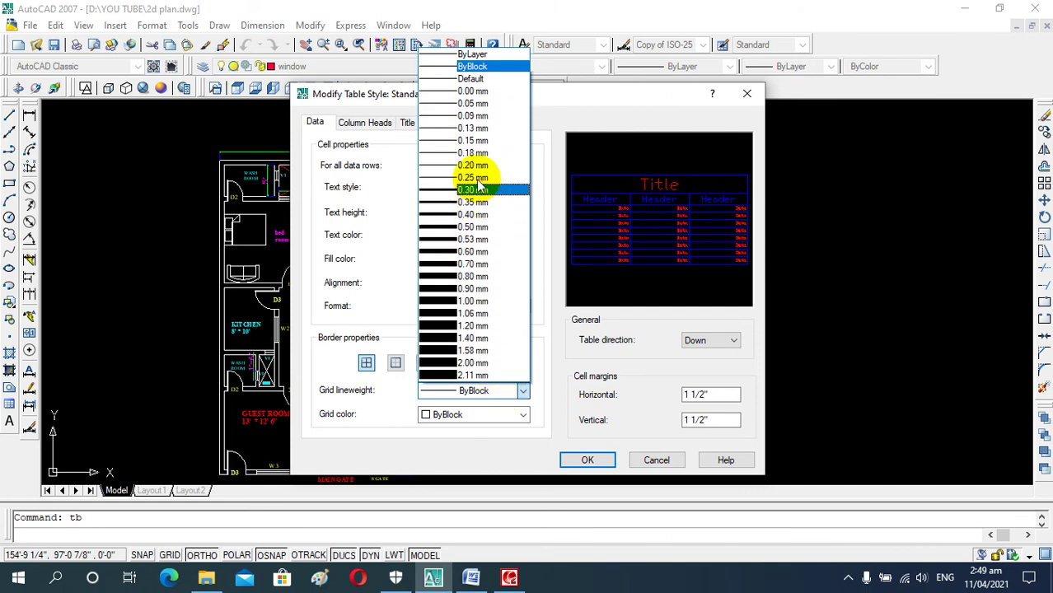
pyautogui.click(478, 165)
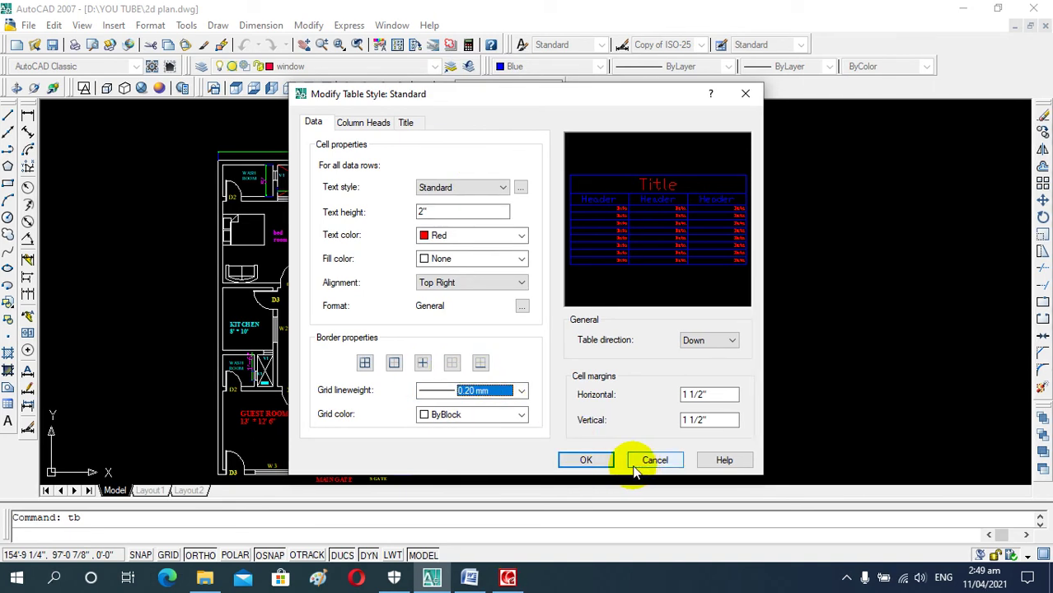
pyautogui.click(586, 460)
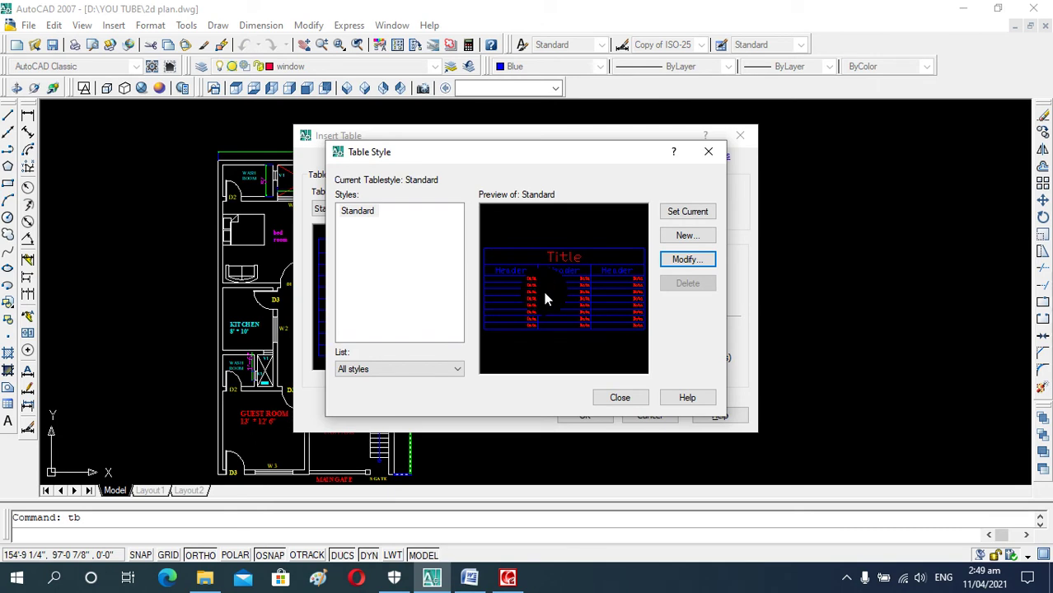
# Make Standard the current table style and accept the Insert Table settings
pyautogui.click(686, 213)
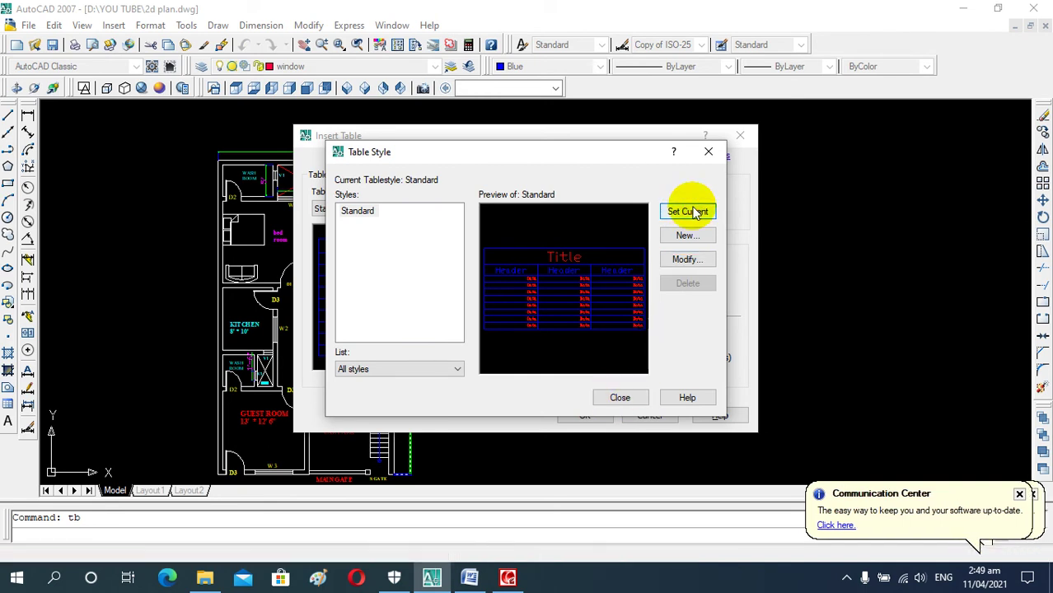
pyautogui.click(619, 397)
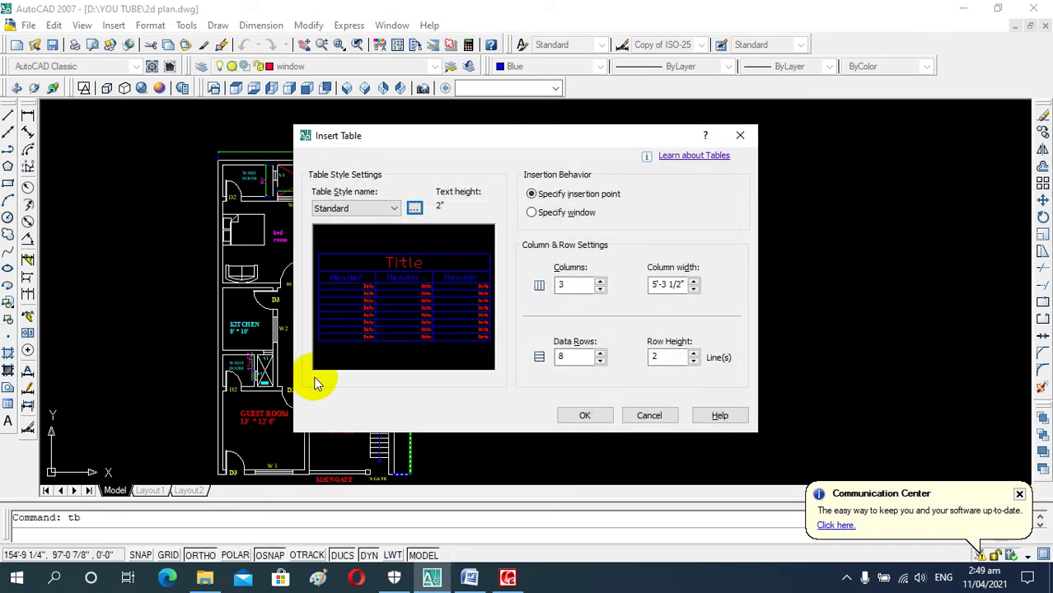
pyautogui.click(574, 417)
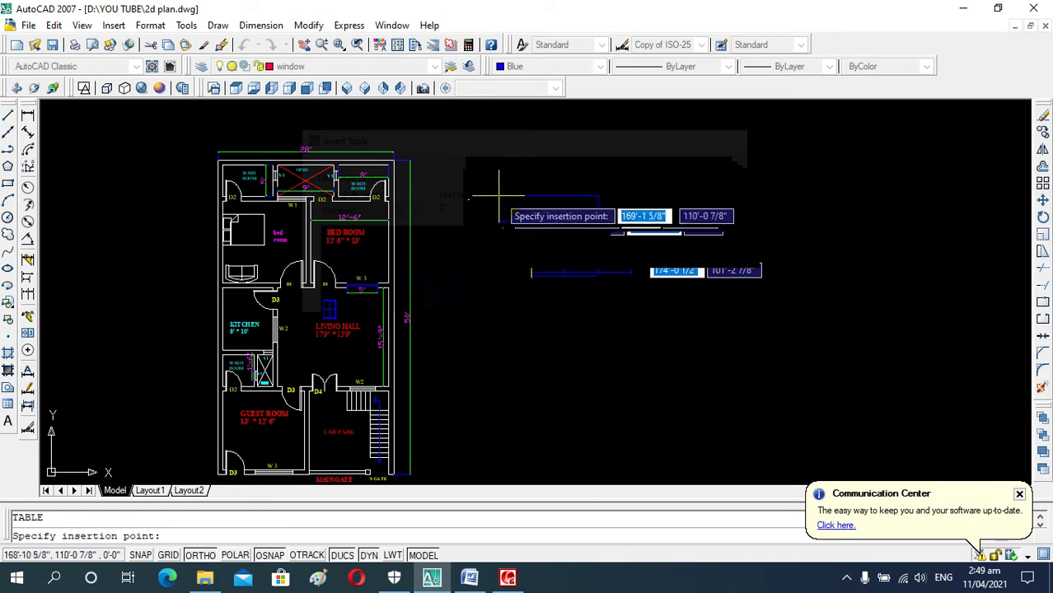
# Place the new table beside the house plan
pyautogui.click(463, 175)
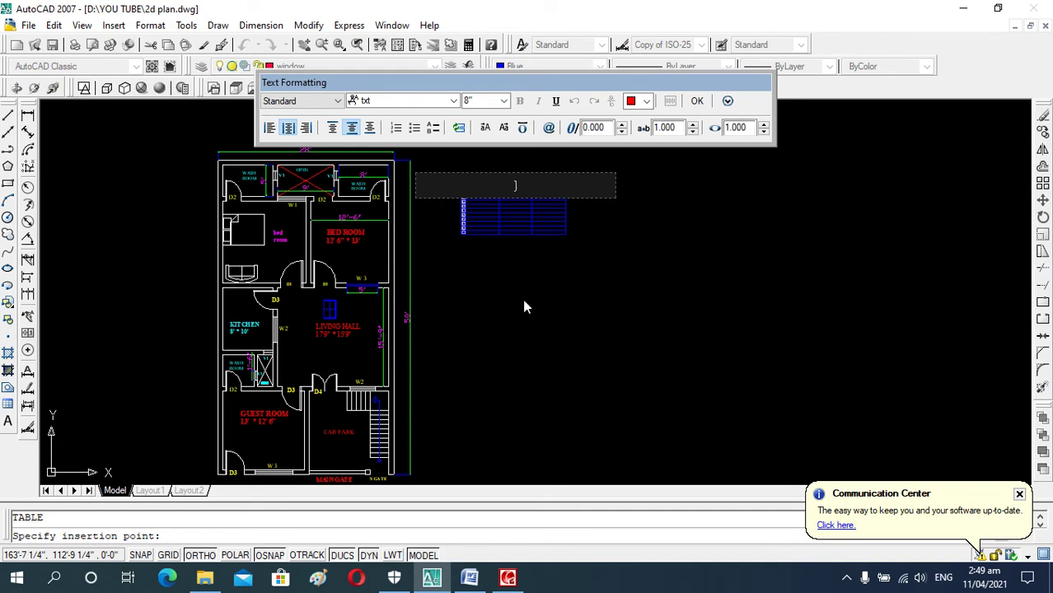
pyautogui.scroll(3, 487, 174)
pyautogui.scroll(3, 492, 183)
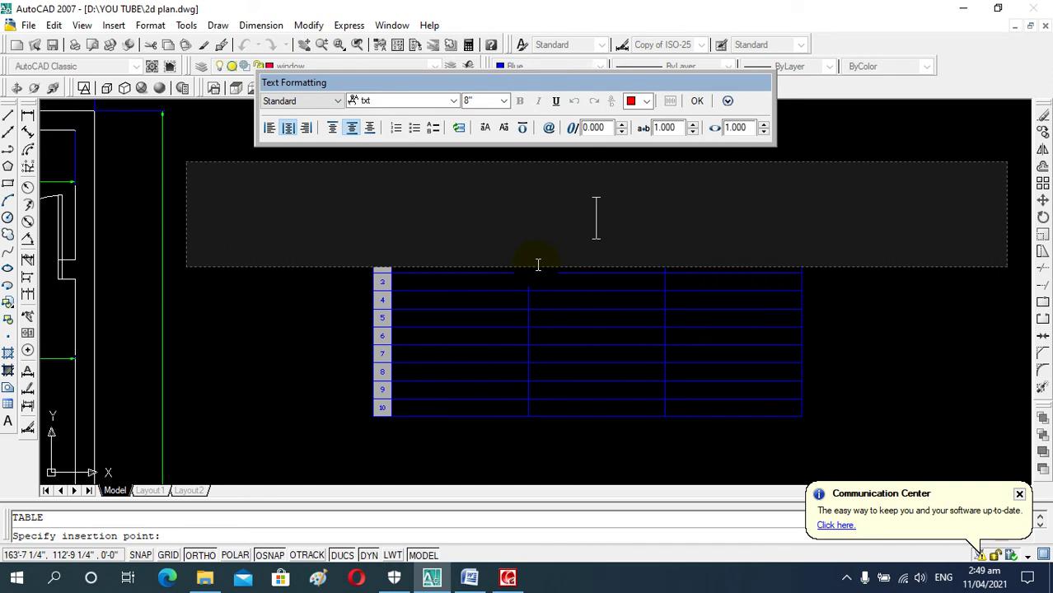
# Switch the title font to Times New Roman and type SUBMISSION DRAWING
pyautogui.click(453, 103)
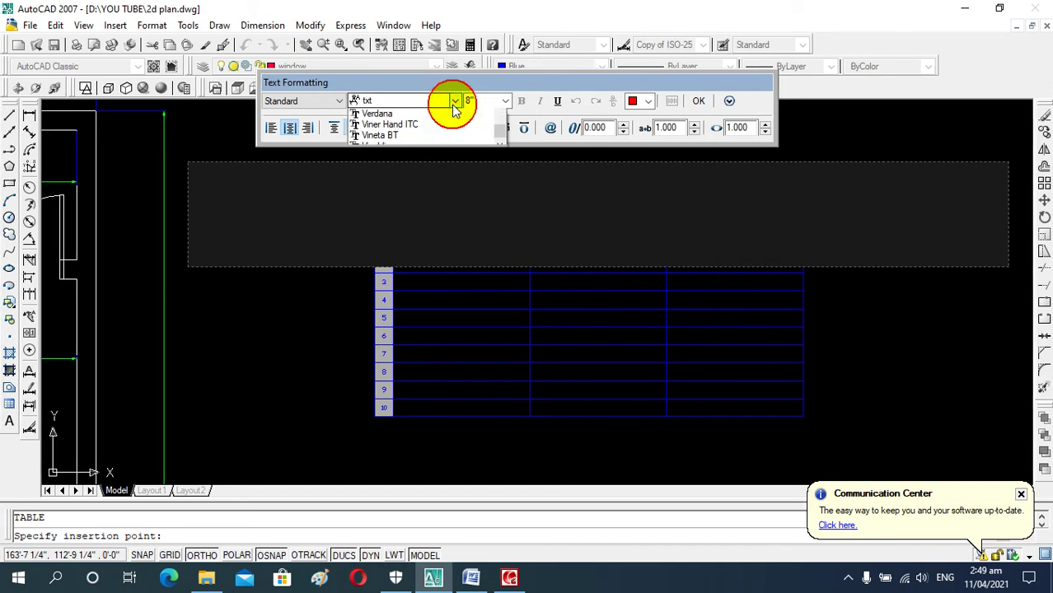
pyautogui.scroll(3, 452, 105)
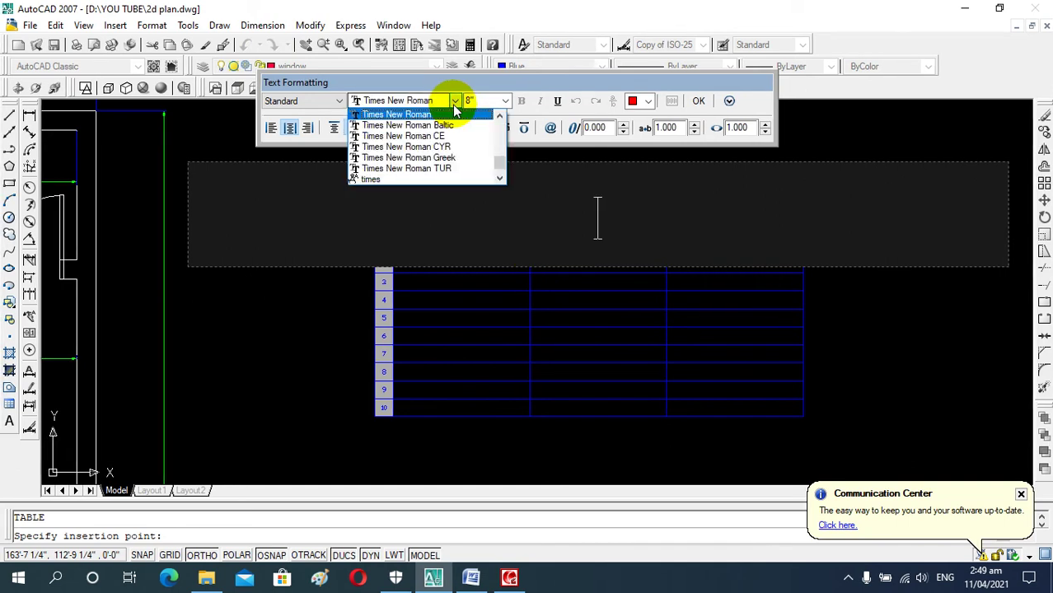
pyautogui.click(455, 114)
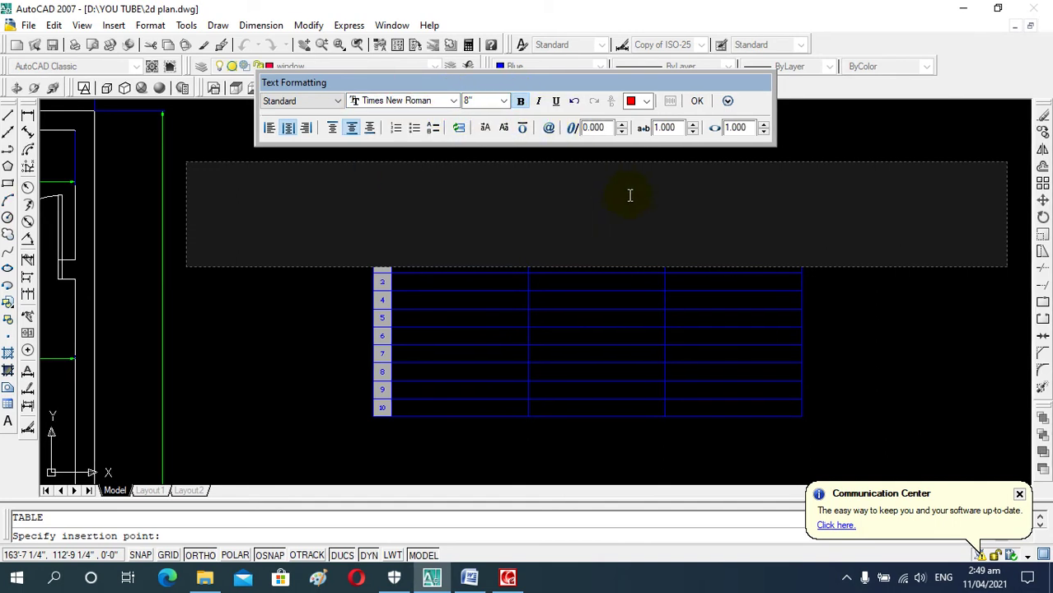
pyautogui.write('SUB')
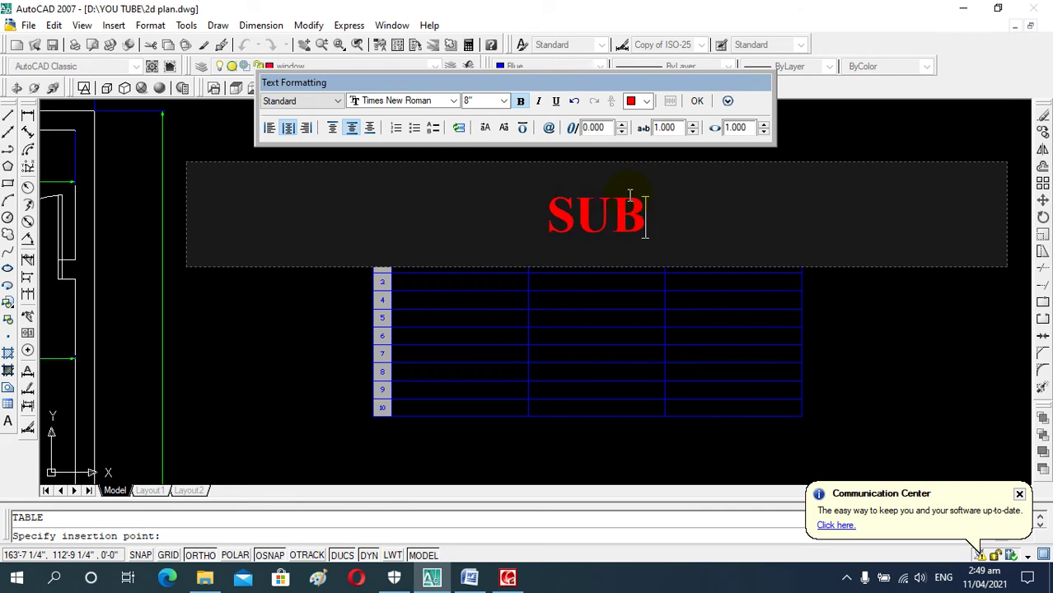
pyautogui.write('MSSIO')
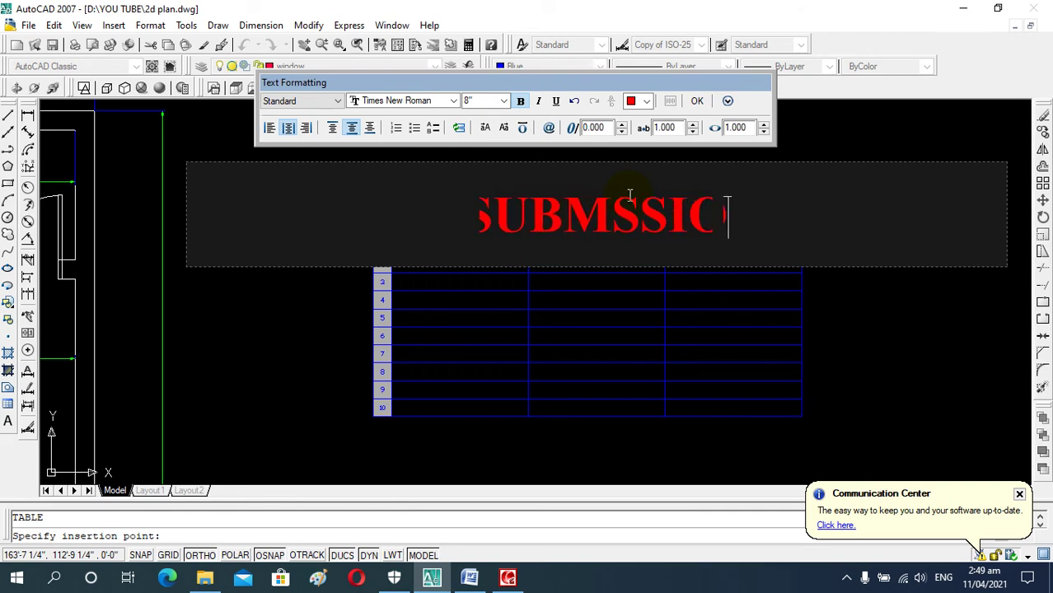
pyautogui.press('BackSpace')
pyautogui.press('BackSpace')
pyautogui.press('BackSpace')
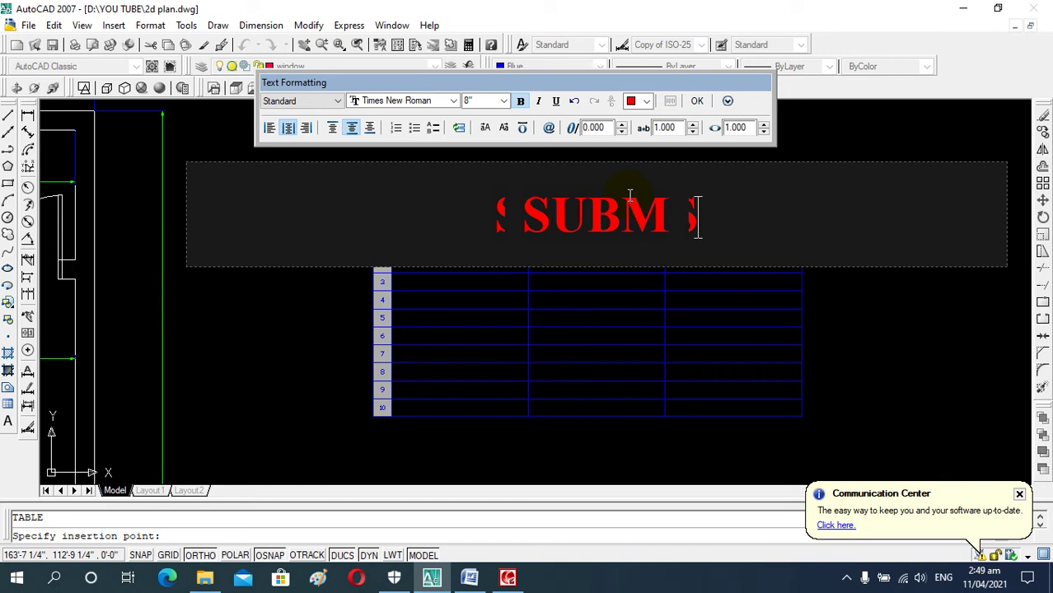
pyautogui.write('ISSION')
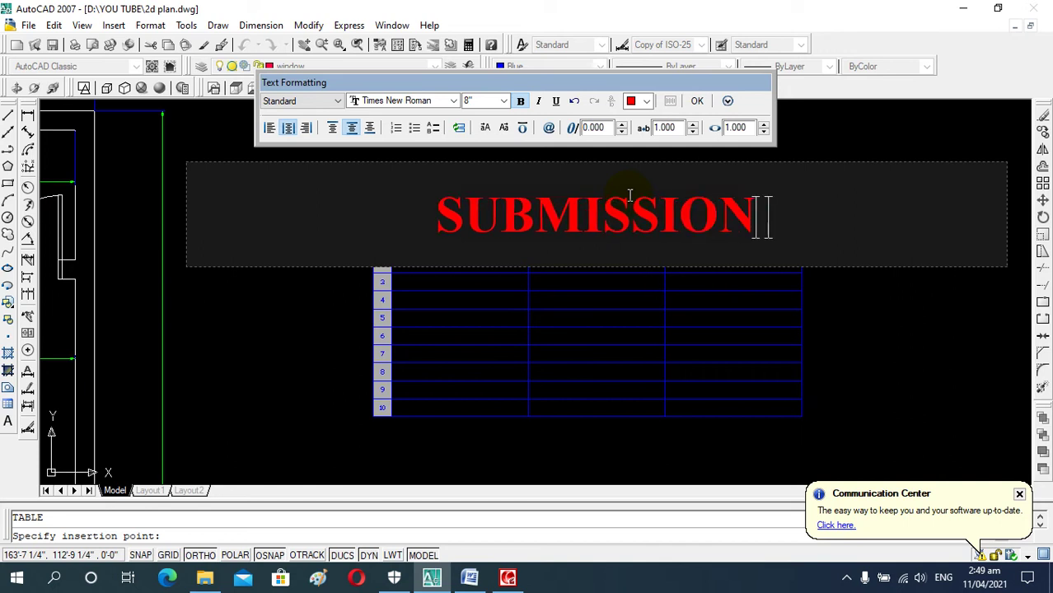
pyautogui.write(' DRAWING')
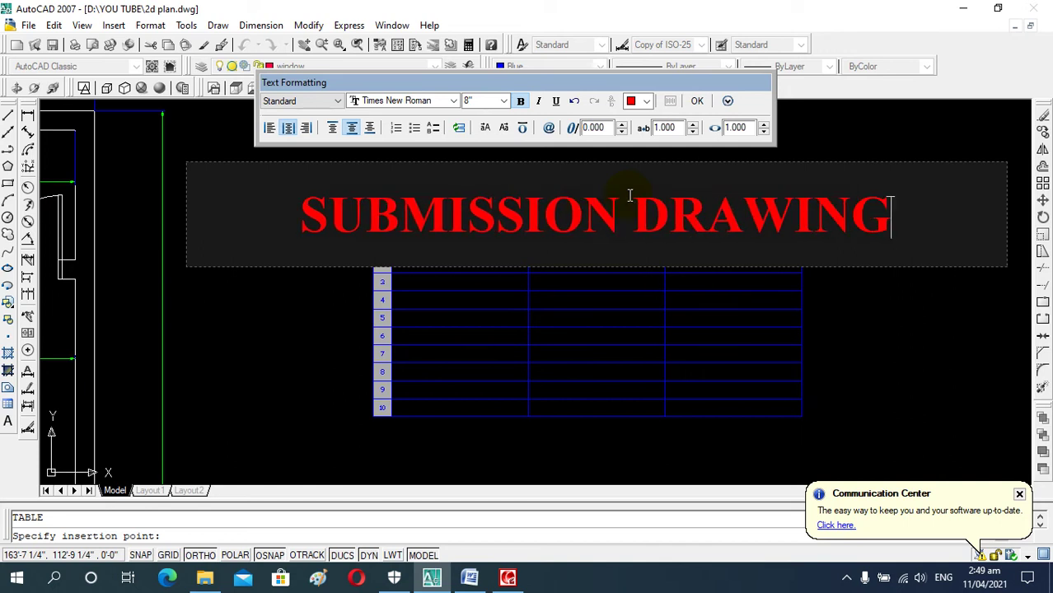
pyautogui.press('Return')
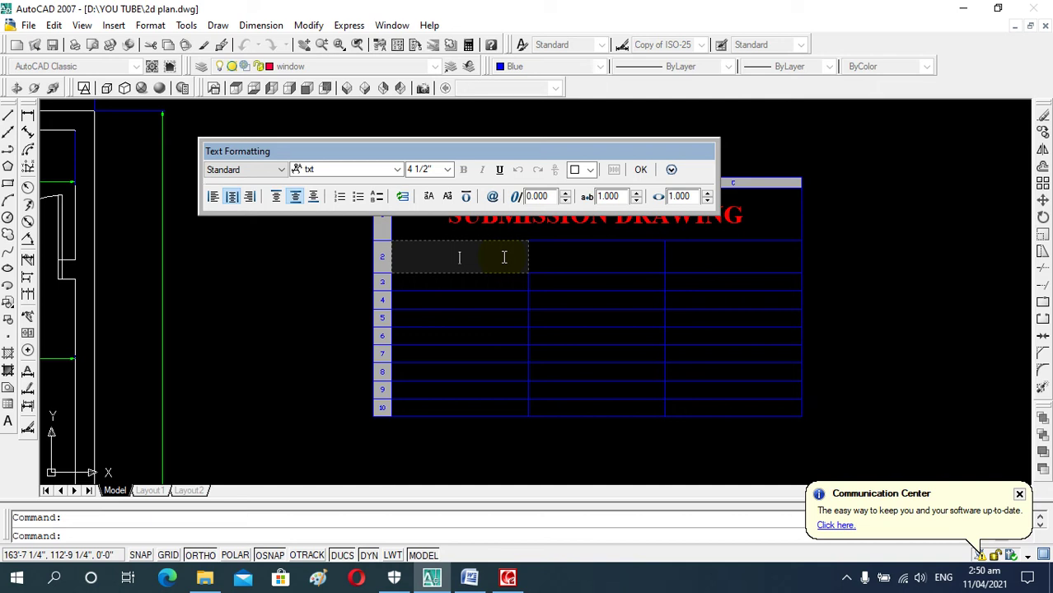
# Enter OWNER in the first cell of row 2
pyautogui.write('DWG')
pyautogui.write('NER')
pyautogui.doubleClick(504, 260)
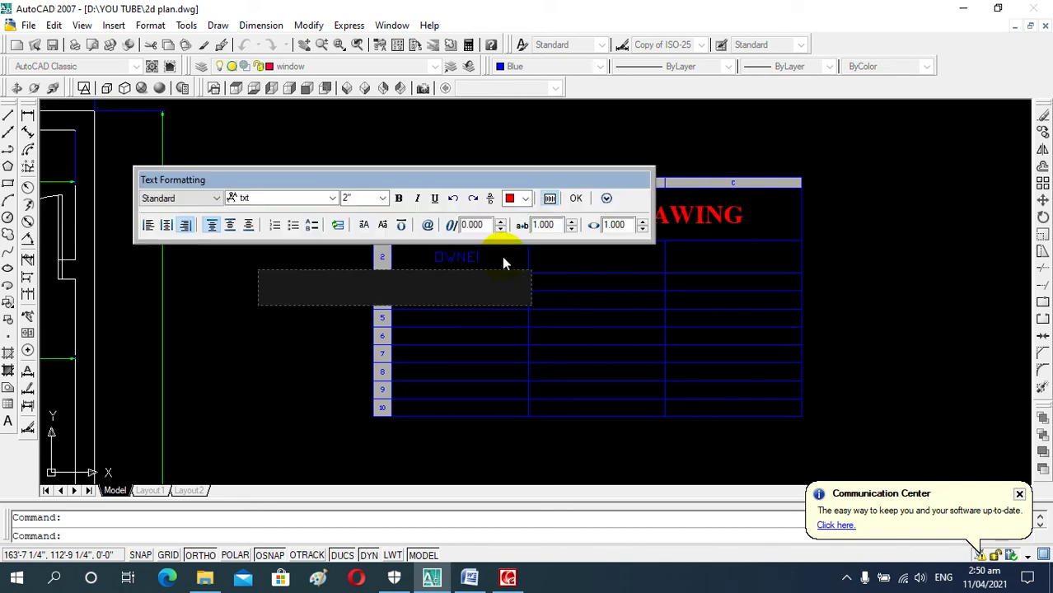
pyautogui.press('Escape')
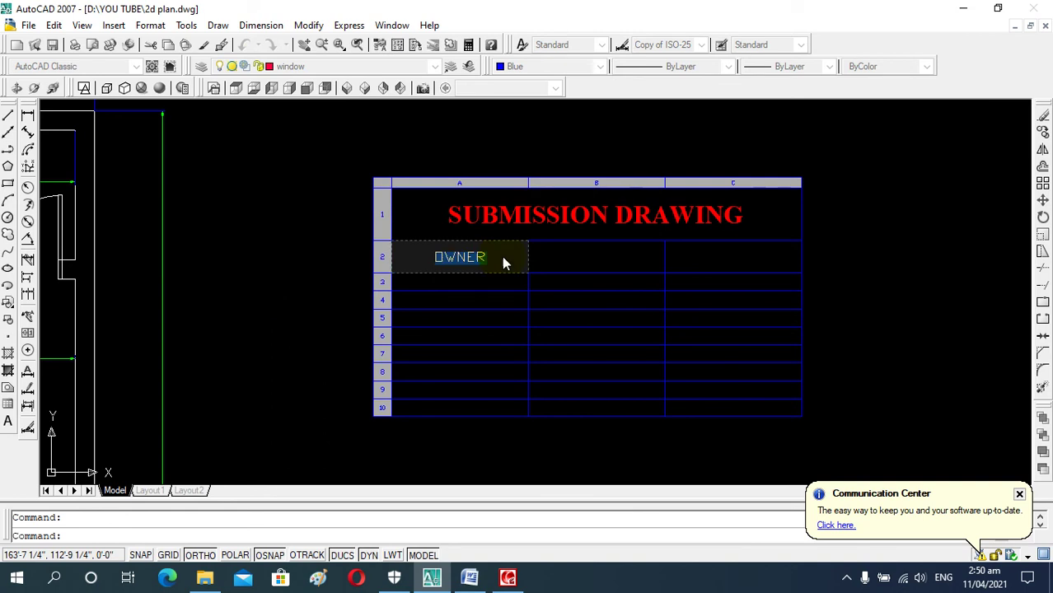
pyautogui.doubleClick(503, 259)
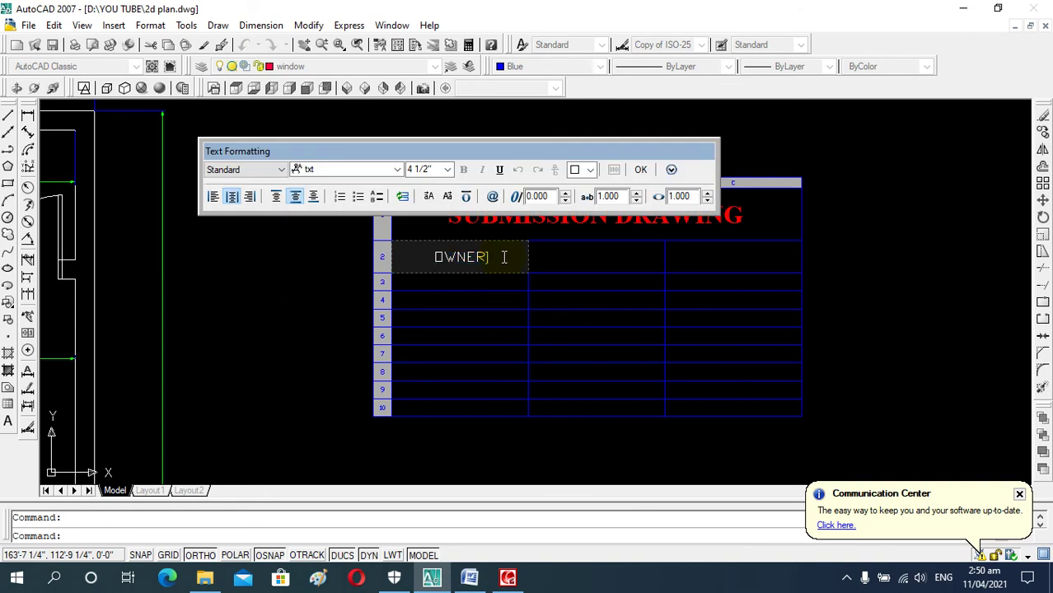
pyautogui.press('Tab')
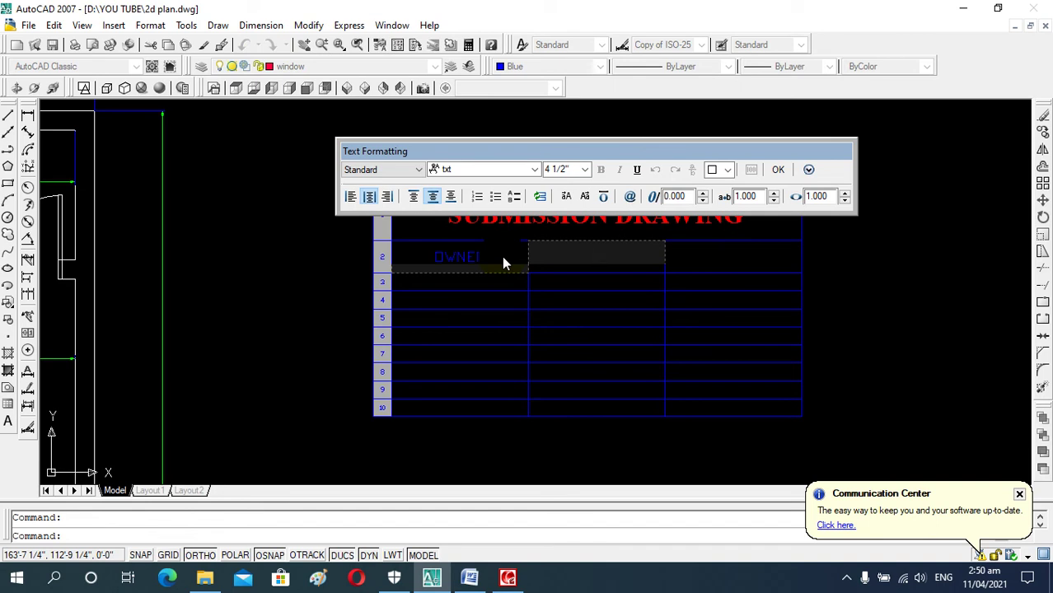
# Fill the remaining row-2 cells with the client's name and CLEINT SIGN
pyautogui.write('CLIENT ')
pyautogui.write(':')
pyautogui.write(' FA')
pyautogui.write('W')
pyautogui.write('AI')
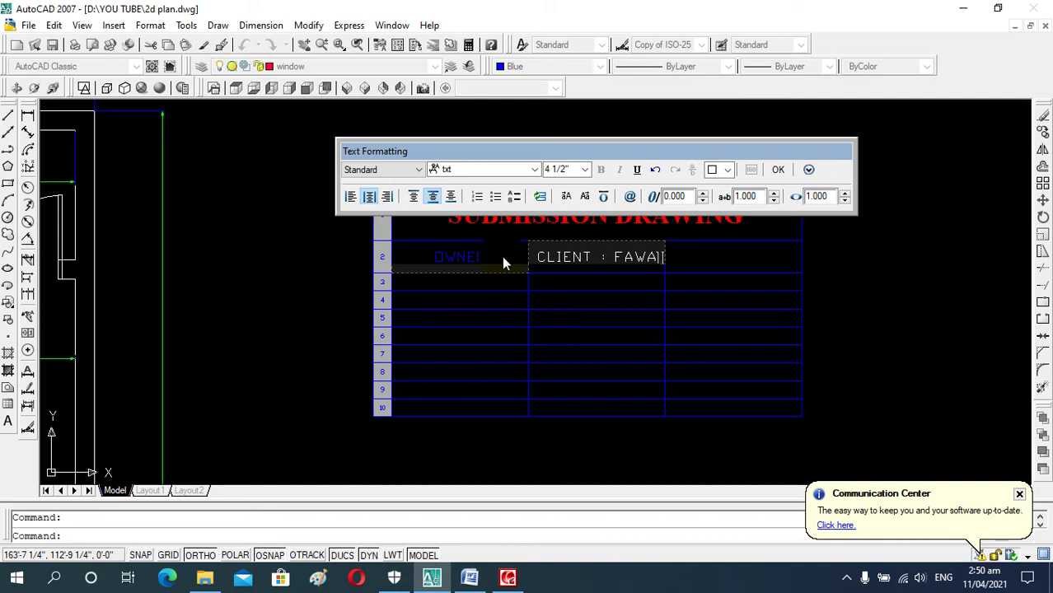
pyautogui.write('D')
pyautogui.press('Tab')
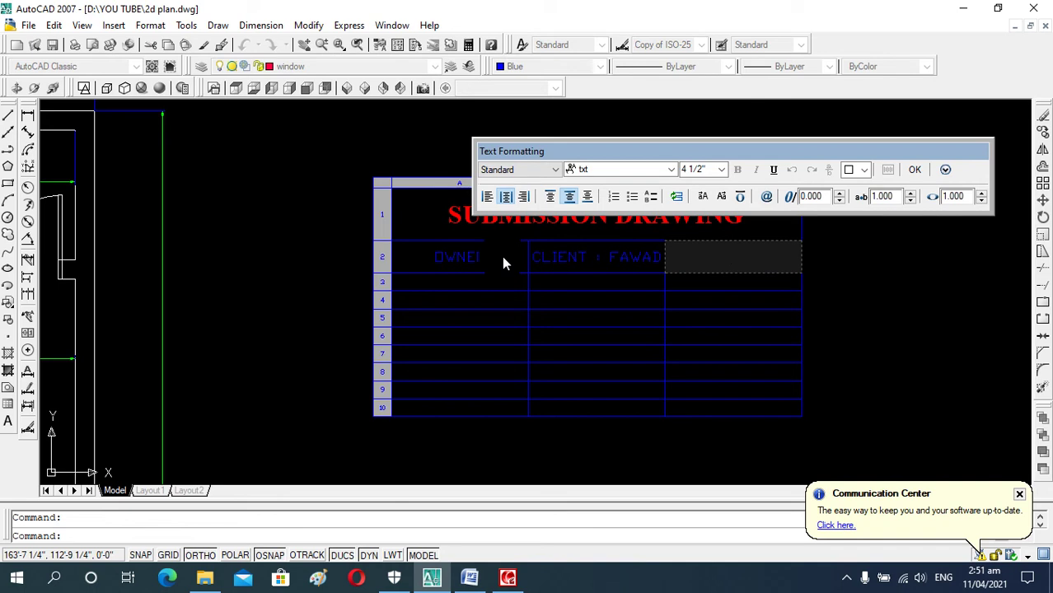
pyautogui.write('C')
pyautogui.write('LEI')
pyautogui.write('NT SIGN')
pyautogui.press('Tab')
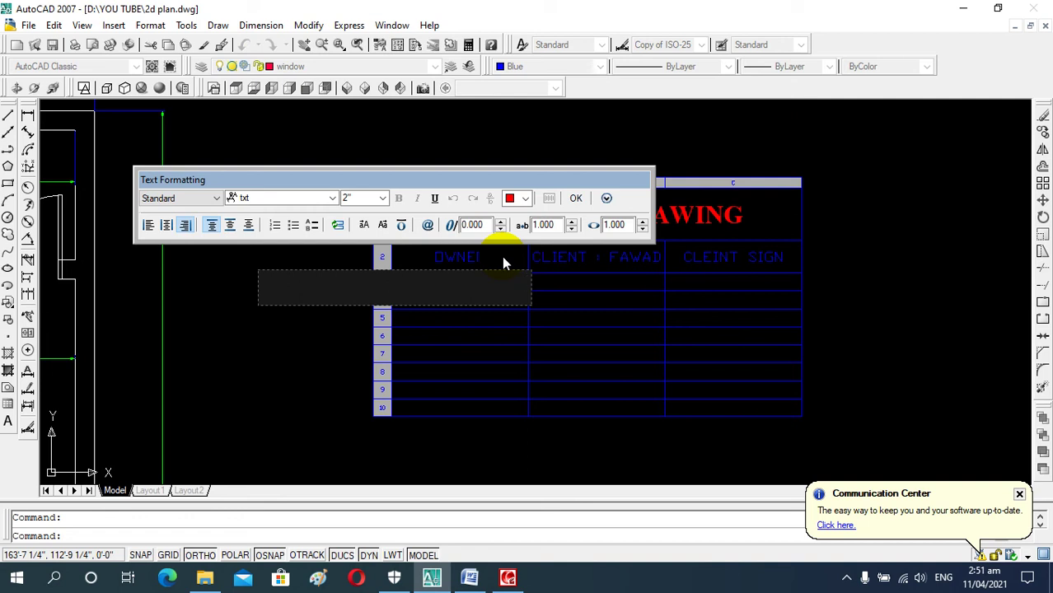
# Enter TYPE in row 3's first cell and select the word for formatting
pyautogui.write('TY')
pyautogui.write('PE')
pyautogui.press('Return')
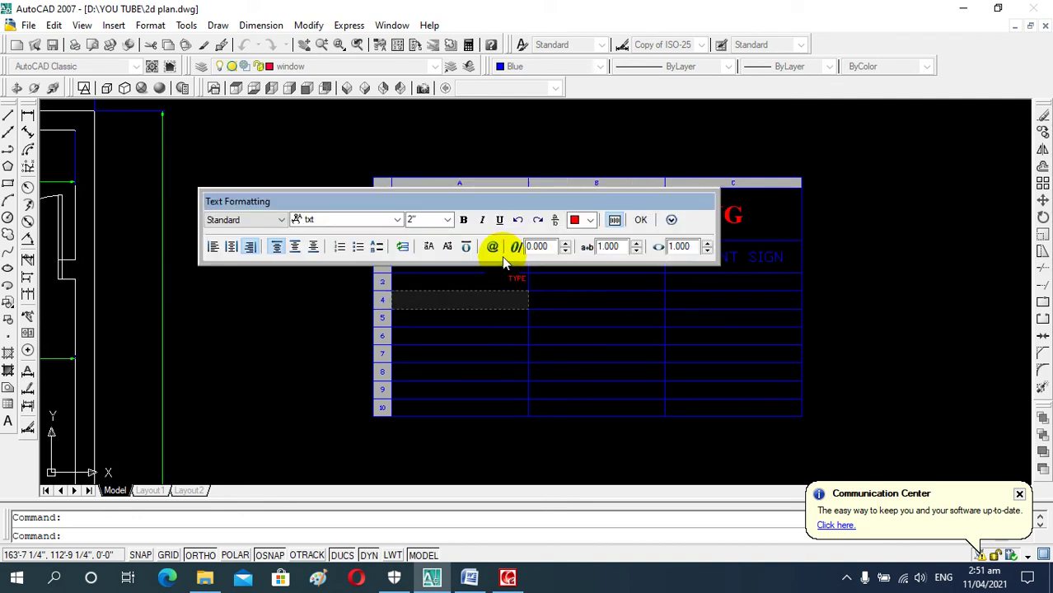
pyautogui.press('Up')
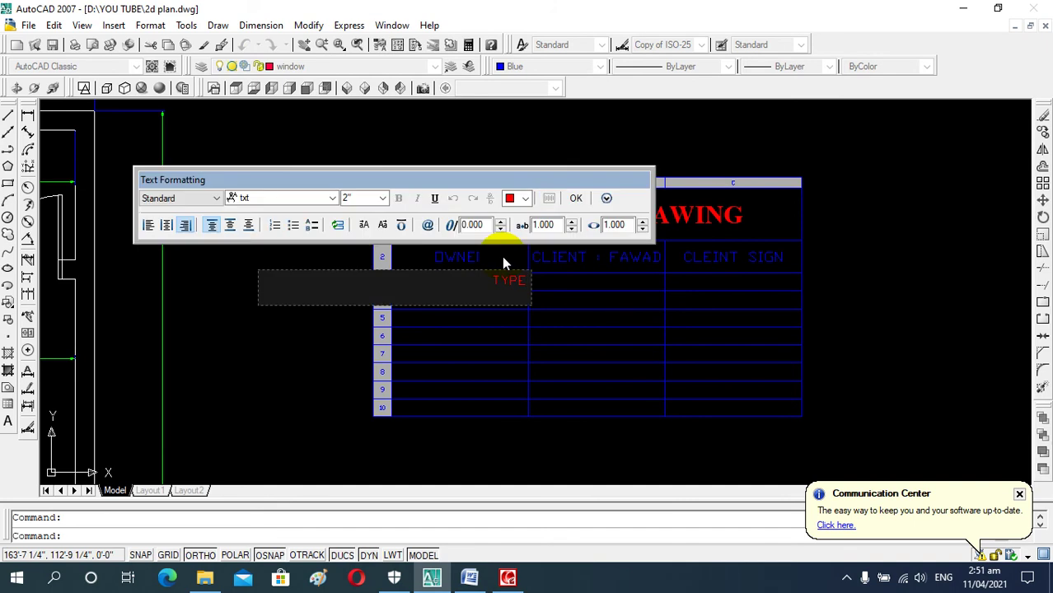
pyautogui.moveTo(525, 279); pyautogui.dragTo(492, 281)
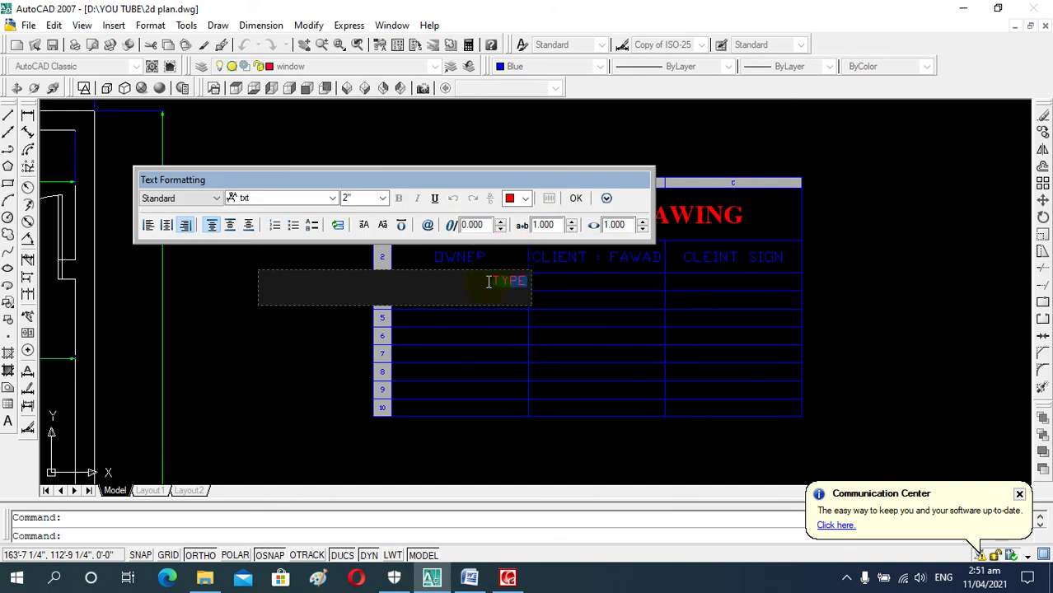
# Format TYPE as 6-inch Times New Roman, centred in its cell
pyautogui.click(377, 199)
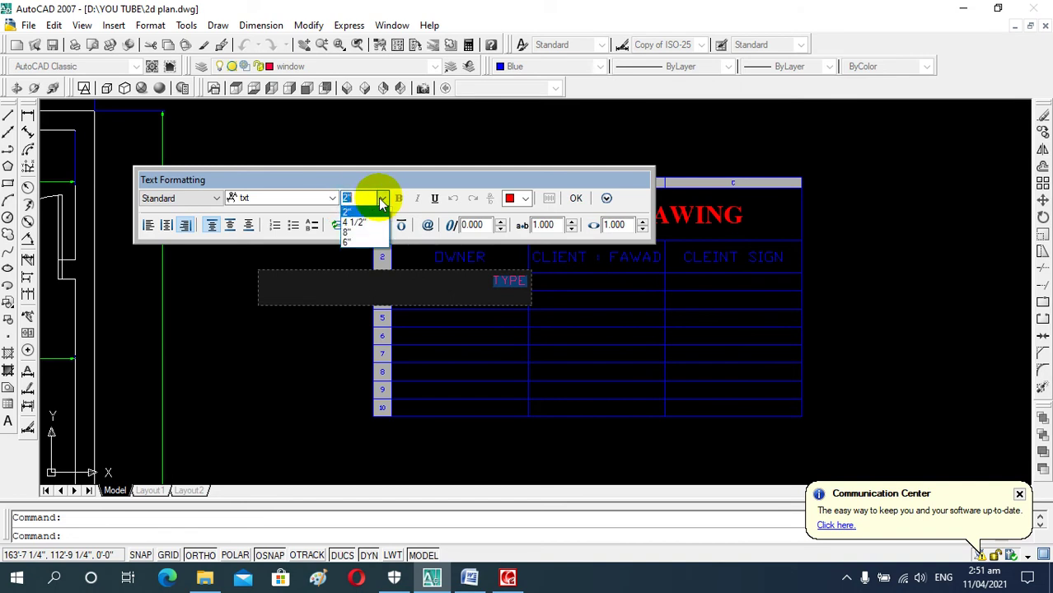
pyautogui.click(369, 240)
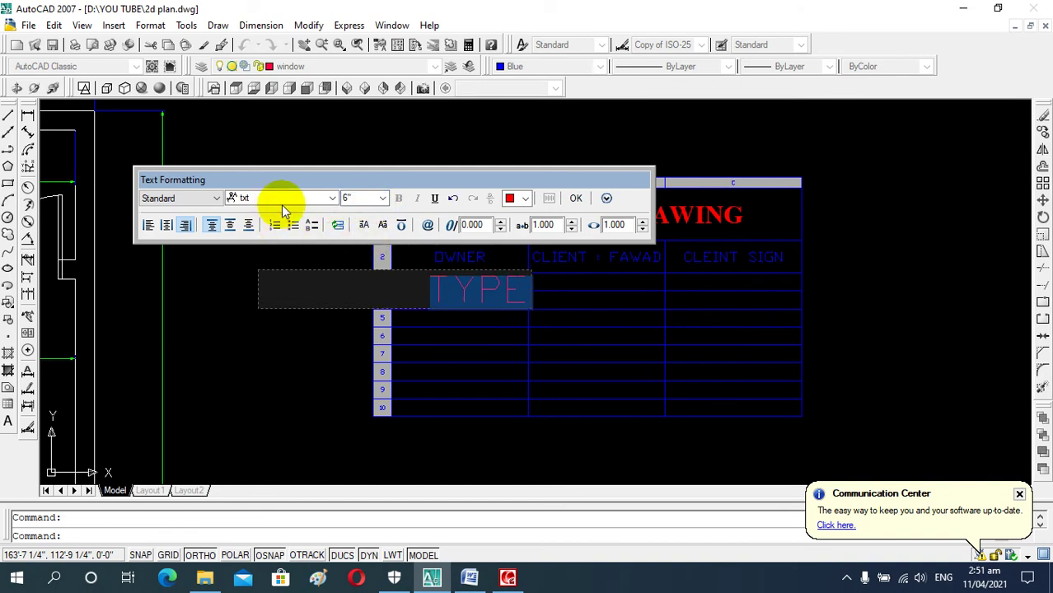
pyautogui.click(331, 198)
pyautogui.write('times')
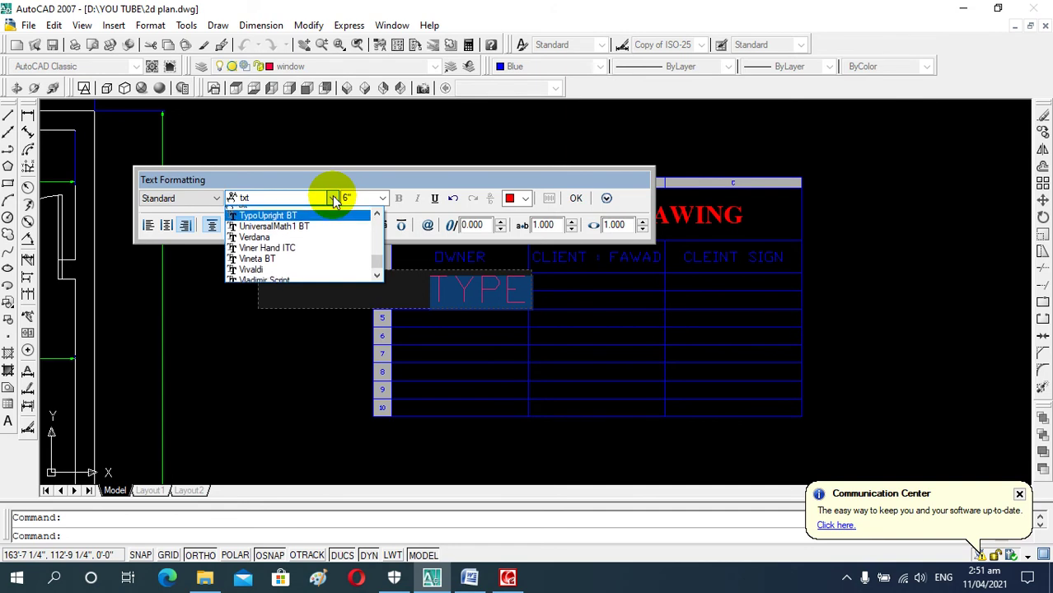
pyautogui.click(329, 212)
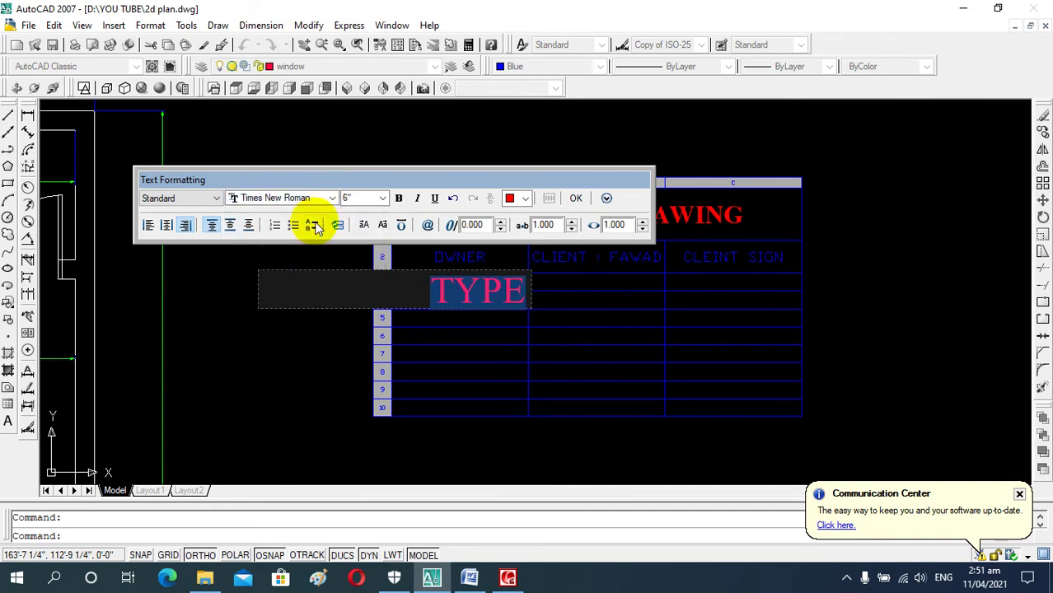
pyautogui.click(168, 225)
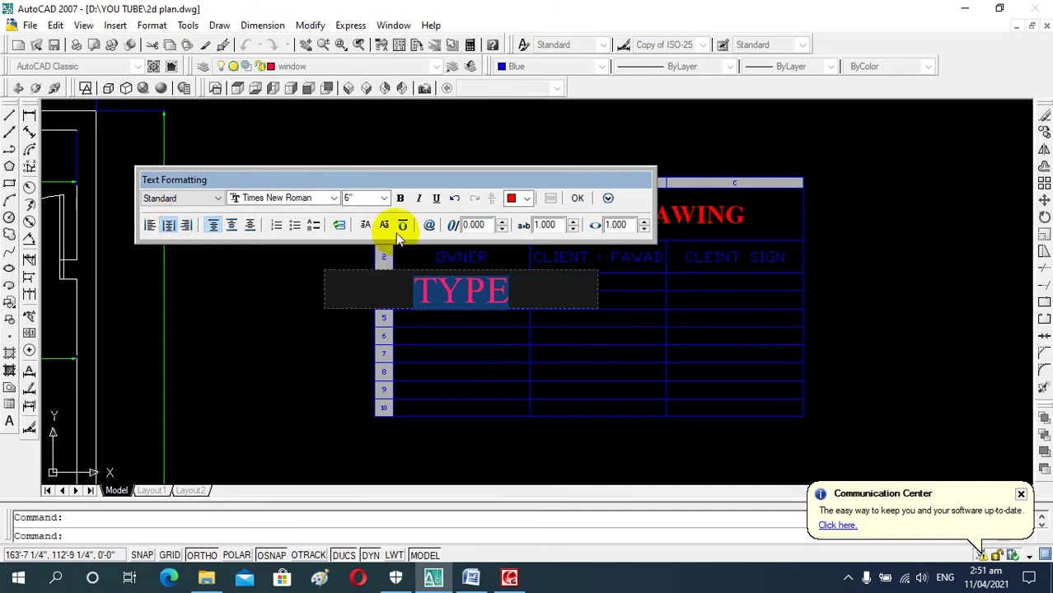
pyautogui.click(613, 284)
pyautogui.click(451, 289)
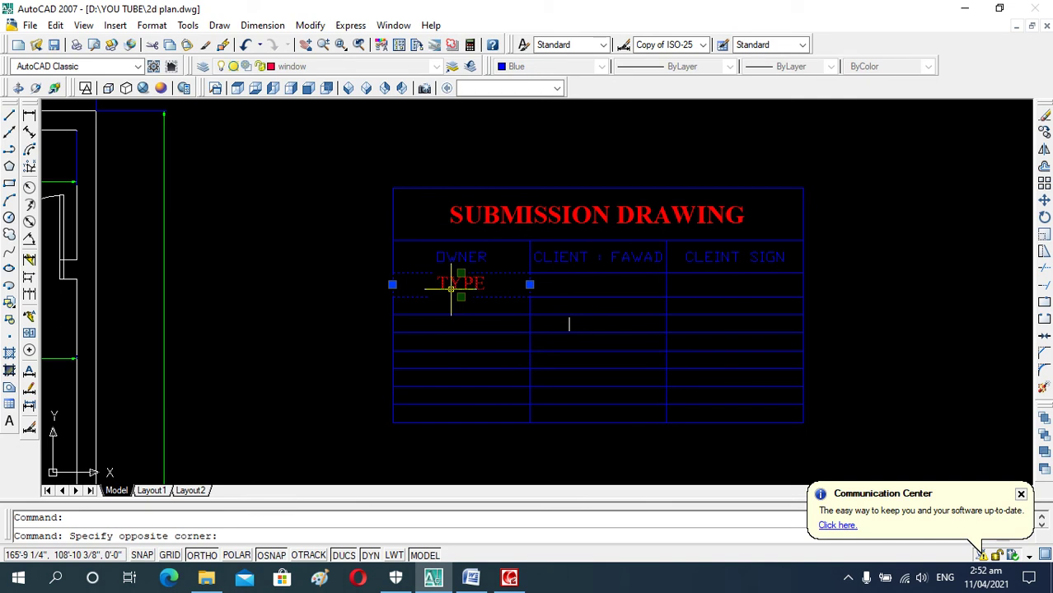
# Select the text in the neighbouring row 3 cell
pyautogui.click(603, 295)
pyautogui.click(550, 277)
pyautogui.click(568, 284)
# Set the SIZE heading in row 3's second cell to 6-inch Times New Roman, centred
pyautogui.doubleClick(569, 284)
pyautogui.write('SIZE')
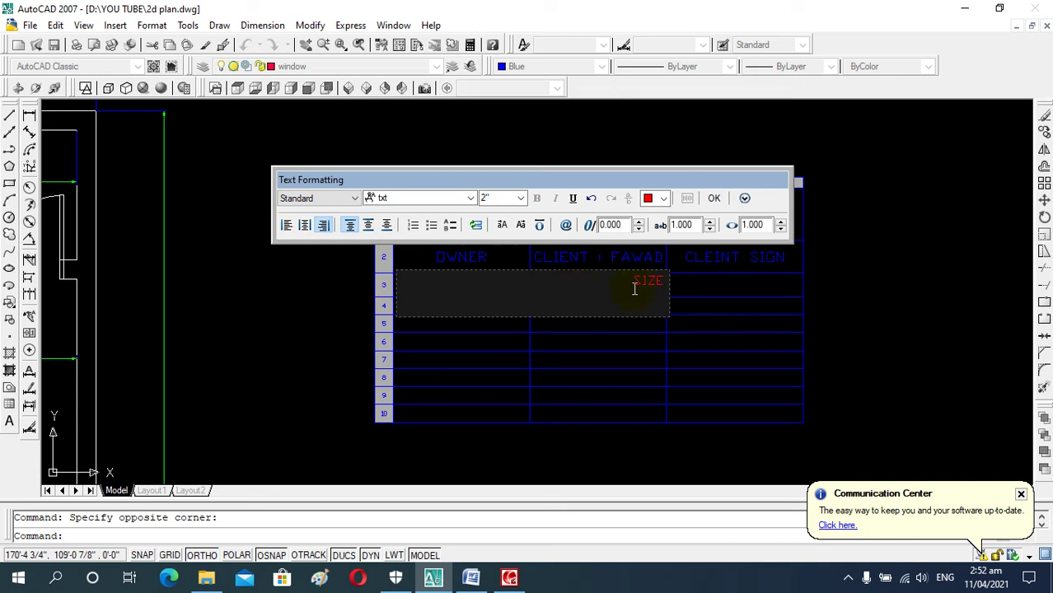
pyautogui.moveTo(666, 283); pyautogui.dragTo(634, 282)
pyautogui.click(521, 199)
pyautogui.click(497, 243)
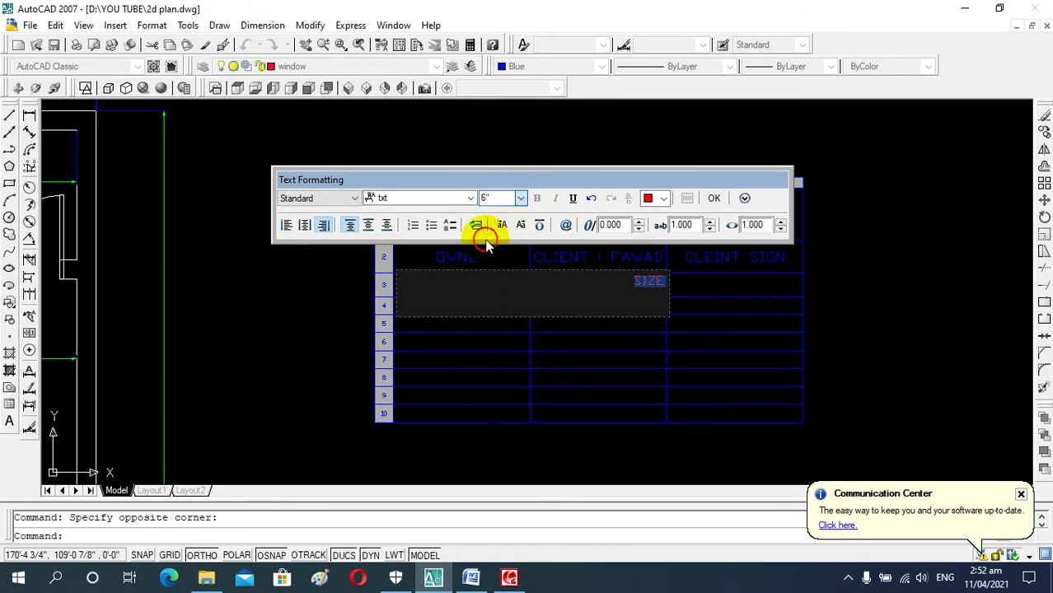
pyautogui.click(471, 199)
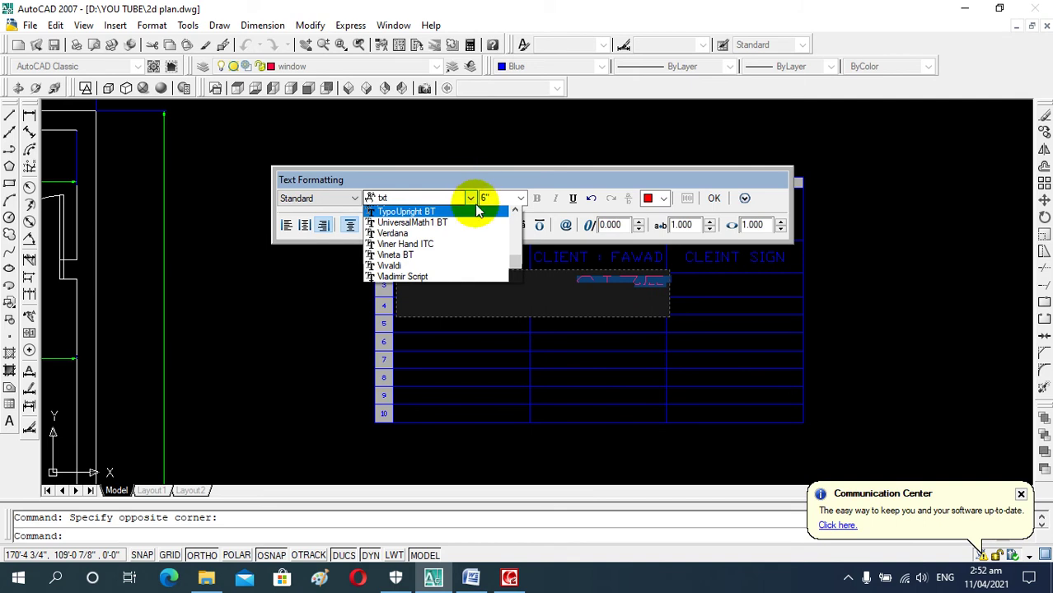
pyautogui.click(468, 212)
pyautogui.click(469, 200)
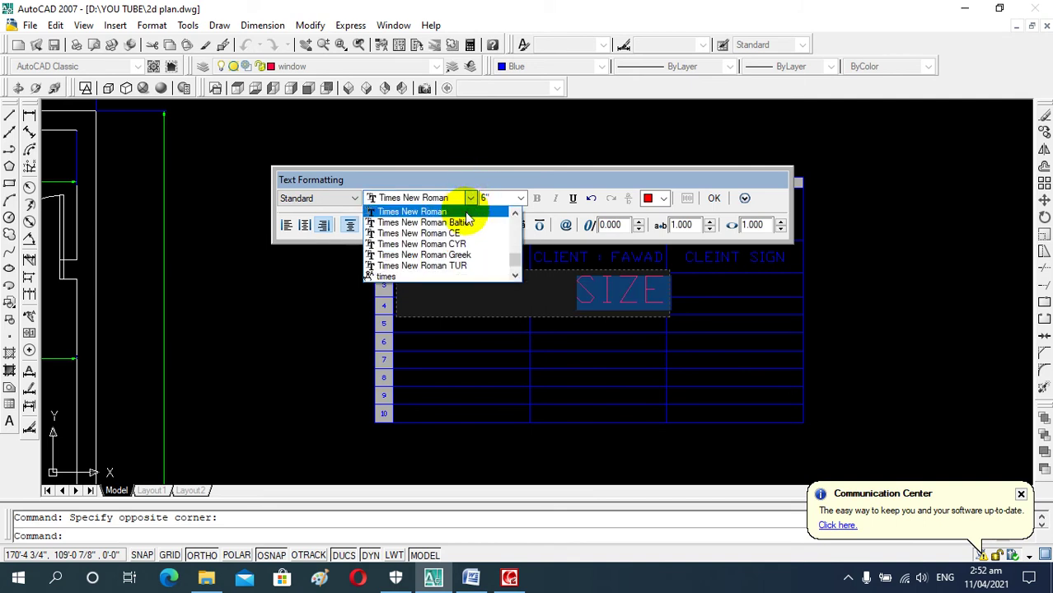
pyautogui.click(466, 212)
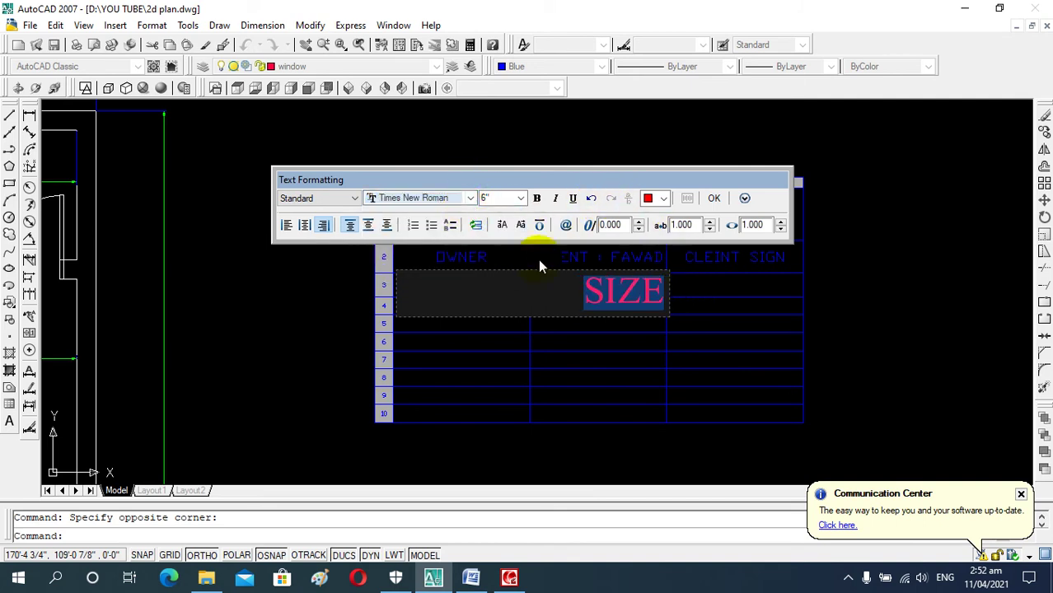
pyautogui.click(304, 225)
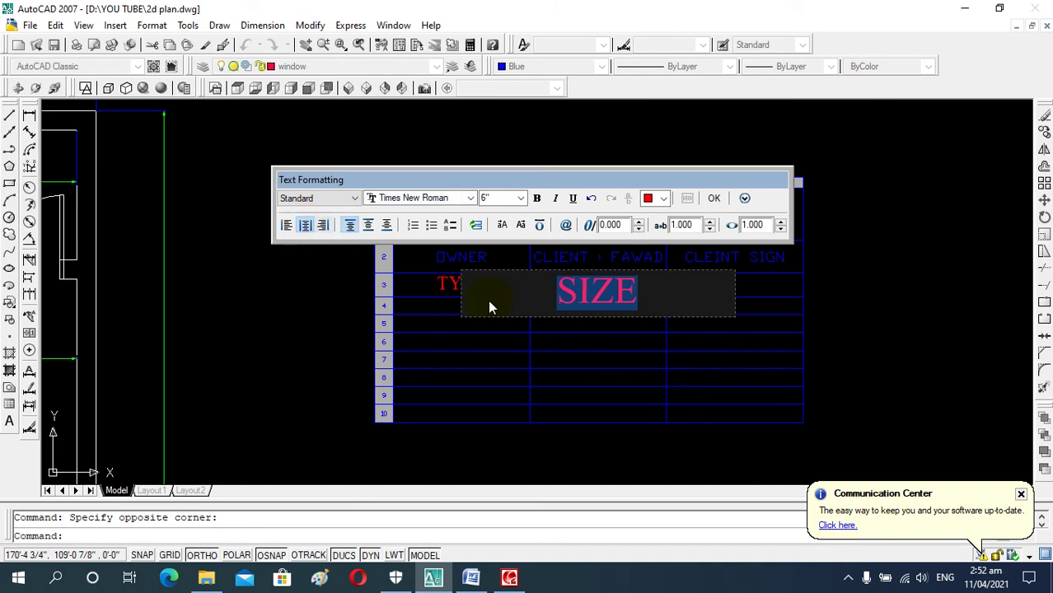
pyautogui.click(729, 289)
pyautogui.click(741, 334)
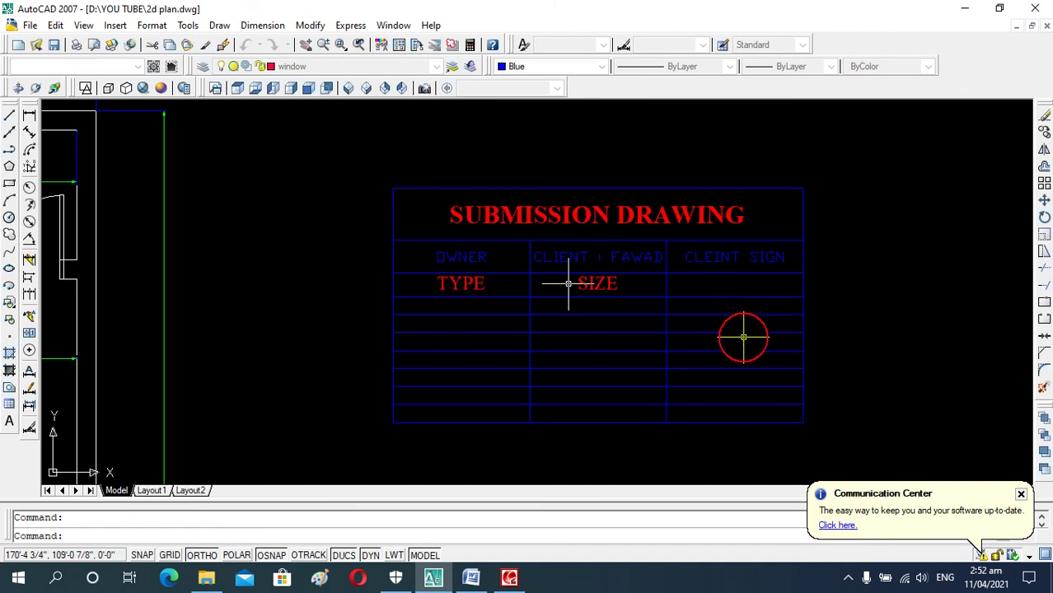
pyautogui.click(725, 287)
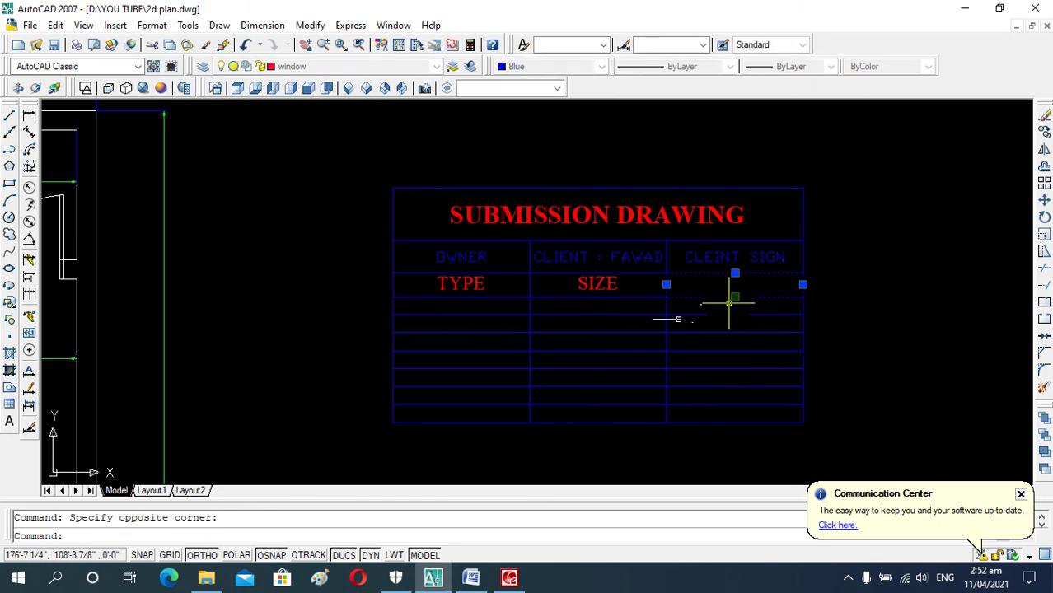
# Finish typing DESC in the third heading cell with Times New Roman at 6" height
pyautogui.doubleClick(729, 303)
pyautogui.write('DES')
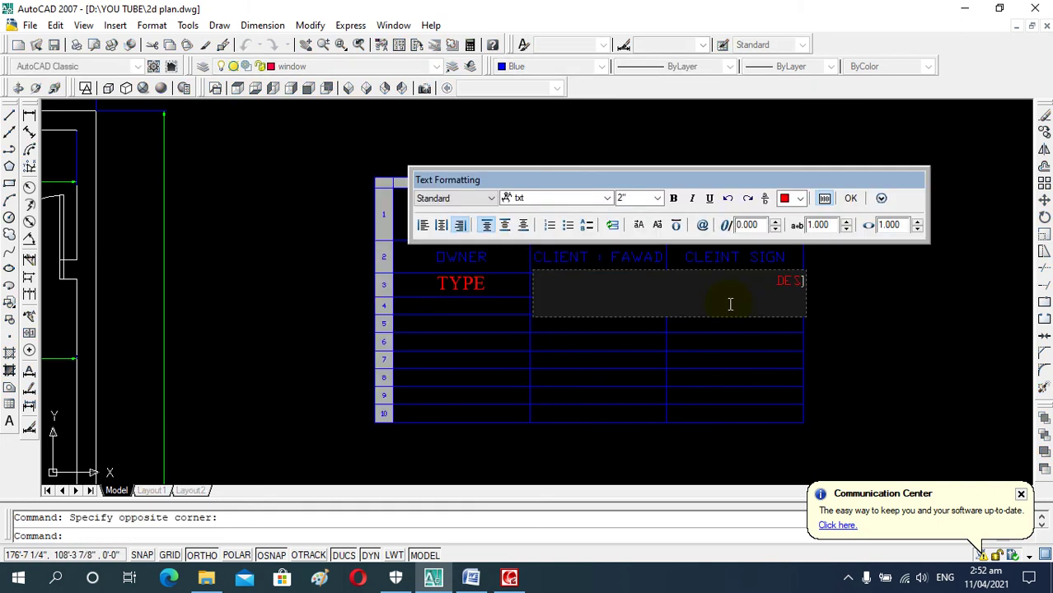
pyautogui.write('C')
pyautogui.click(607, 198)
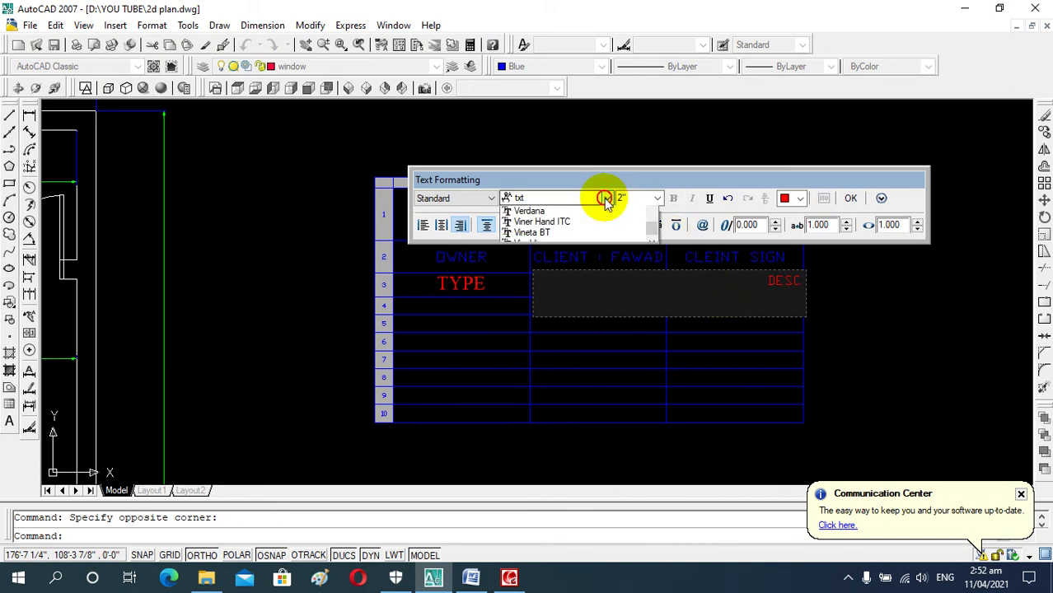
pyautogui.write('times')
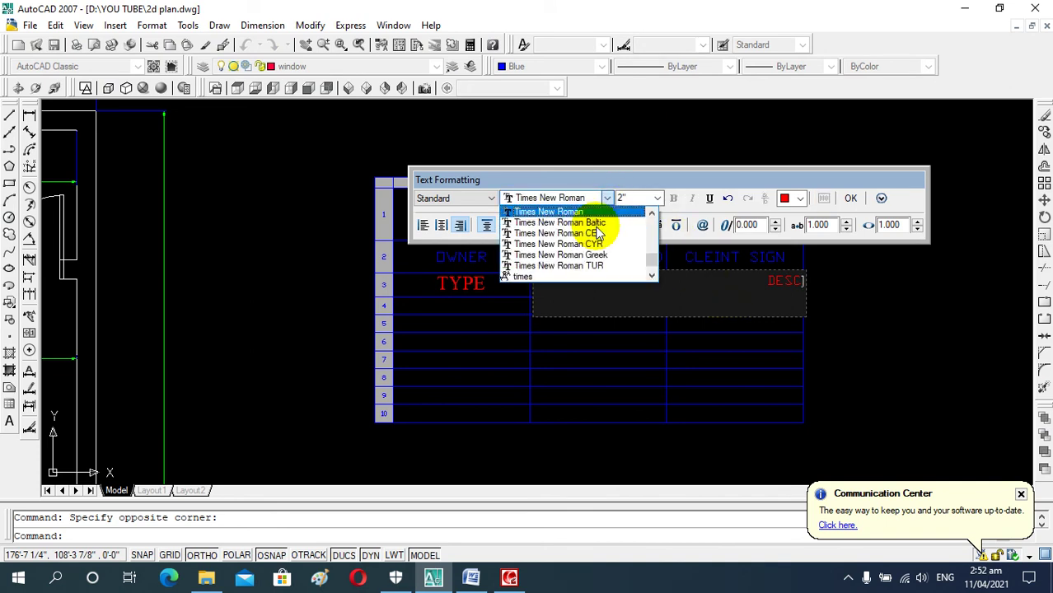
pyautogui.click(605, 214)
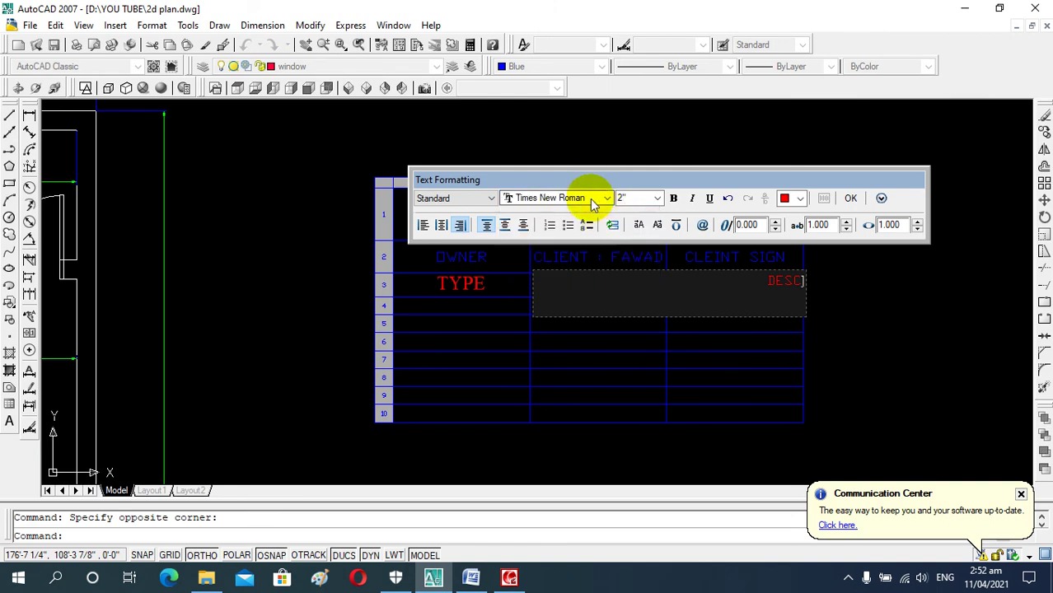
pyautogui.click(655, 199)
pyautogui.click(639, 240)
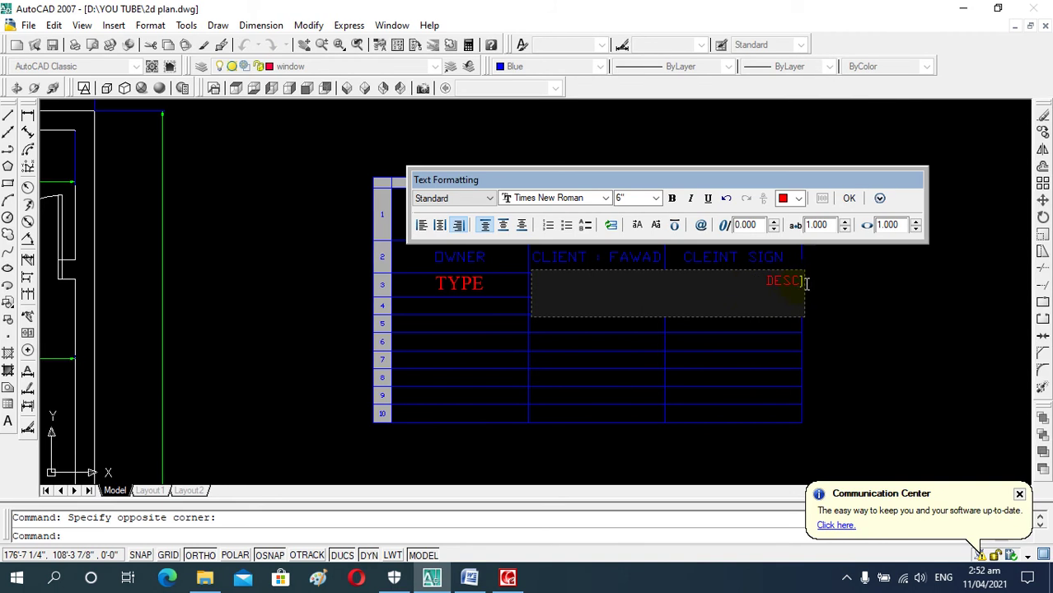
# Reapply Times New Roman and 6" height to the selected DESC text
pyautogui.moveTo(800, 281); pyautogui.dragTo(758, 281)
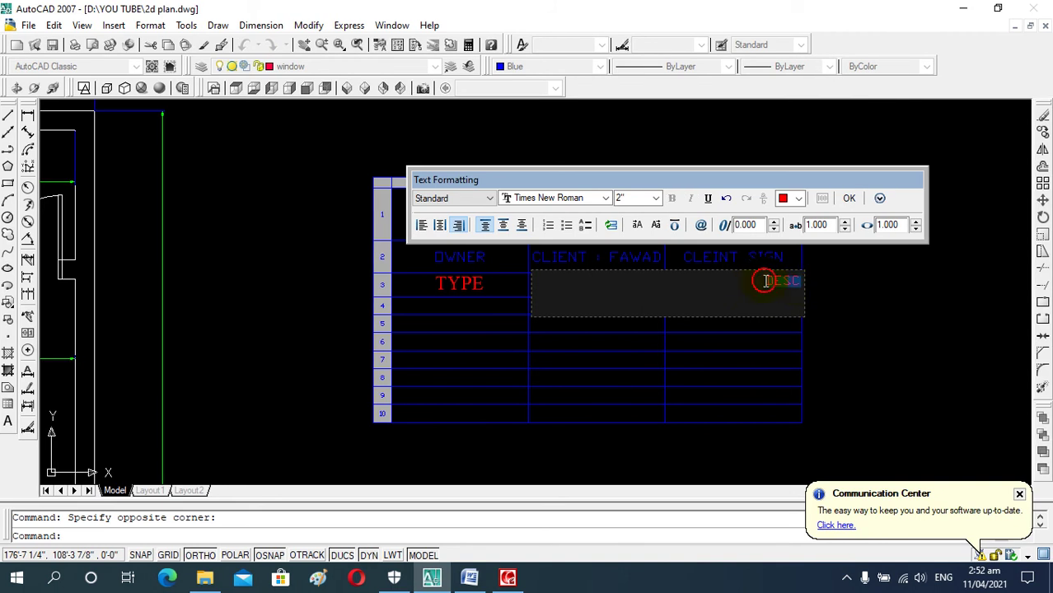
pyautogui.scroll(-3, 601, 201)
pyautogui.click(605, 198)
pyautogui.press('t')
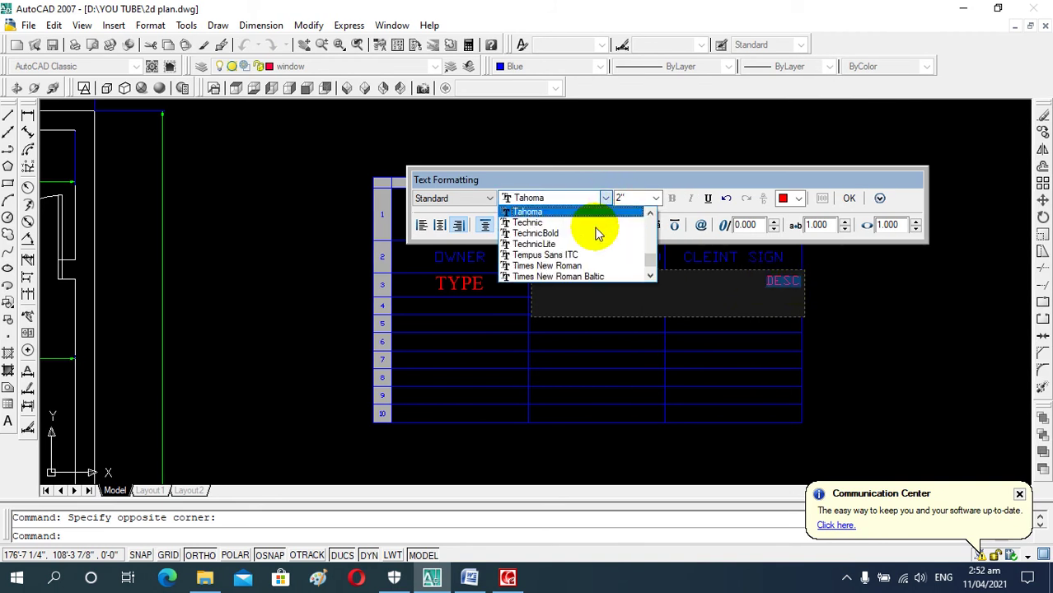
pyautogui.press('i')
pyautogui.click(606, 198)
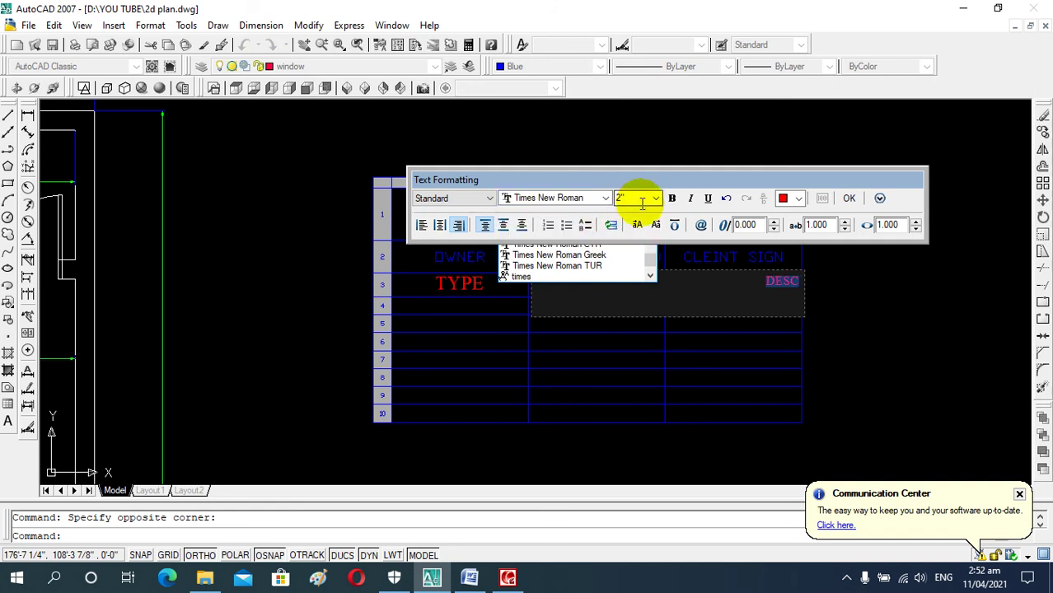
pyautogui.click(656, 198)
pyautogui.click(636, 238)
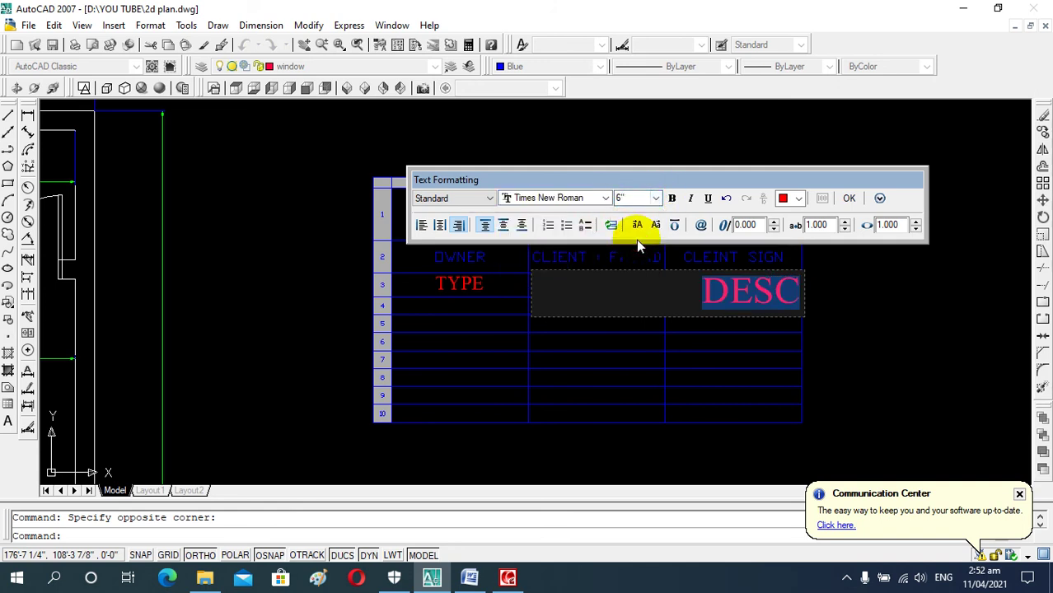
pyautogui.click(690, 333)
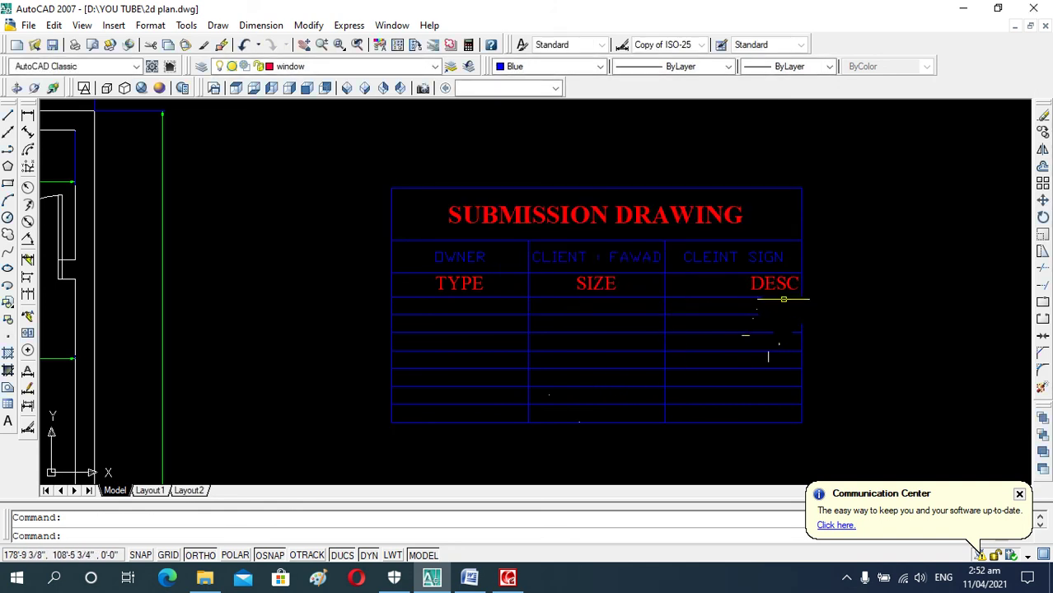
# Centre the DESC heading within its cell
pyautogui.click(782, 307)
pyautogui.click(775, 284)
pyautogui.doubleClick(775, 284)
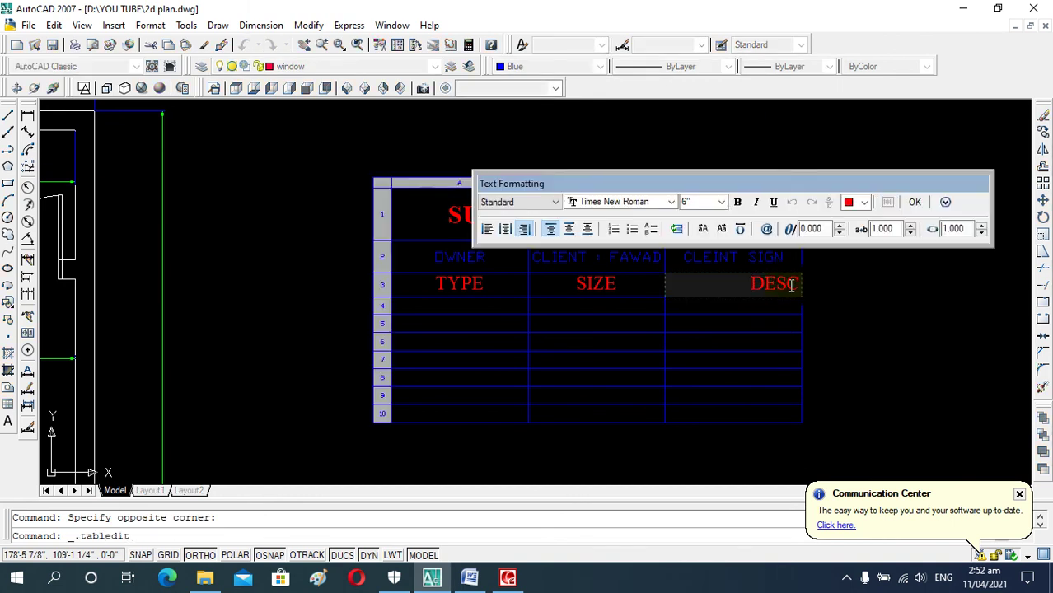
pyautogui.moveTo(792, 283); pyautogui.dragTo(749, 282)
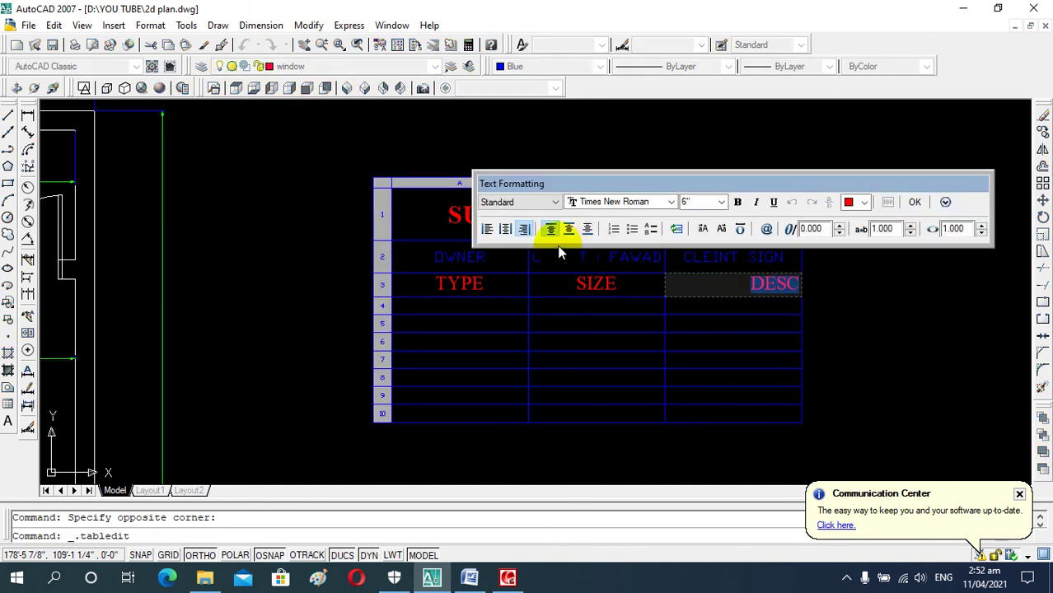
pyautogui.click(506, 229)
pyautogui.click(775, 283)
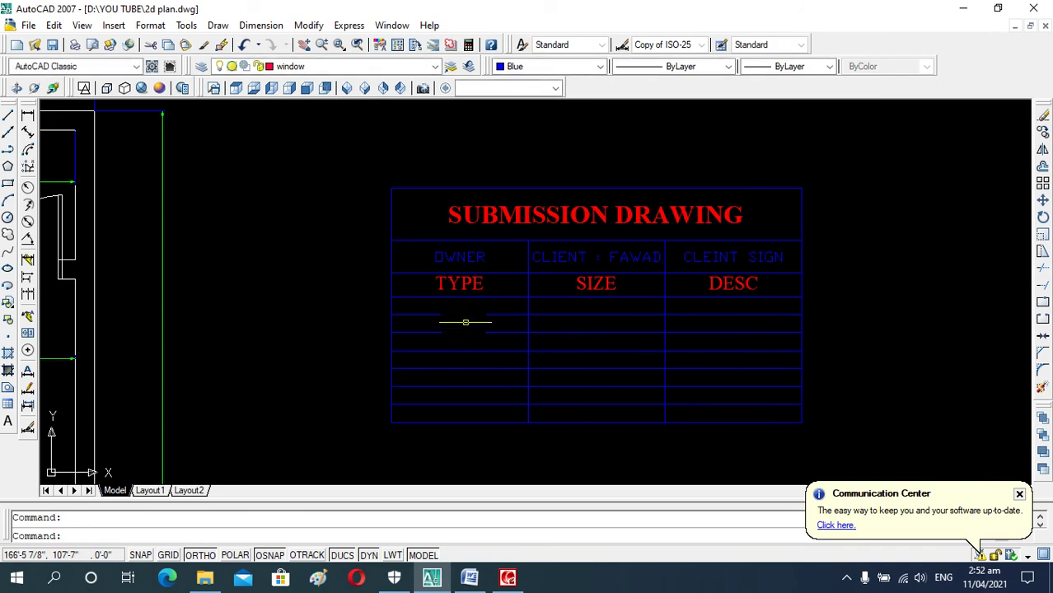
pyautogui.click(445, 304)
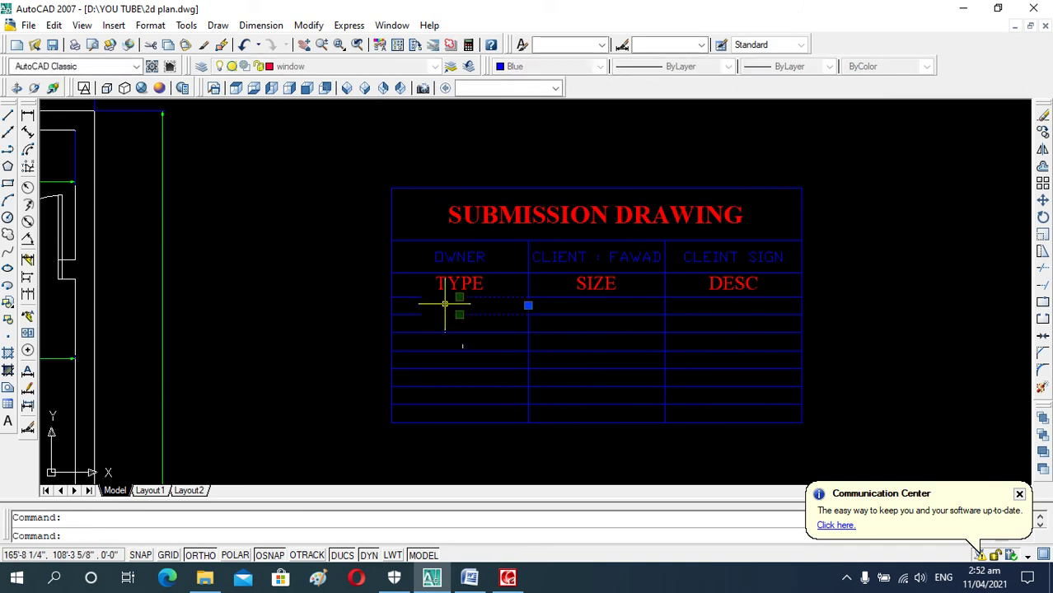
# Type D2, D3, W1, W2, M- GATE and S- GATE into successive TYPE cells
pyautogui.doubleClick(445, 304)
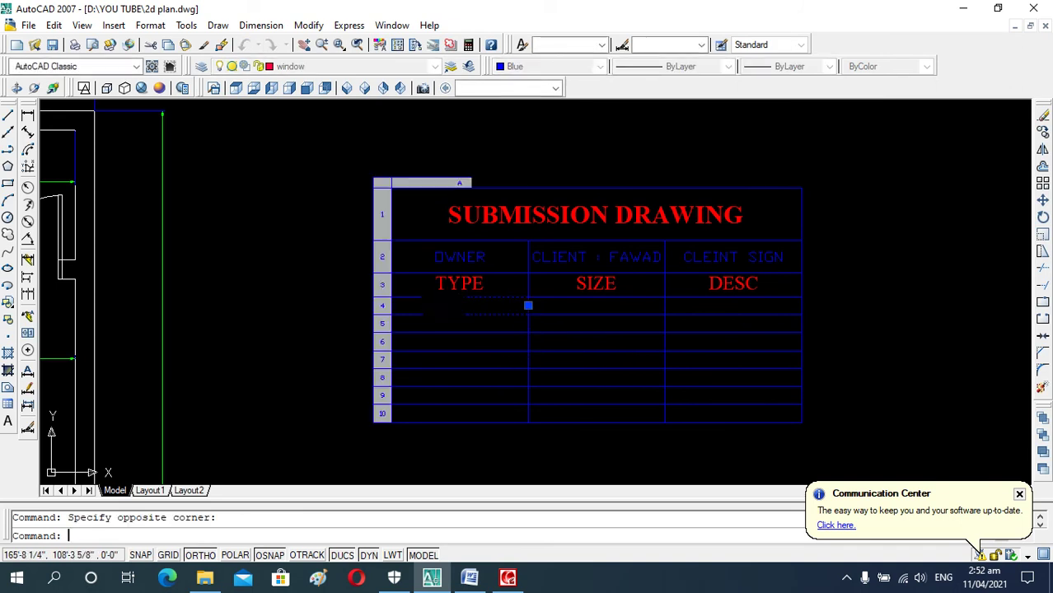
pyautogui.write('S')
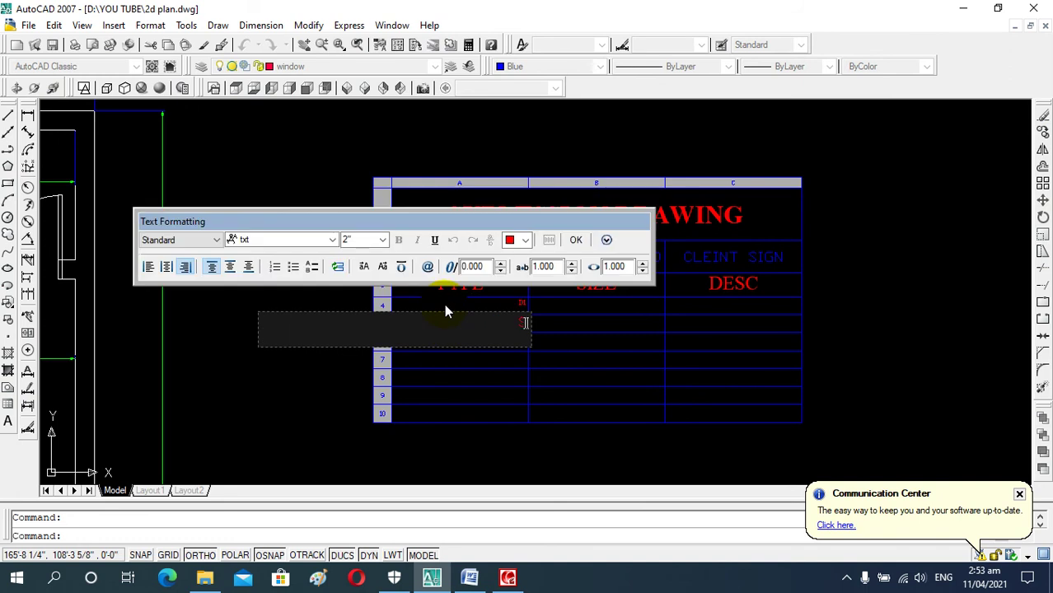
pyautogui.write('2')
pyautogui.click(444, 304)
pyautogui.write('D3')
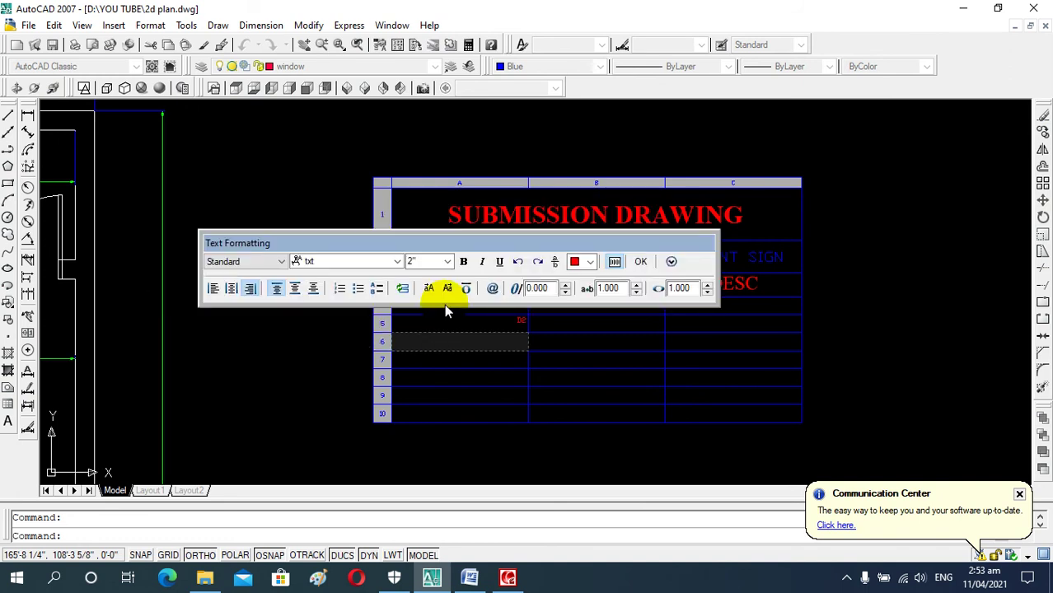
pyautogui.click(444, 304)
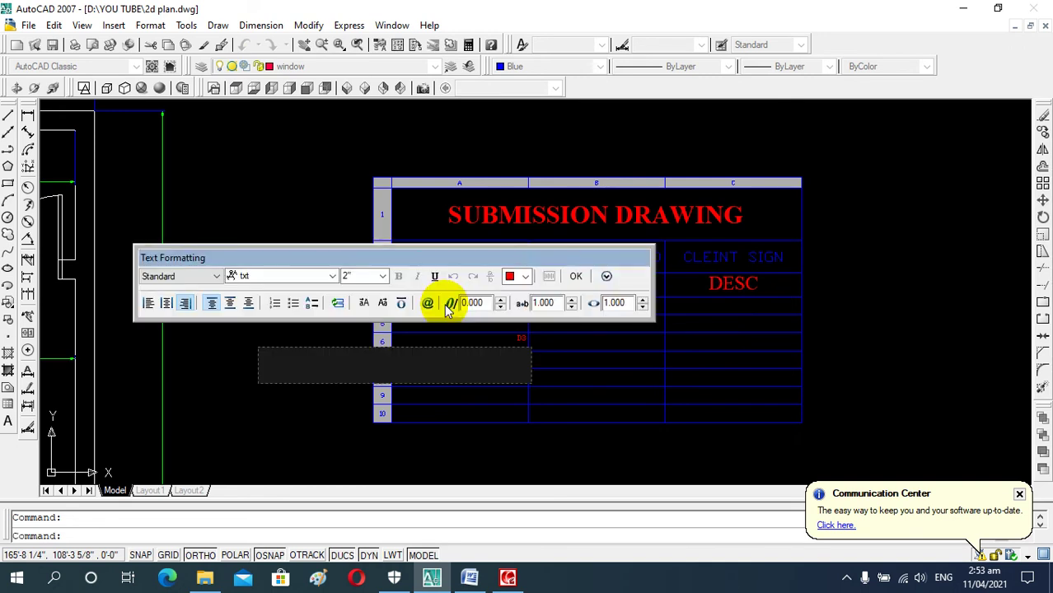
pyautogui.write('W1')
pyautogui.press('Return')
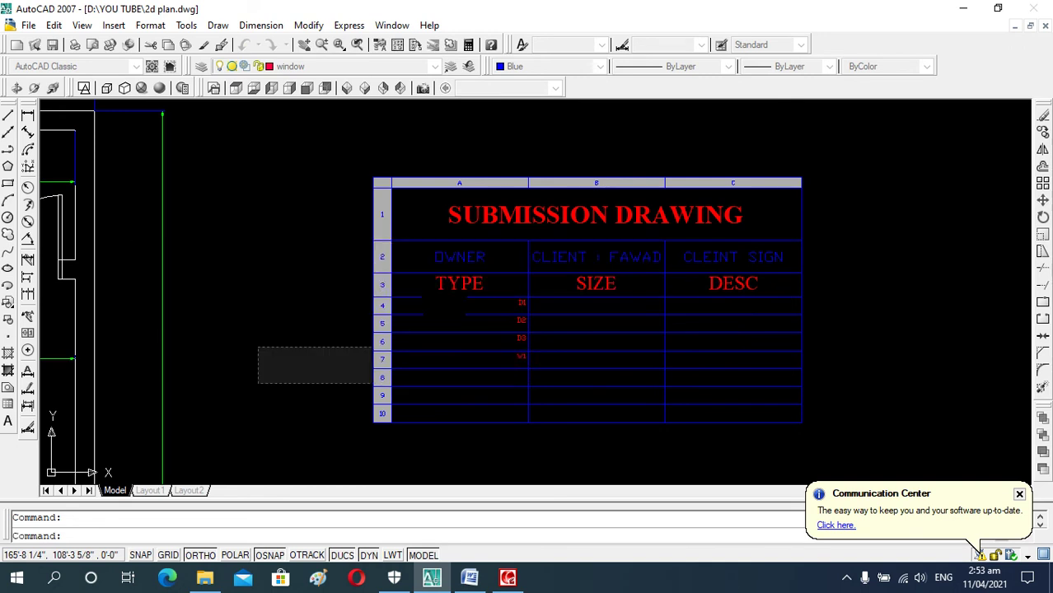
pyautogui.write('W2')
pyautogui.press('Return')
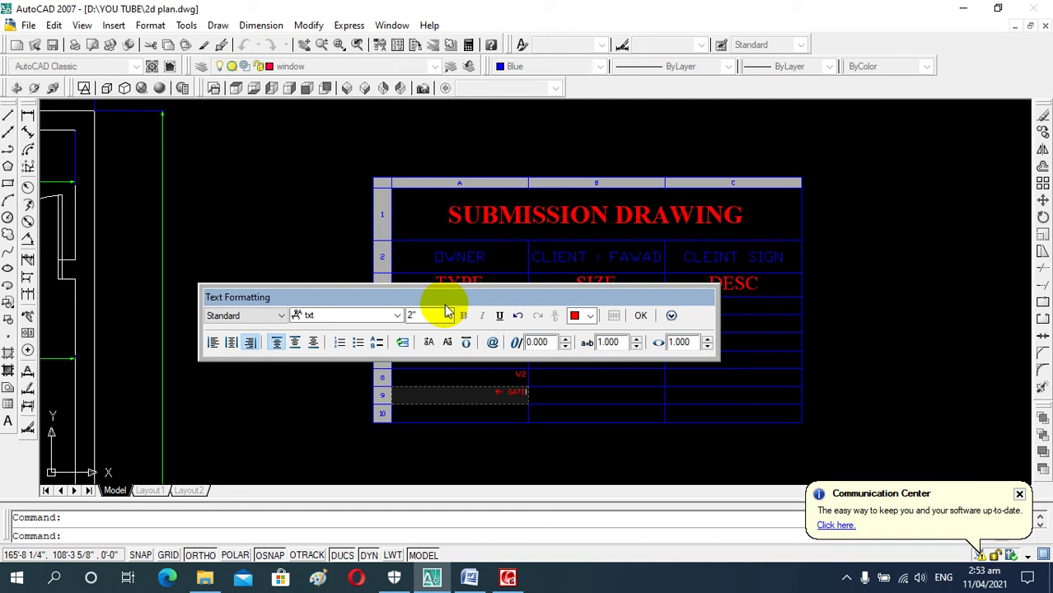
pyautogui.press('Return')
pyautogui.write('S-')
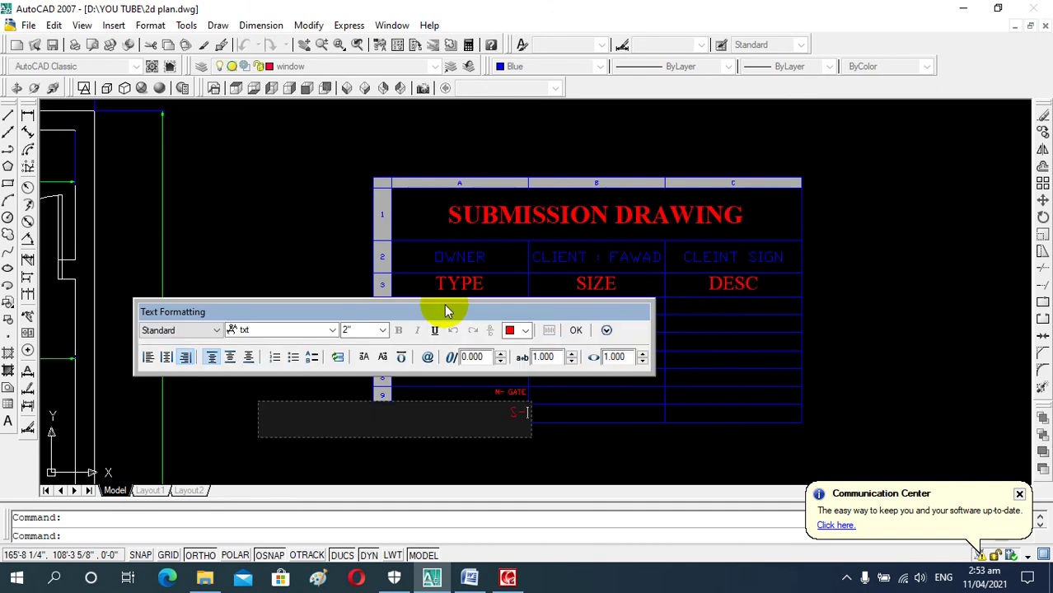
pyautogui.write(' GATE')
# Commit S- GATE and centre the D1 label in its TYPE cell
pyautogui.click(581, 418)
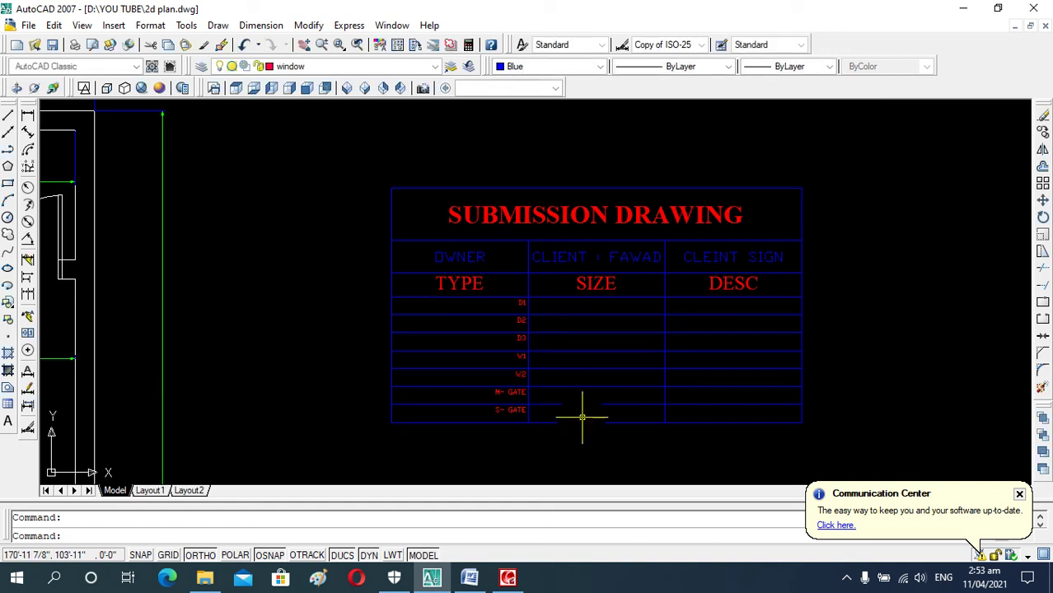
pyautogui.click(507, 311)
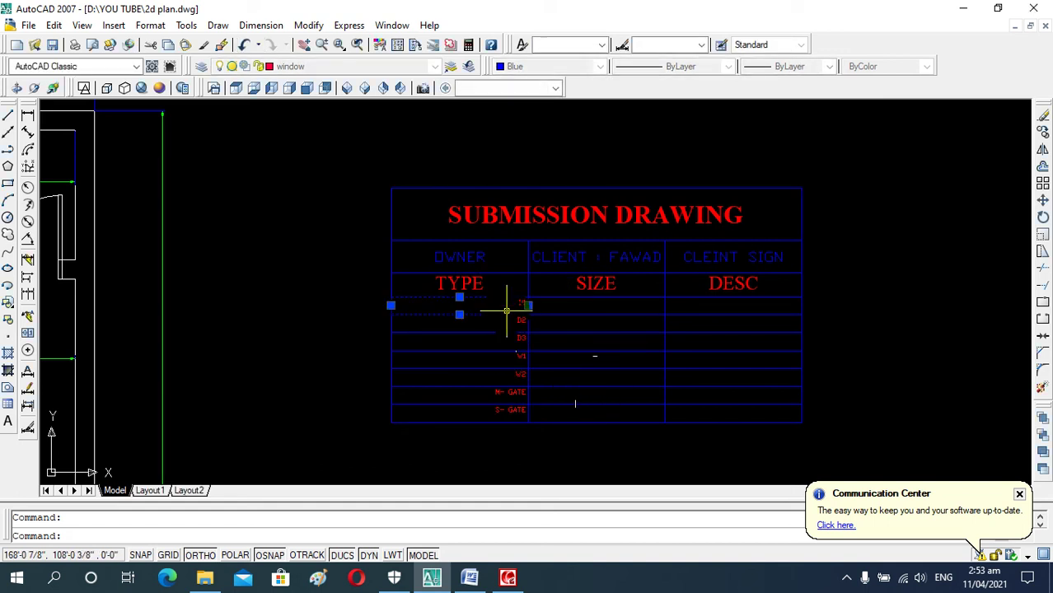
pyautogui.moveTo(507, 310); pyautogui.dragTo(505, 375)
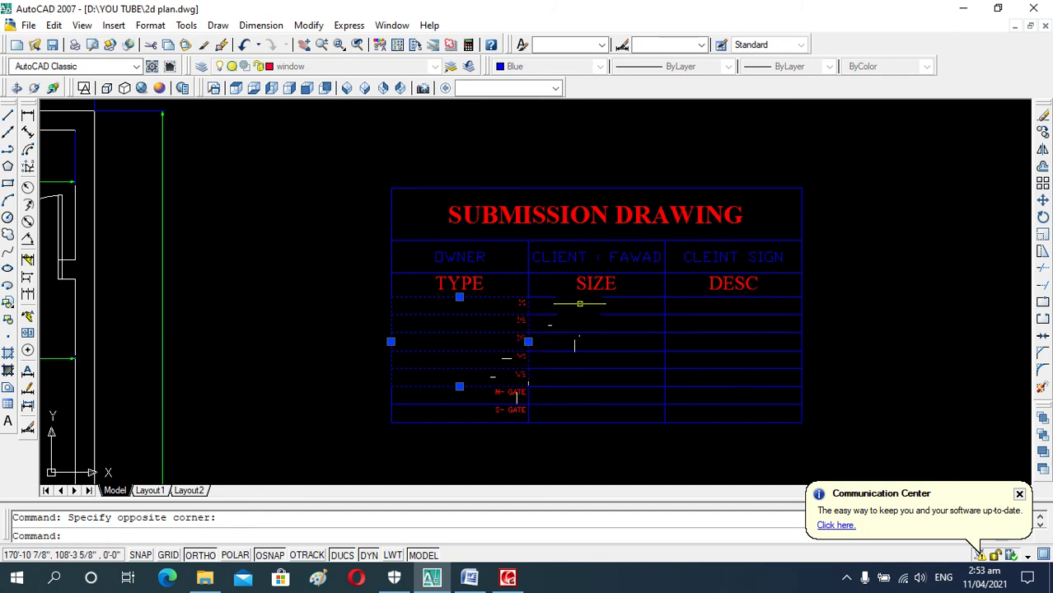
pyautogui.doubleClick(501, 302)
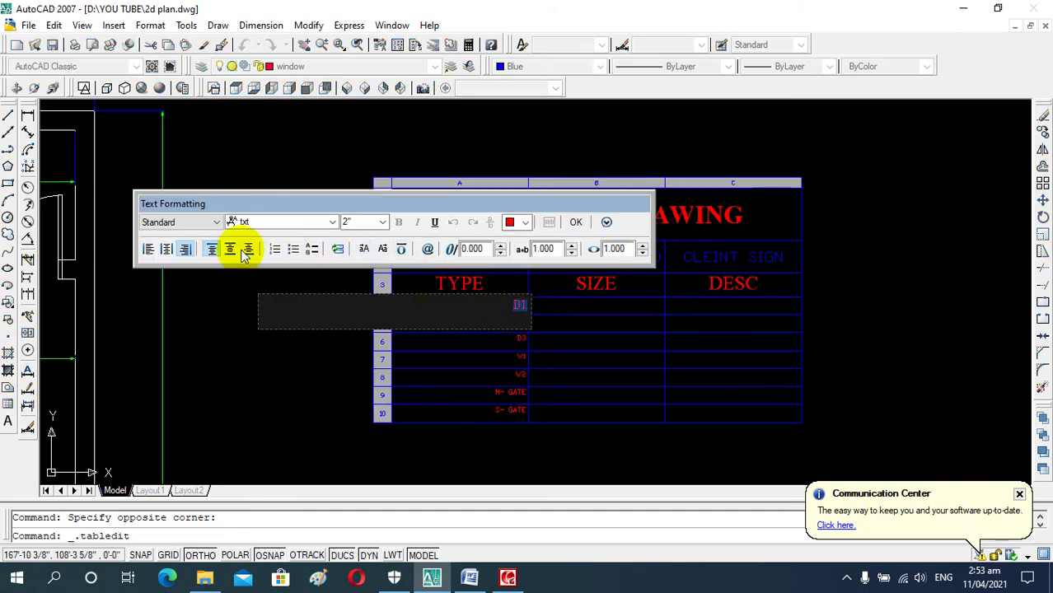
pyautogui.click(169, 250)
pyautogui.click(512, 343)
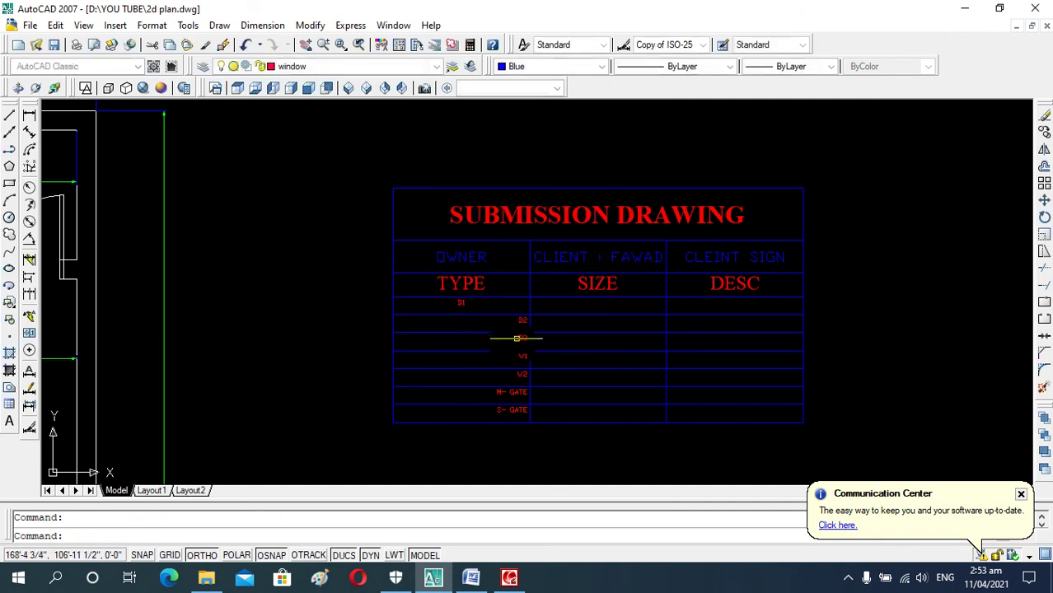
pyautogui.click(522, 334)
pyautogui.click(568, 335)
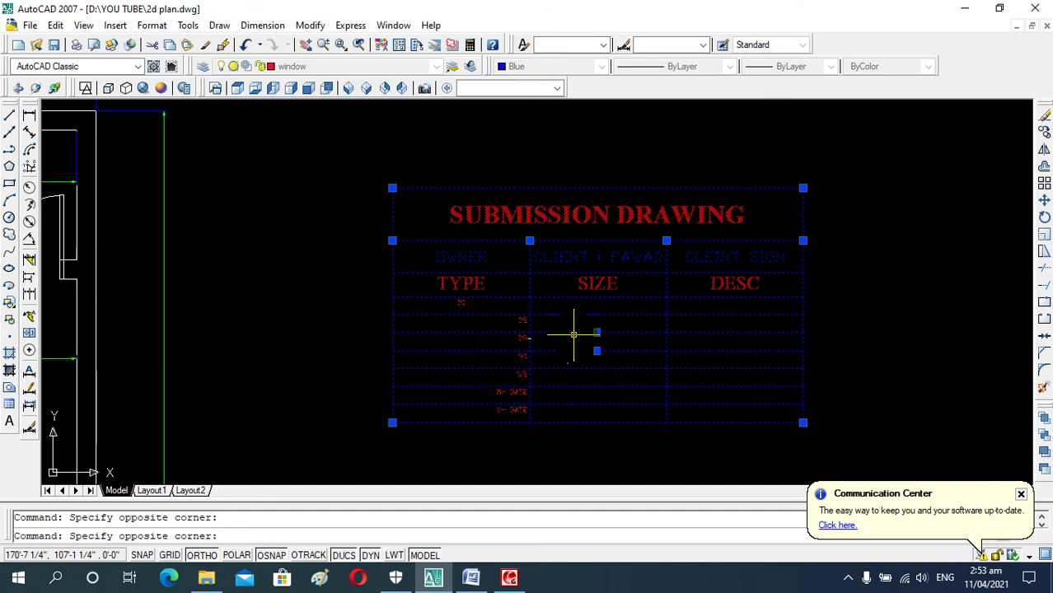
pyautogui.press('Escape')
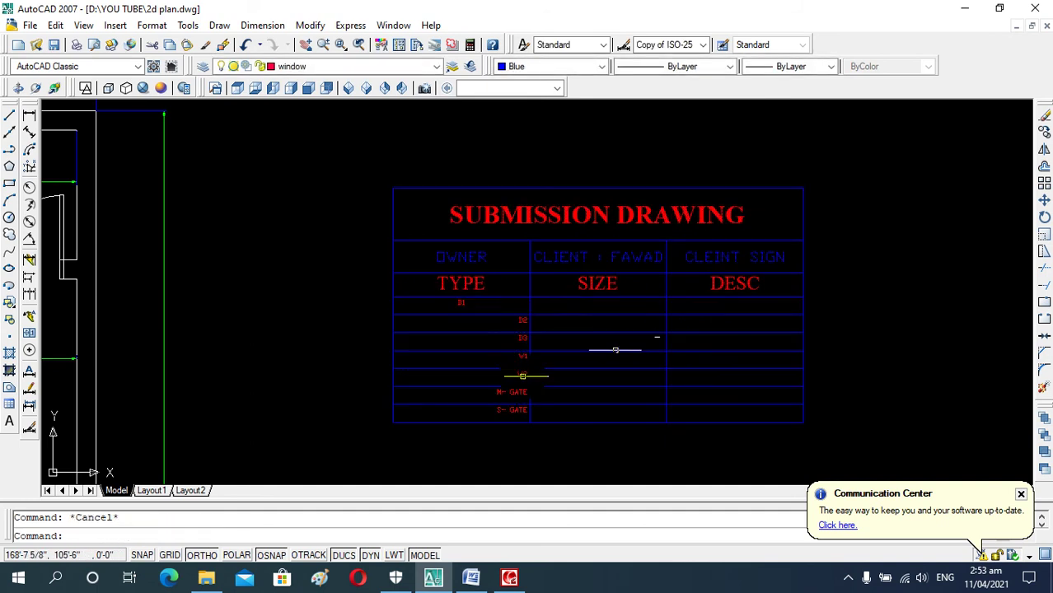
# Centre the D2, W1 and D3 labels in their TYPE cells
pyautogui.click(522, 323)
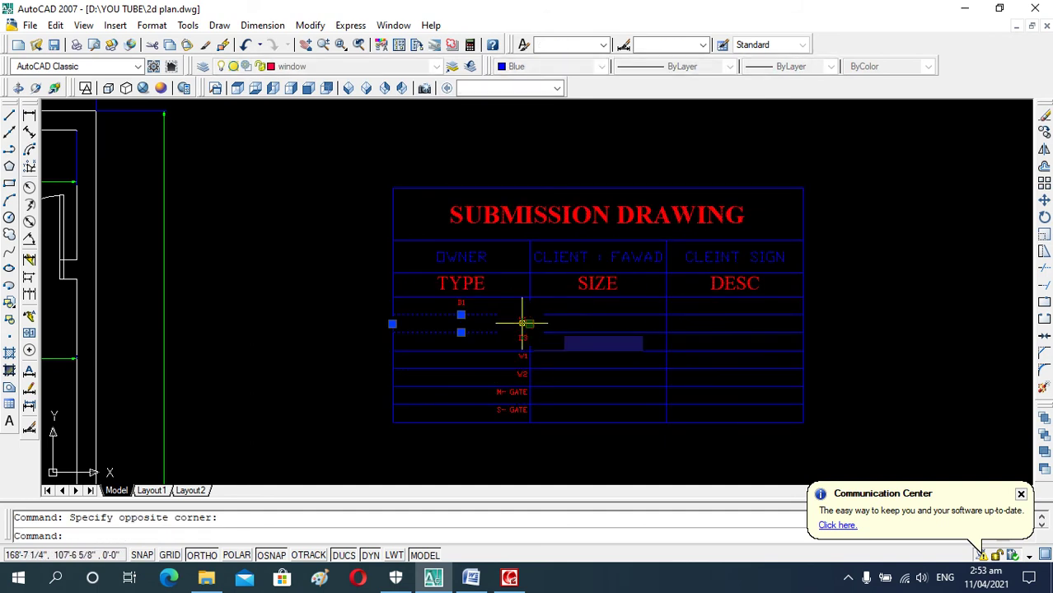
pyautogui.doubleClick(522, 323)
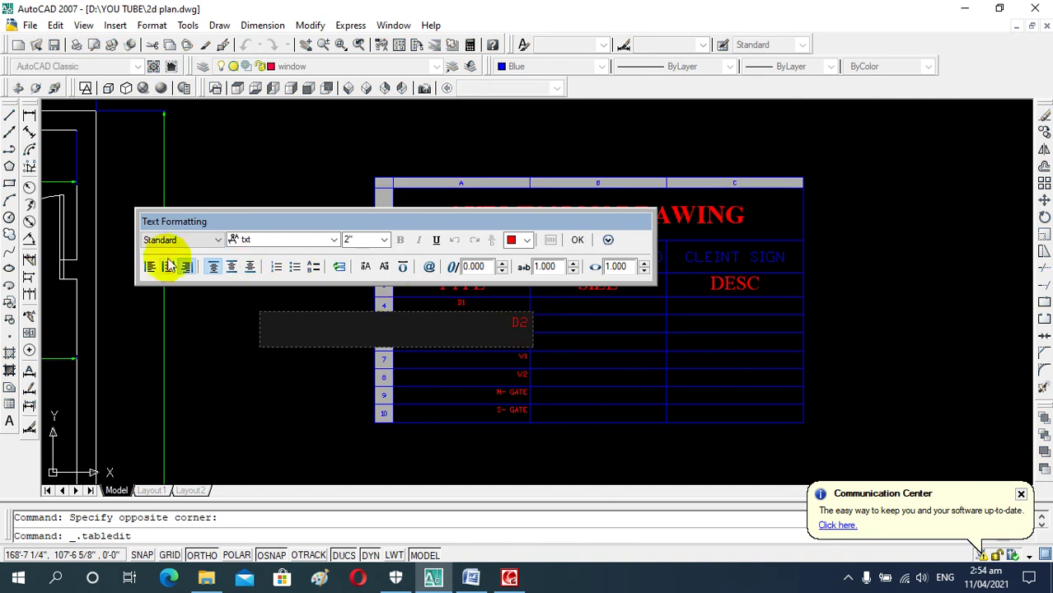
pyautogui.click(169, 265)
pyautogui.click(441, 354)
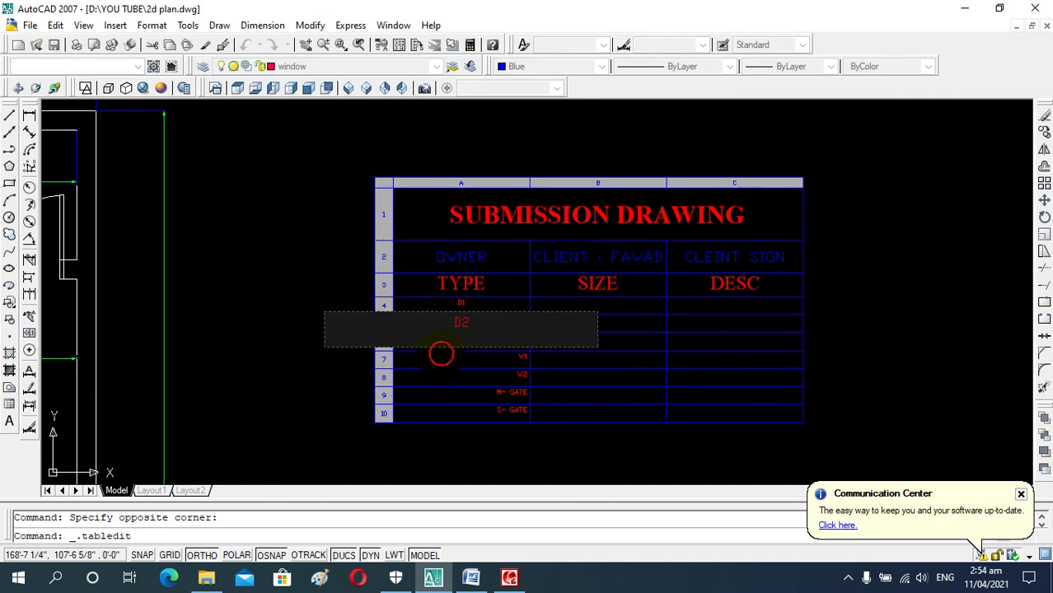
pyautogui.doubleClick(440, 356)
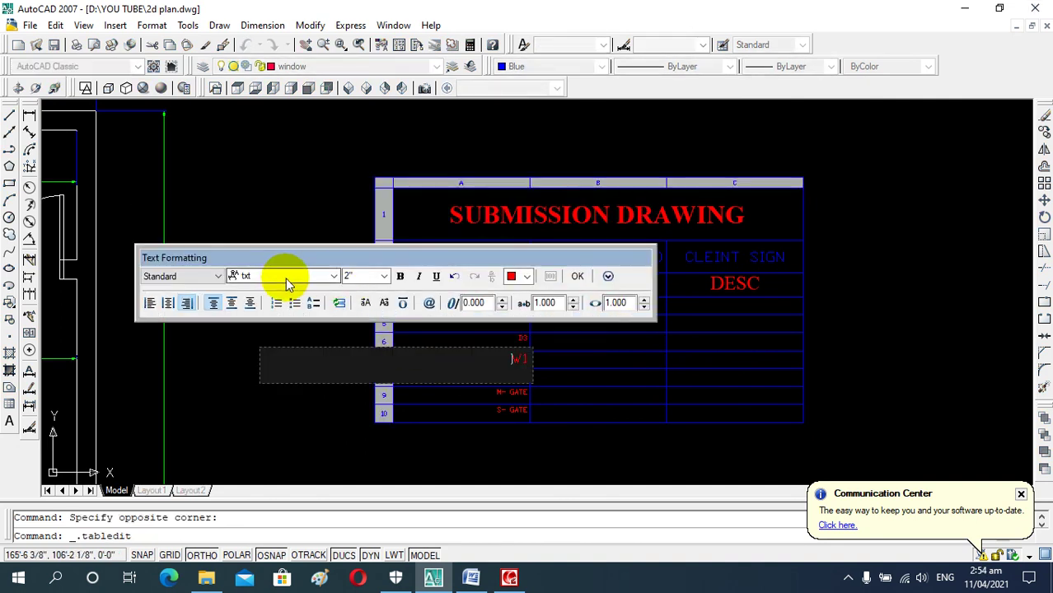
pyautogui.click(168, 302)
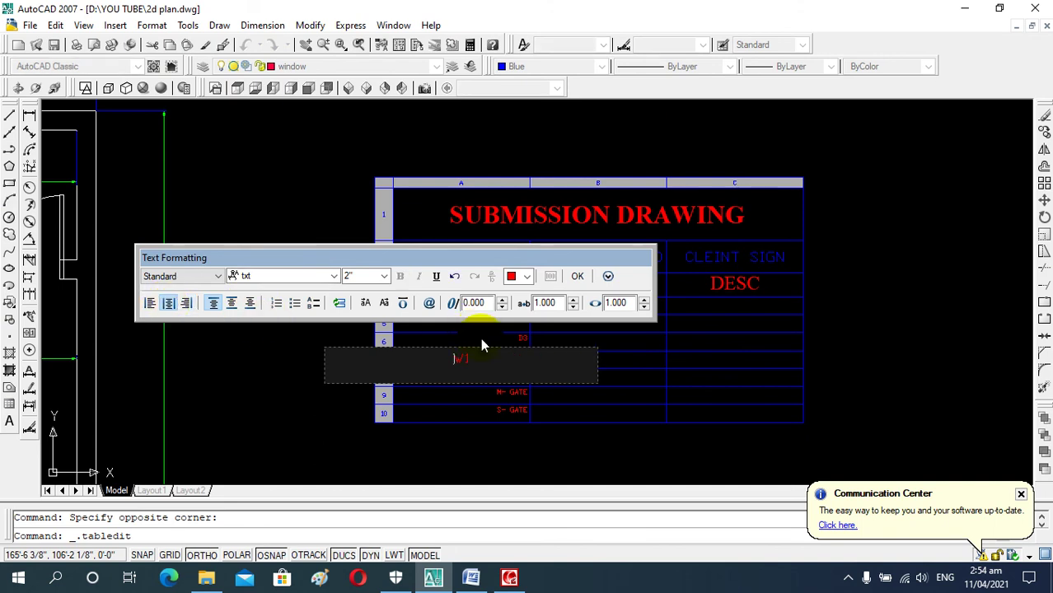
pyautogui.click(482, 345)
pyautogui.doubleClick(482, 338)
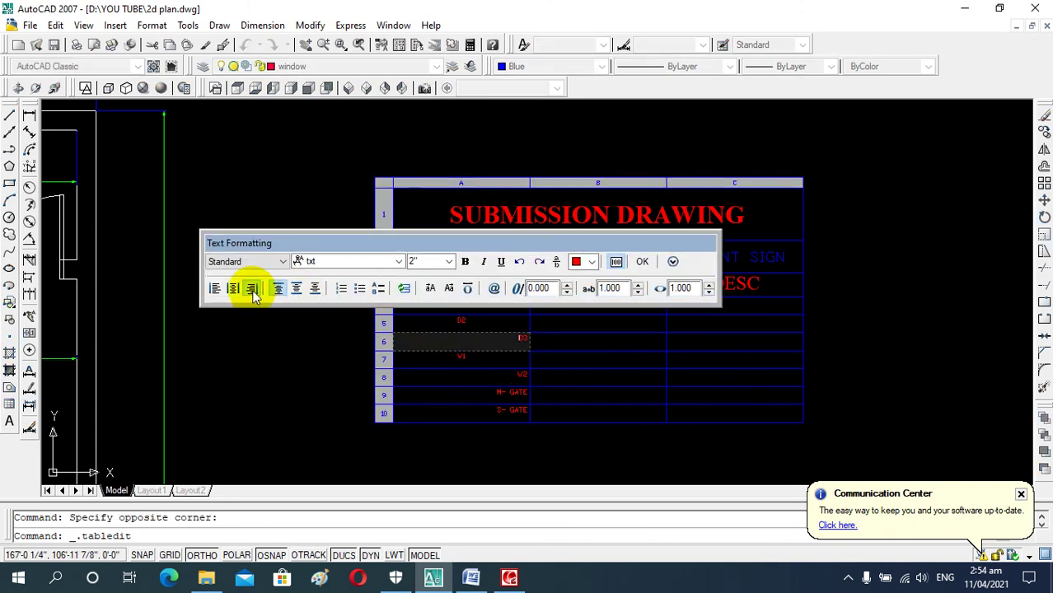
pyautogui.click(234, 288)
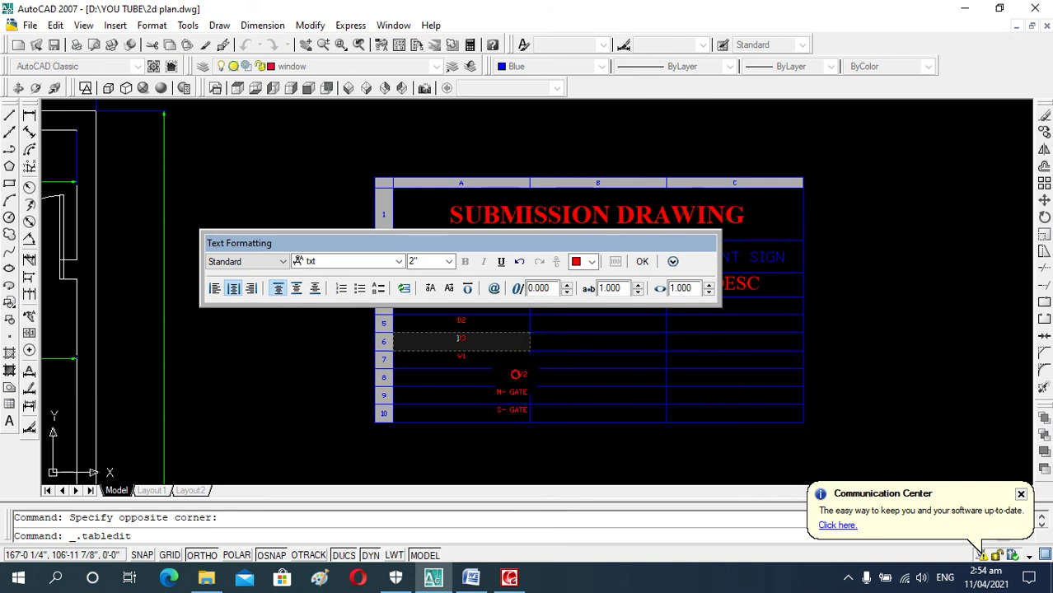
pyautogui.click(482, 336)
# Centre the W2, S- GATE and M- GATE labels in their TYPE cells
pyautogui.click(513, 369)
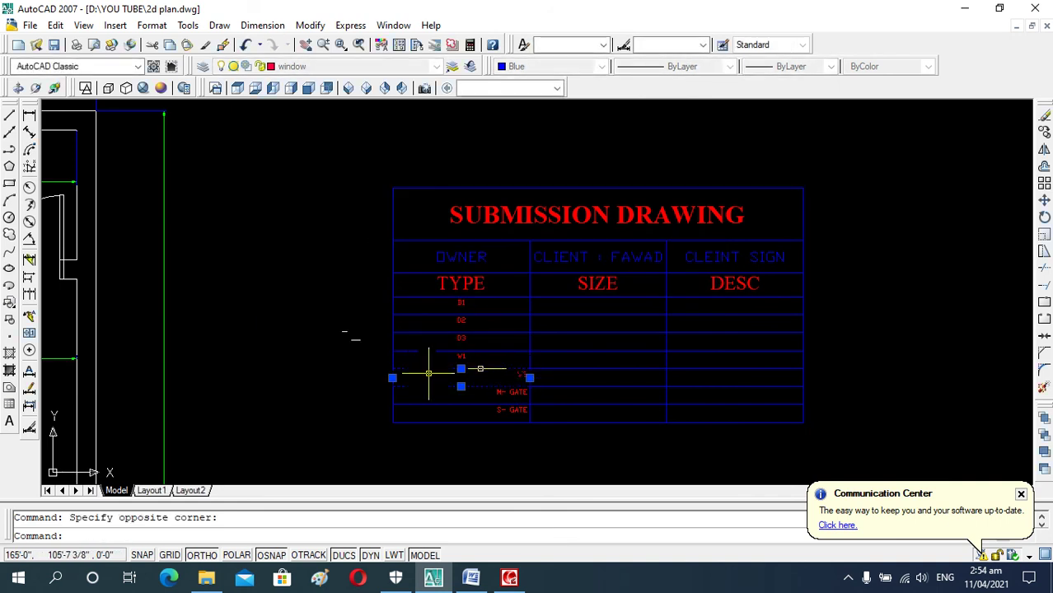
pyautogui.doubleClick(463, 380)
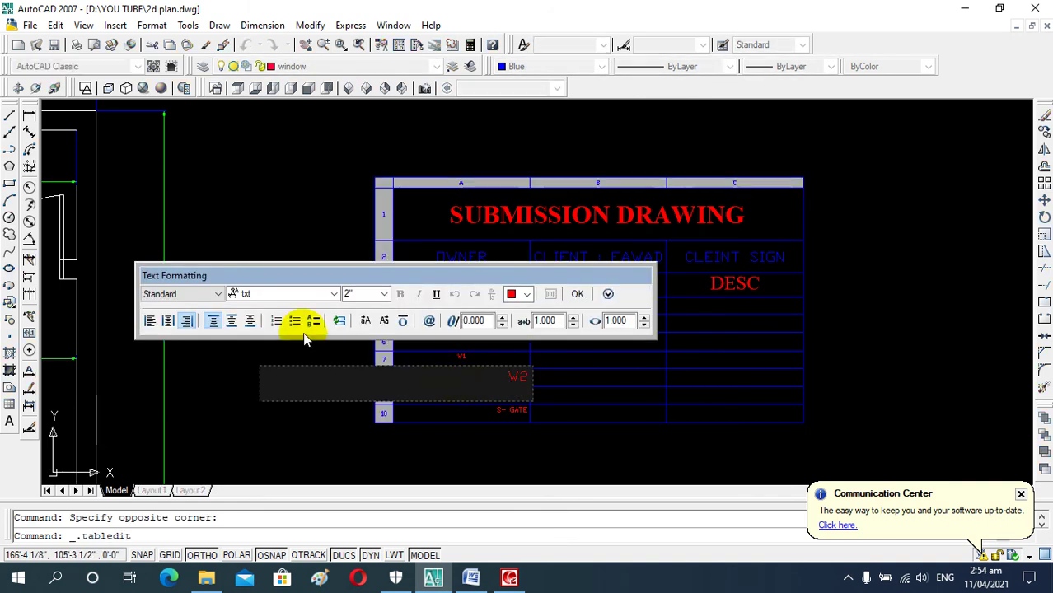
pyautogui.click(168, 320)
pyautogui.click(454, 410)
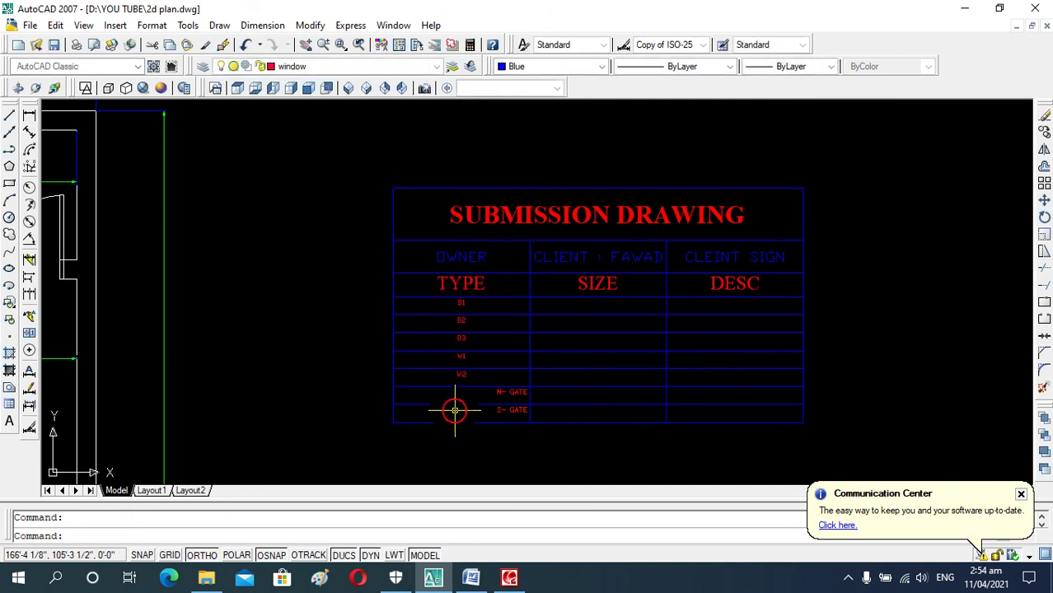
pyautogui.doubleClick(453, 409)
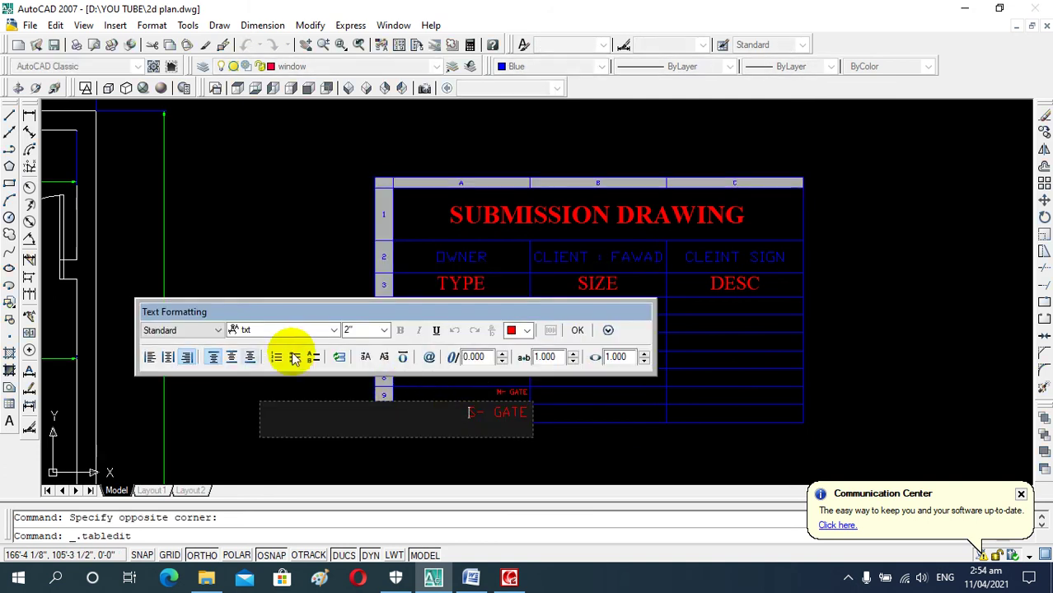
pyautogui.click(213, 357)
pyautogui.click(443, 393)
pyautogui.doubleClick(442, 393)
pyautogui.click(233, 341)
pyautogui.click(563, 399)
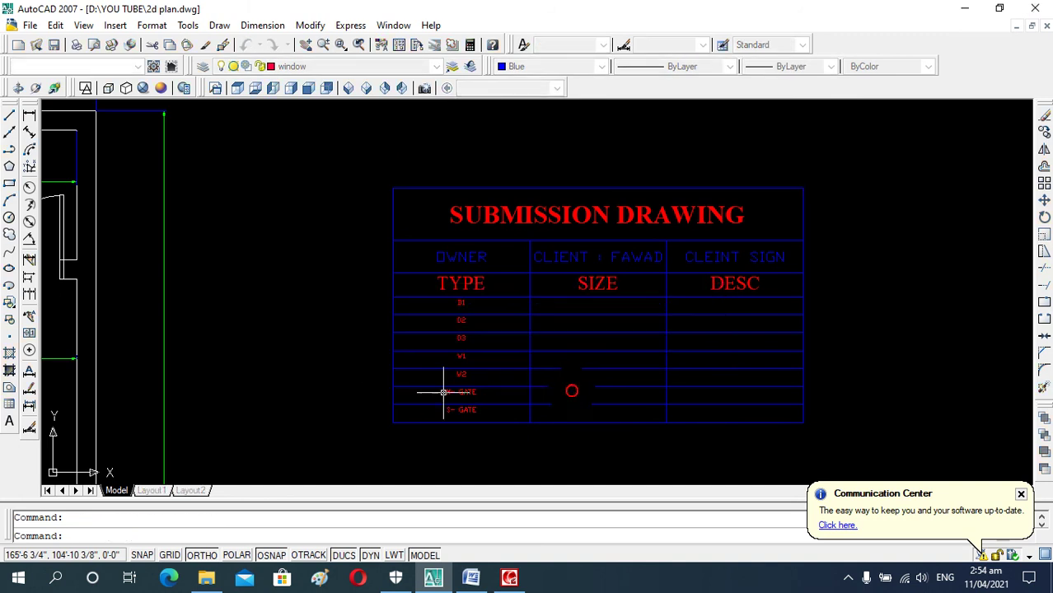
# Zoom in and enter 3.5' * 8' in D1's SIZE cell
pyautogui.scroll(3, 458, 364)
pyautogui.scroll(2, 458, 364)
pyautogui.scroll(-6, 481, 249)
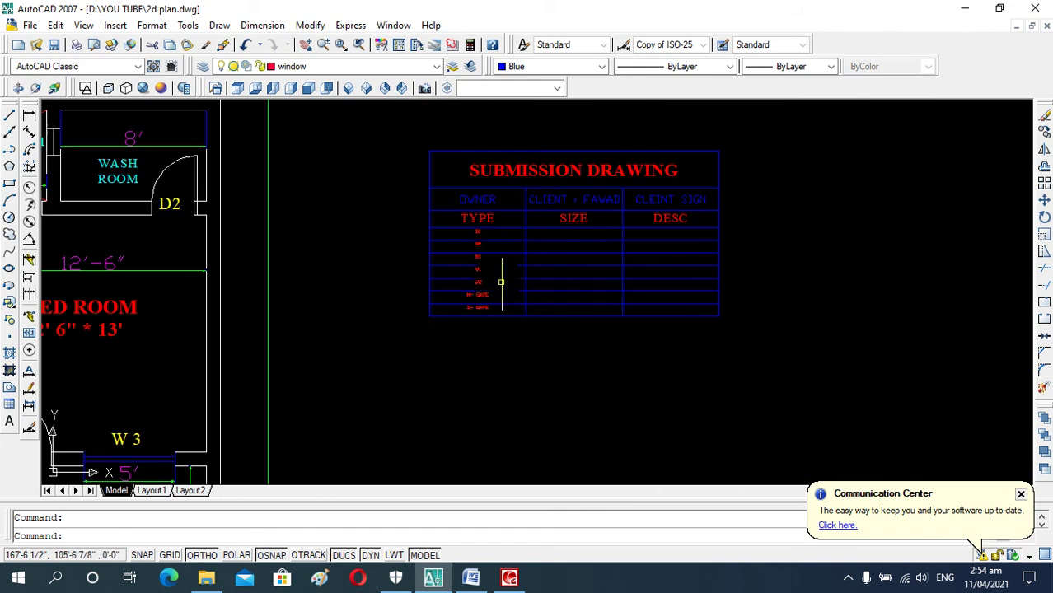
pyautogui.scroll(1, 503, 282)
pyautogui.scroll(-5, 510, 275)
pyautogui.scroll(2, 517, 270)
pyautogui.scroll(1, 512, 105)
pyautogui.scroll(1, 512, 105)
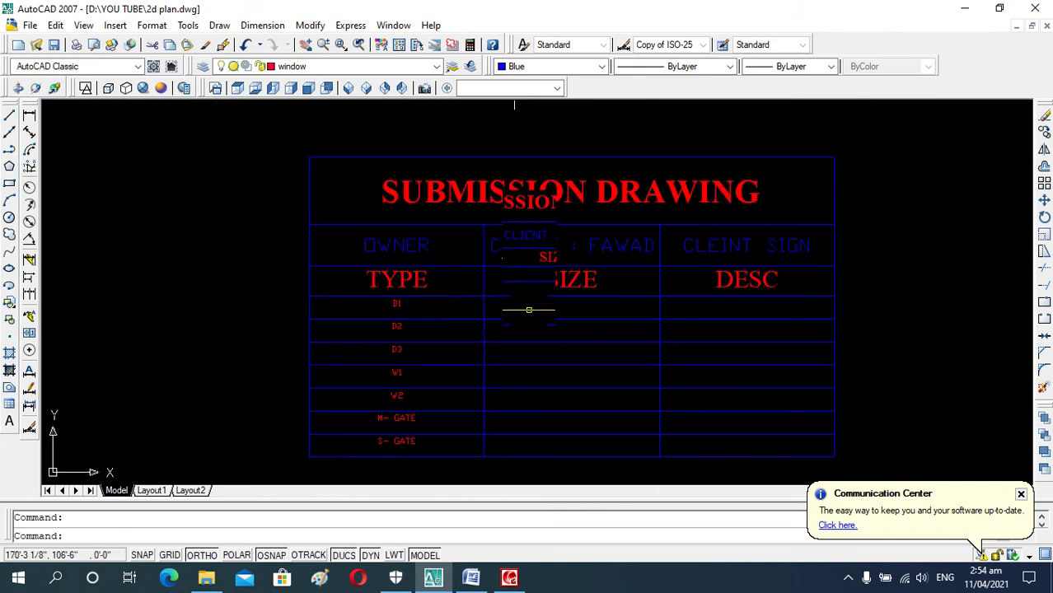
pyautogui.scroll(-1, 535, 280)
pyautogui.scroll(3, 533, 252)
pyautogui.click(533, 251)
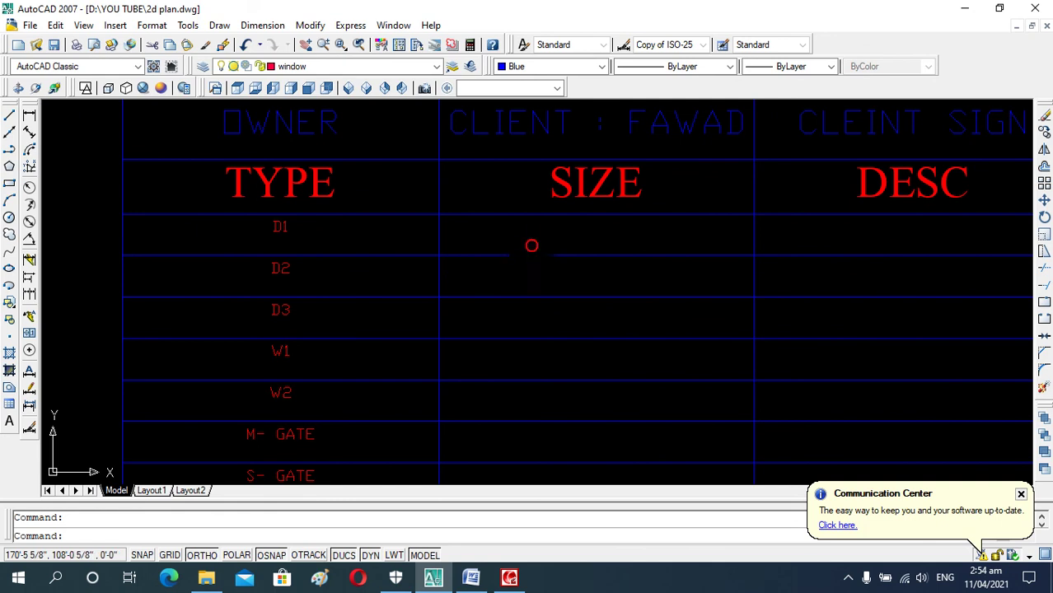
pyautogui.click(532, 244)
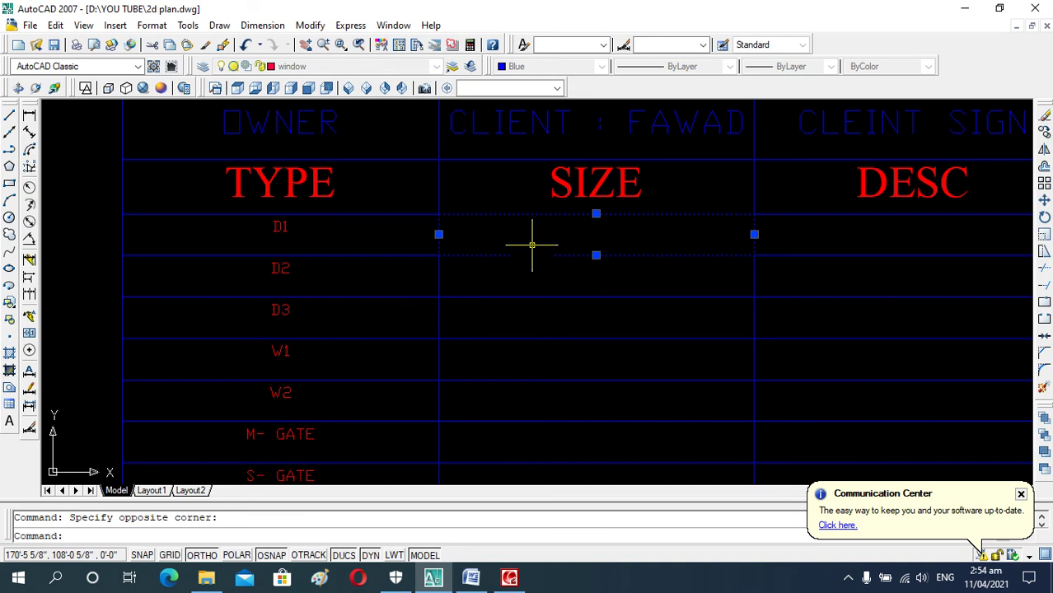
pyautogui.doubleClick(532, 245)
pyautogui.write('3.5')
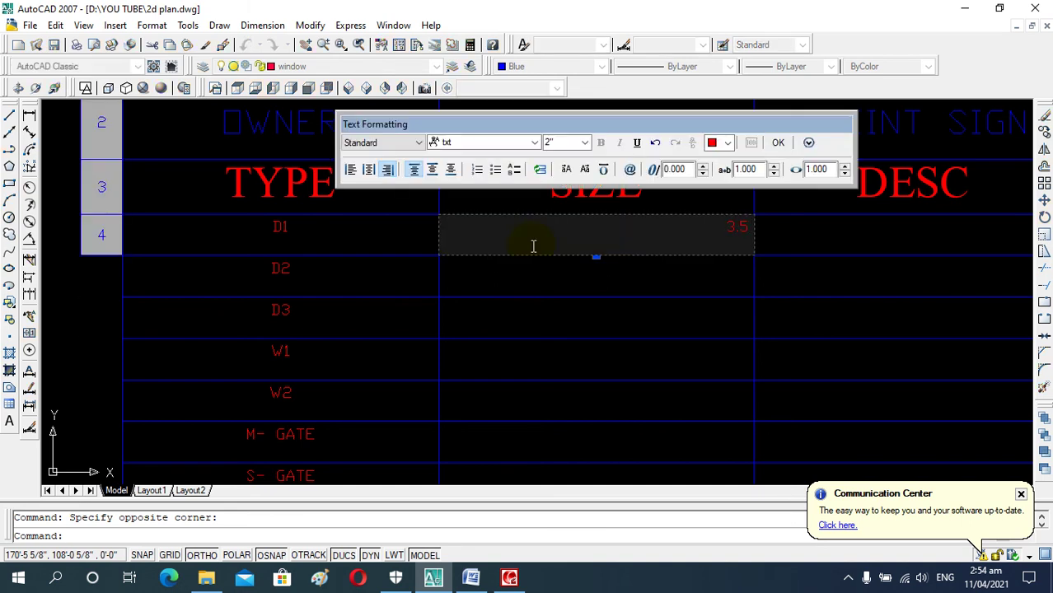
pyautogui.write("'")
pyautogui.write(' *')
pyautogui.write(' *')
# Centre the 3.5' * 8' text and set it to 6-inch Times New Roman
pyautogui.click(368, 169)
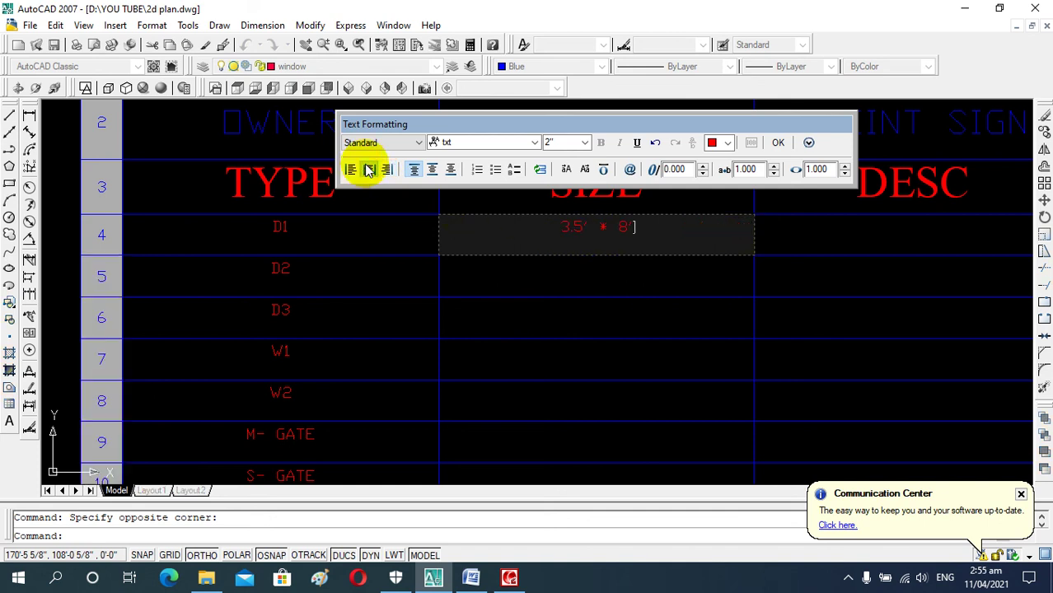
pyautogui.moveTo(619, 226); pyautogui.dragTo(560, 226)
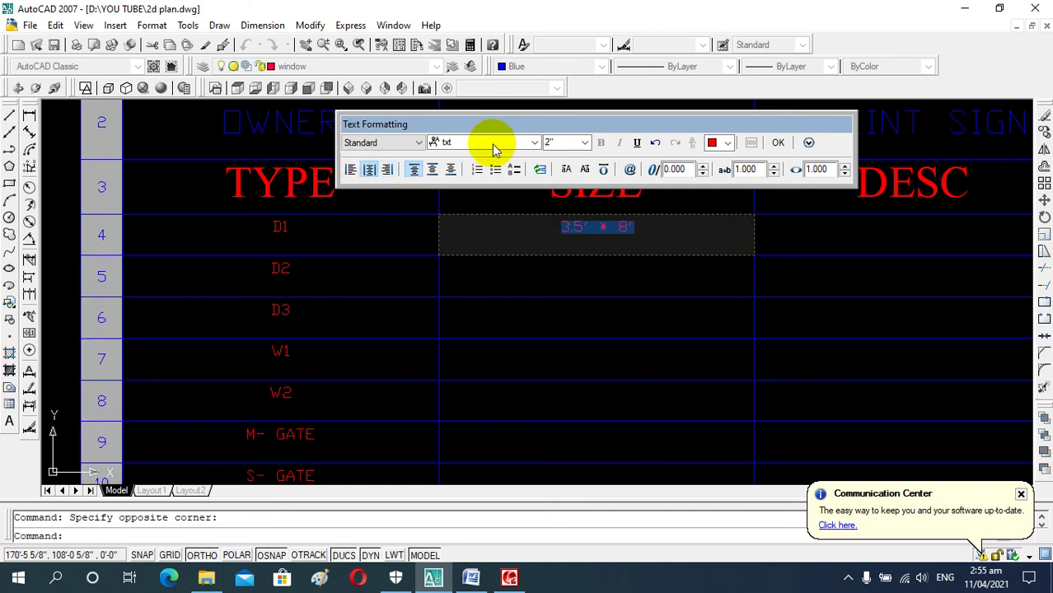
pyautogui.click(534, 143)
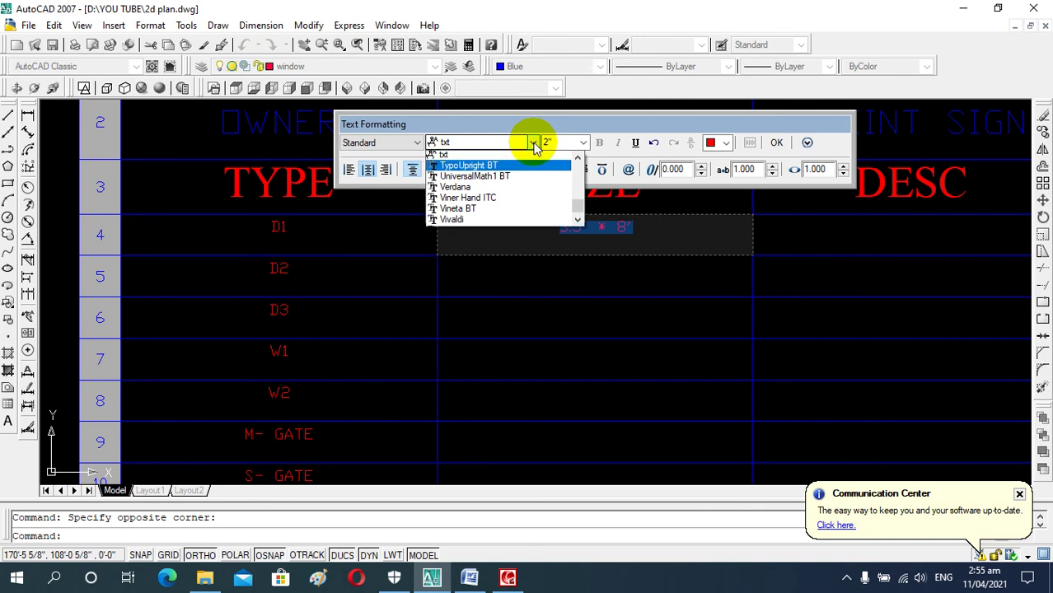
pyautogui.press('Up')
pyautogui.press('Up')
pyautogui.press('Up')
pyautogui.click(558, 147)
pyautogui.click(581, 143)
pyautogui.click(564, 183)
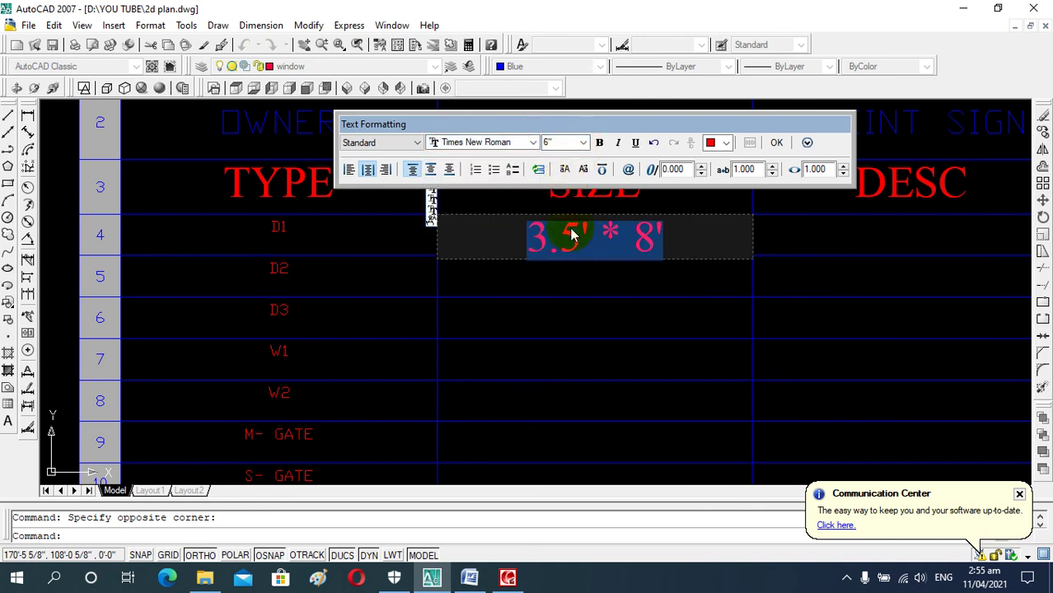
pyautogui.click(581, 262)
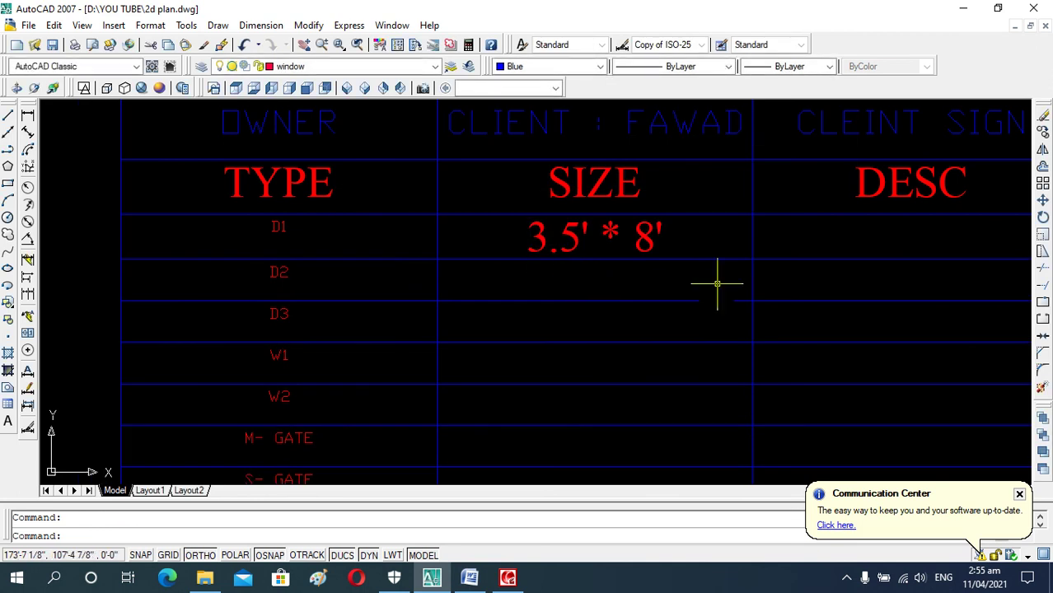
# Copy the D1 size into the D2 SIZE cell and edit it to read 3' * 8'
pyautogui.click(548, 244)
pyautogui.doubleClick(547, 244)
pyautogui.rightClick(547, 251)
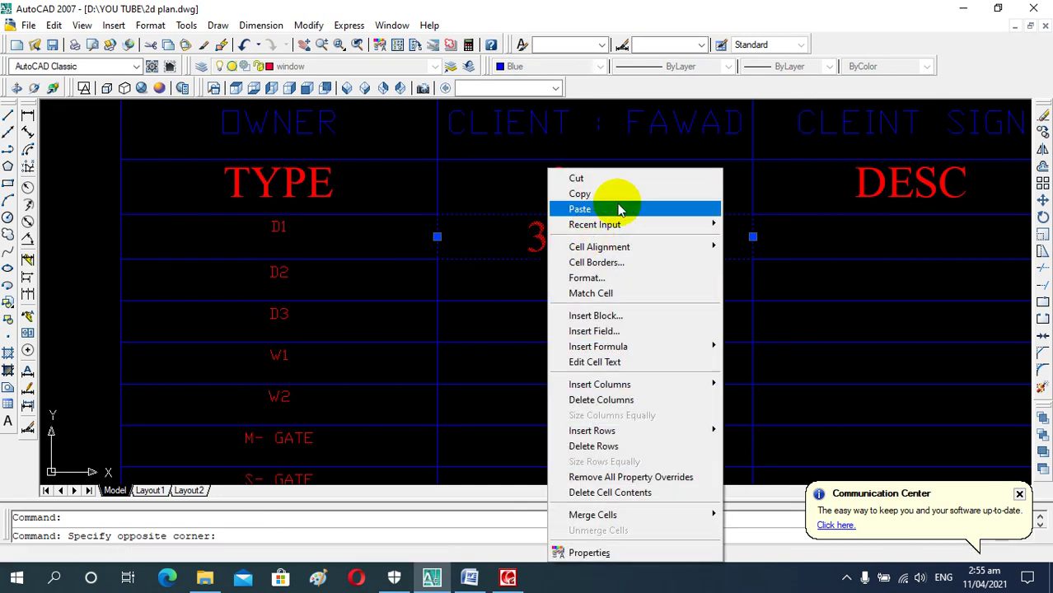
pyautogui.click(602, 200)
pyautogui.click(563, 281)
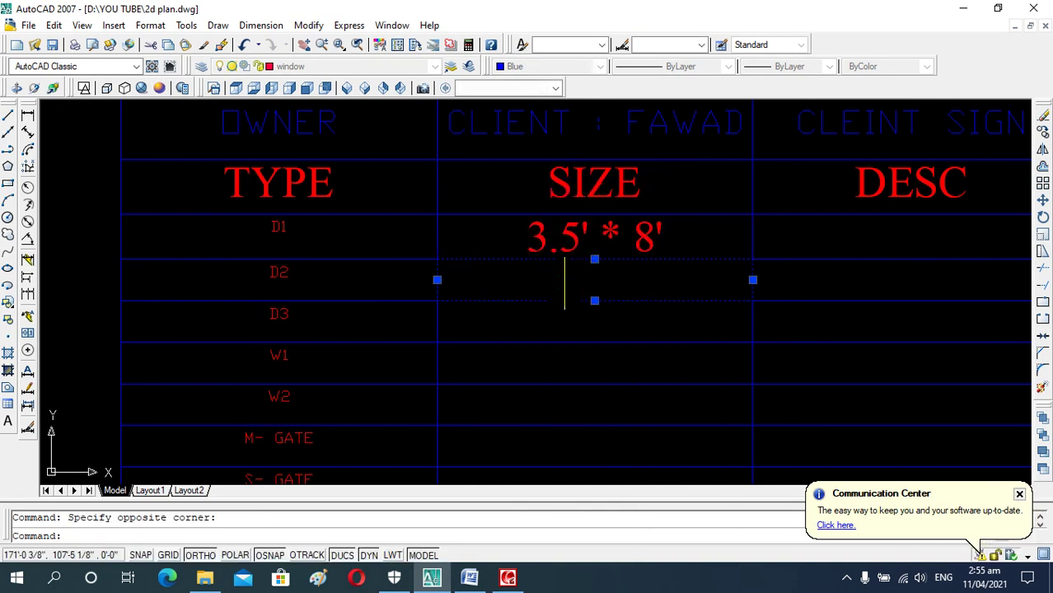
pyautogui.rightClick(563, 281)
pyautogui.click(625, 208)
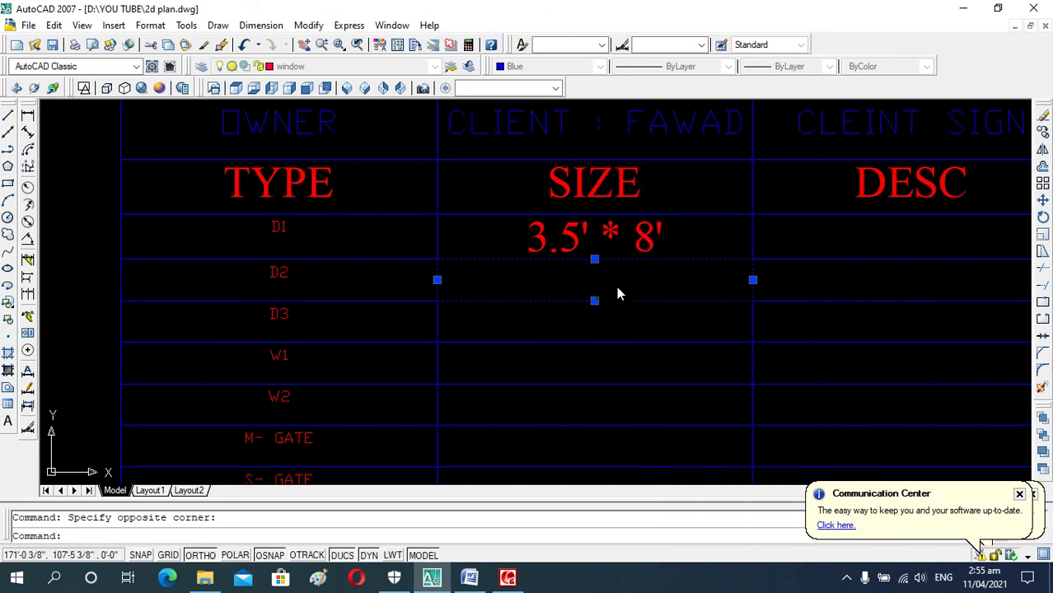
pyautogui.doubleClick(596, 288)
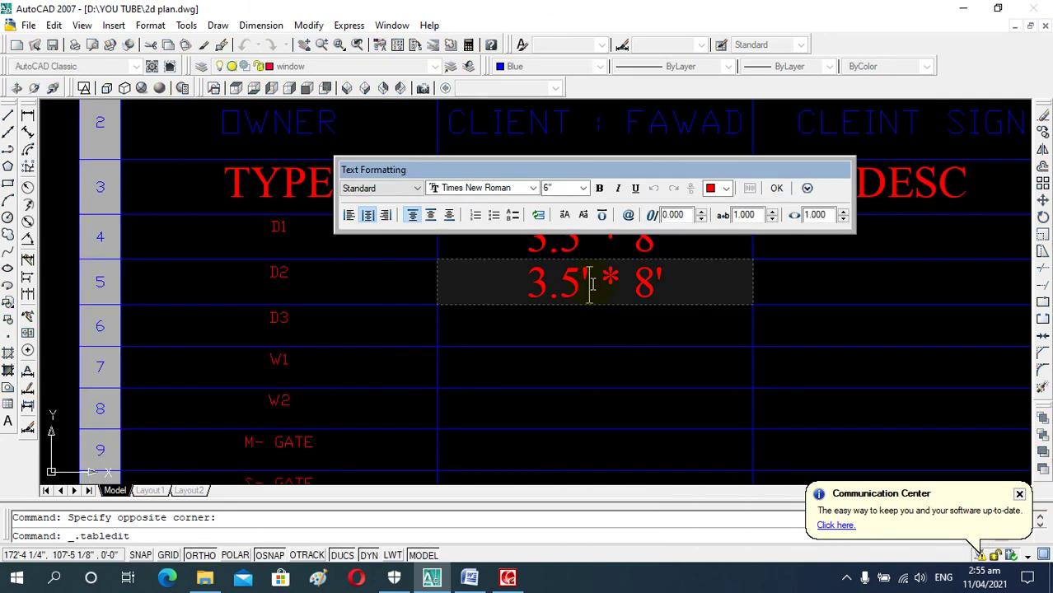
pyautogui.press('BackSpace')
pyautogui.press('BackSpace')
pyautogui.press('BackSpace')
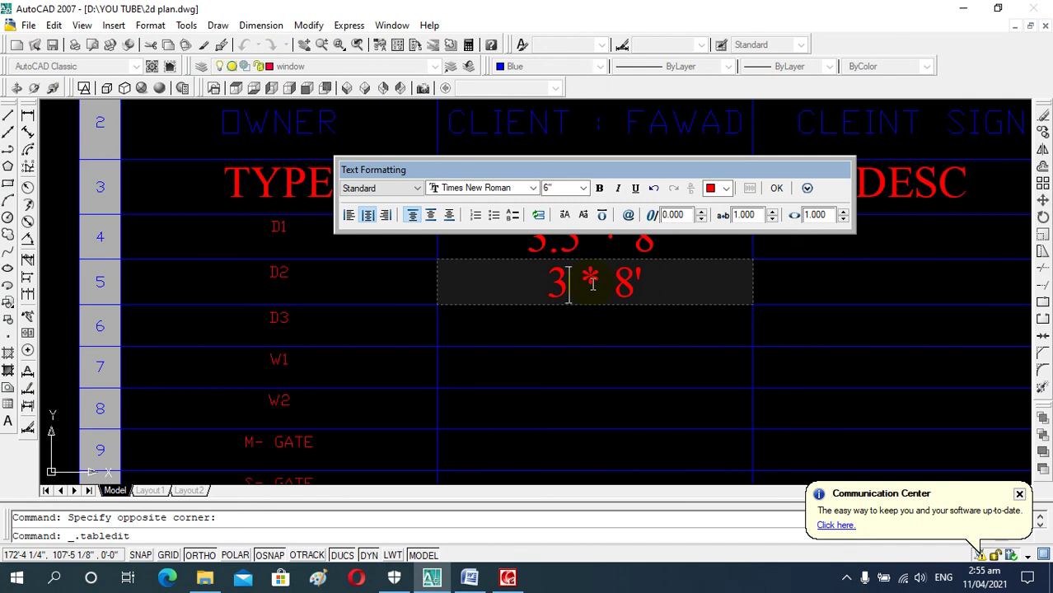
pyautogui.write("'")
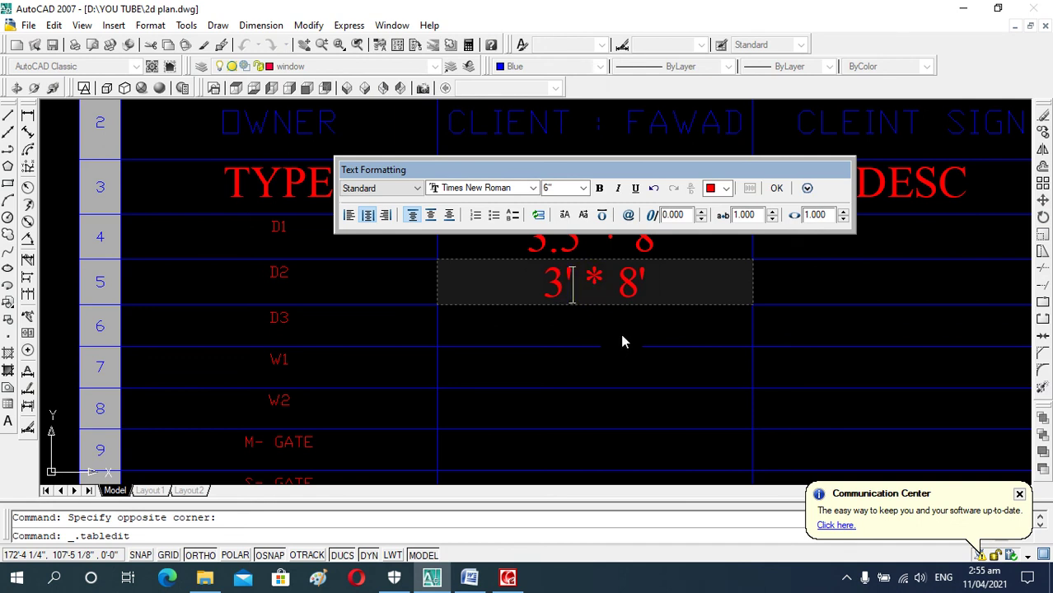
pyautogui.click(620, 334)
# Copy the D2 size 3' * 8' and paste it into the D3 SIZE cell
pyautogui.click(579, 282)
pyautogui.rightClick(579, 282)
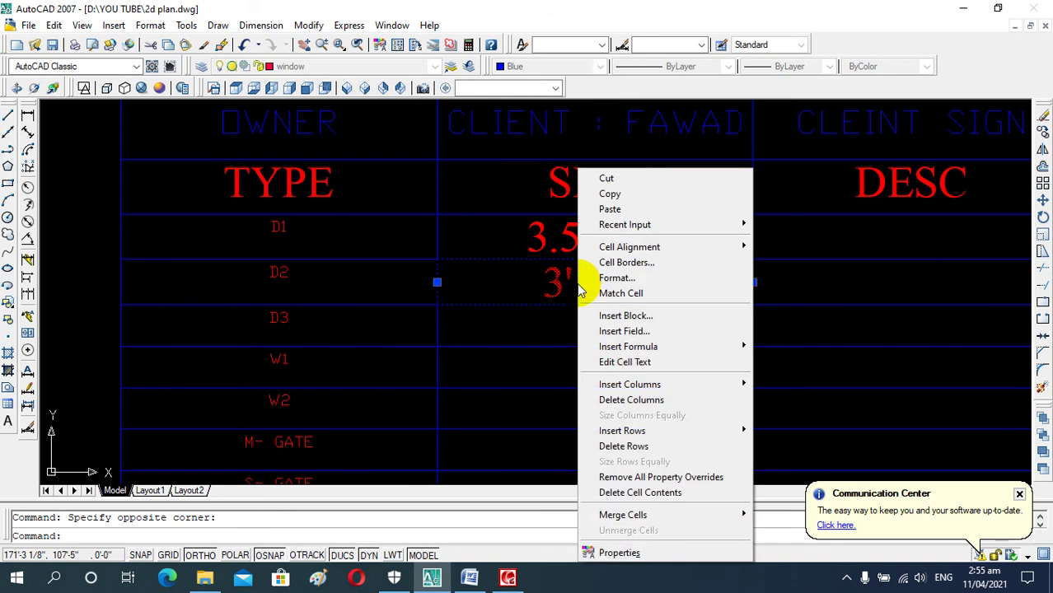
pyautogui.click(610, 193)
pyautogui.rightClick(588, 327)
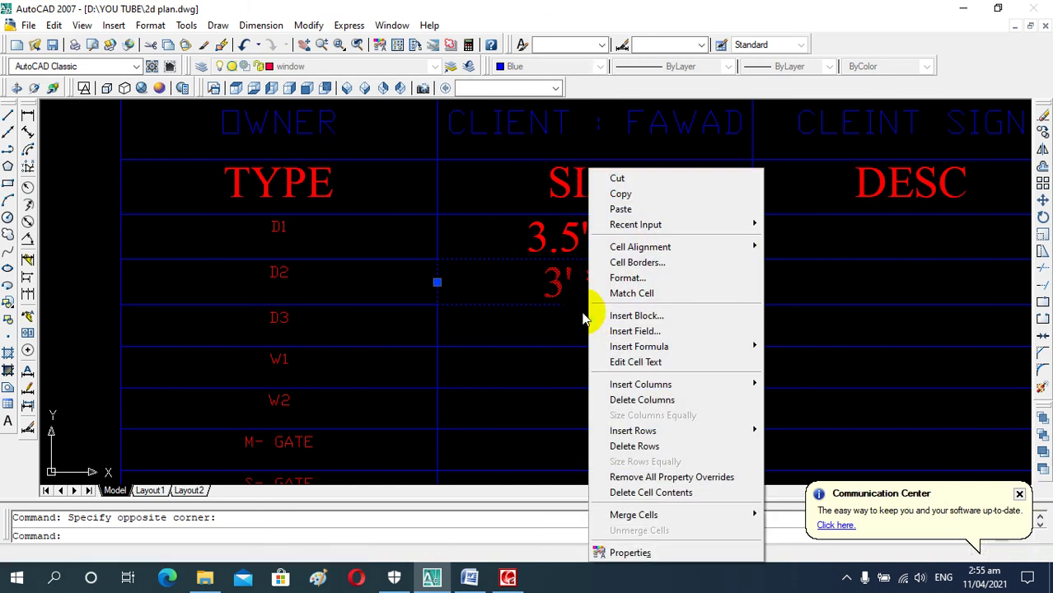
pyautogui.click(588, 327)
pyautogui.doubleClick(588, 327)
pyautogui.click(543, 329)
pyautogui.rightClick(543, 330)
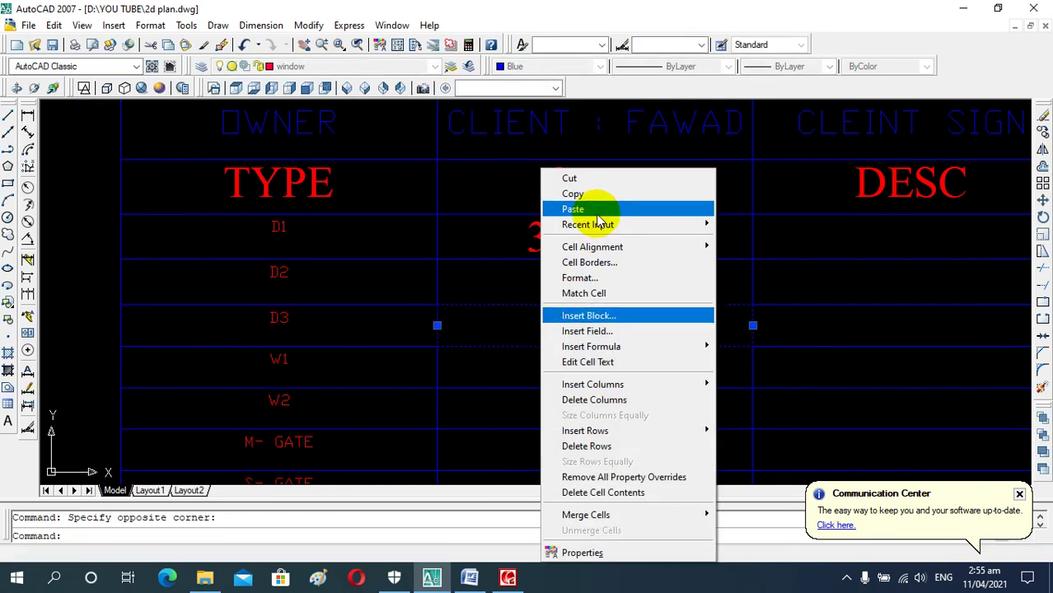
pyautogui.click(586, 209)
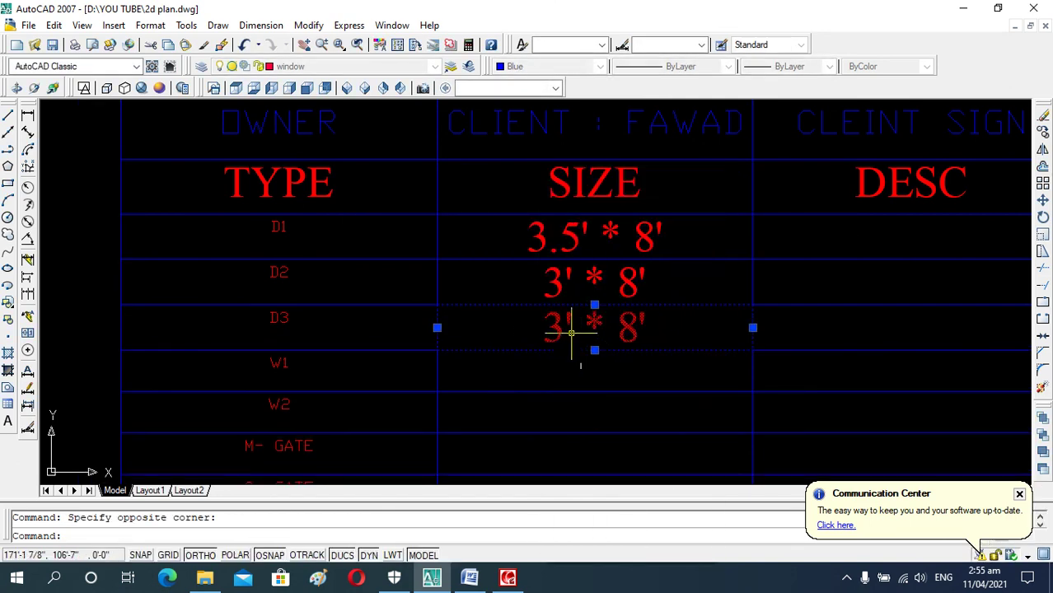
# Edit the D3 size to 2.5' * 7'
pyautogui.doubleClick(573, 329)
pyautogui.click(573, 328)
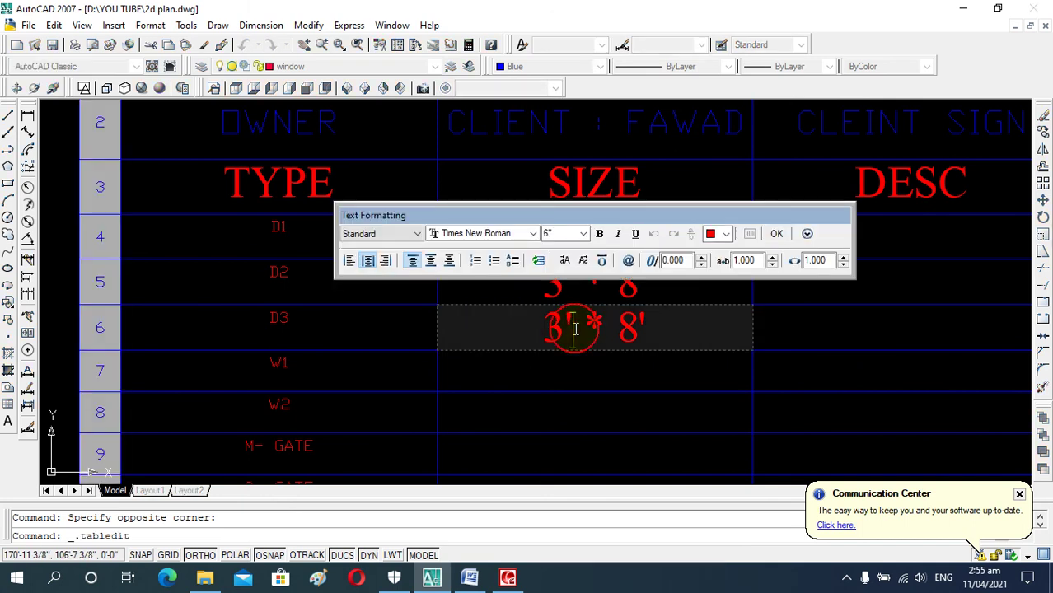
pyautogui.press('BackSpace')
pyautogui.press('BackSpace')
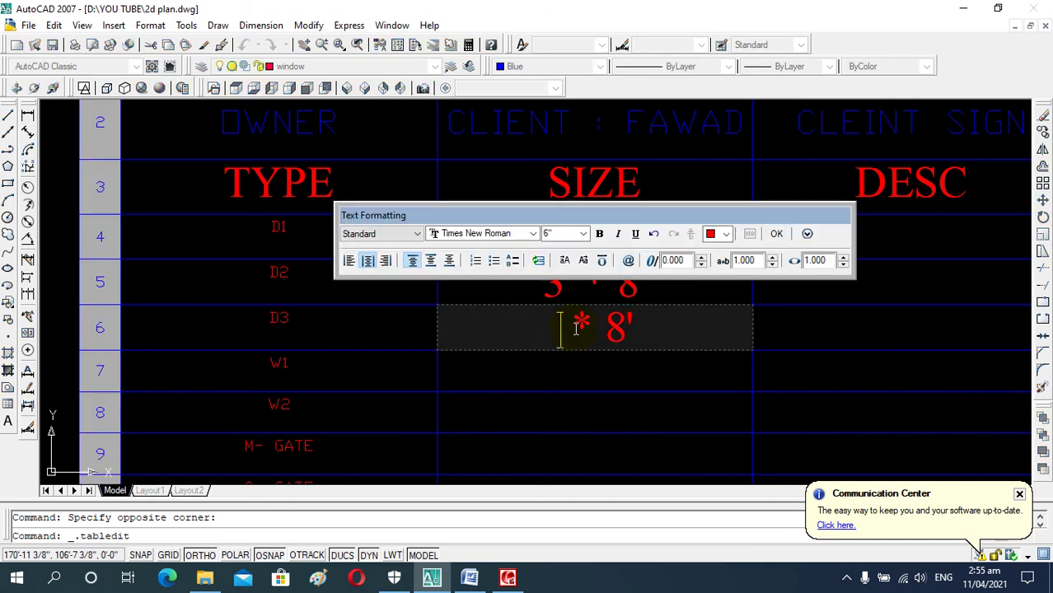
pyautogui.write("2.5'")
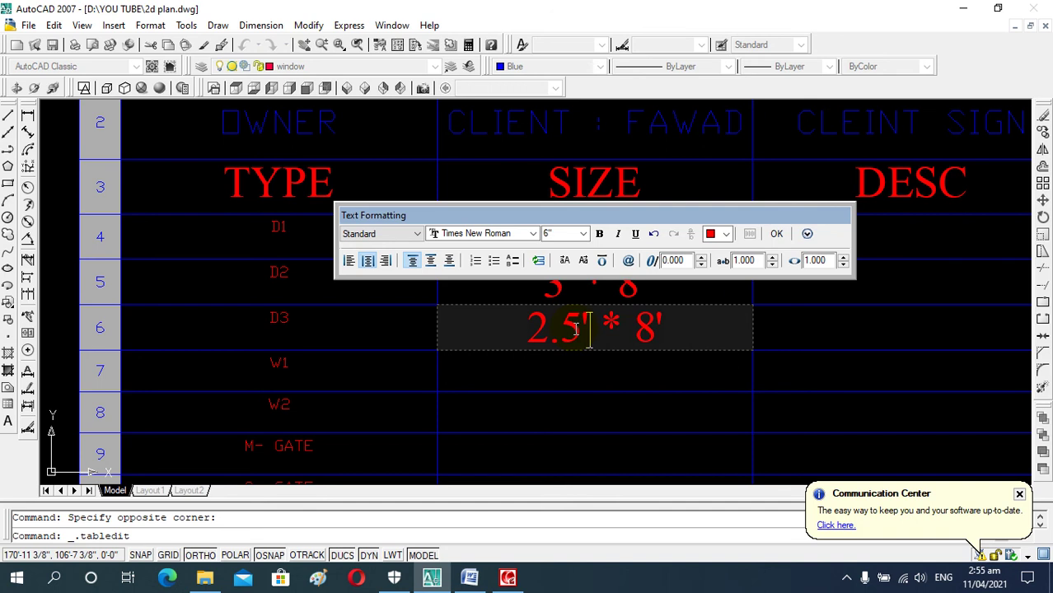
pyautogui.click(653, 331)
pyautogui.press('BackSpace')
pyautogui.write('7')
pyautogui.click(636, 383)
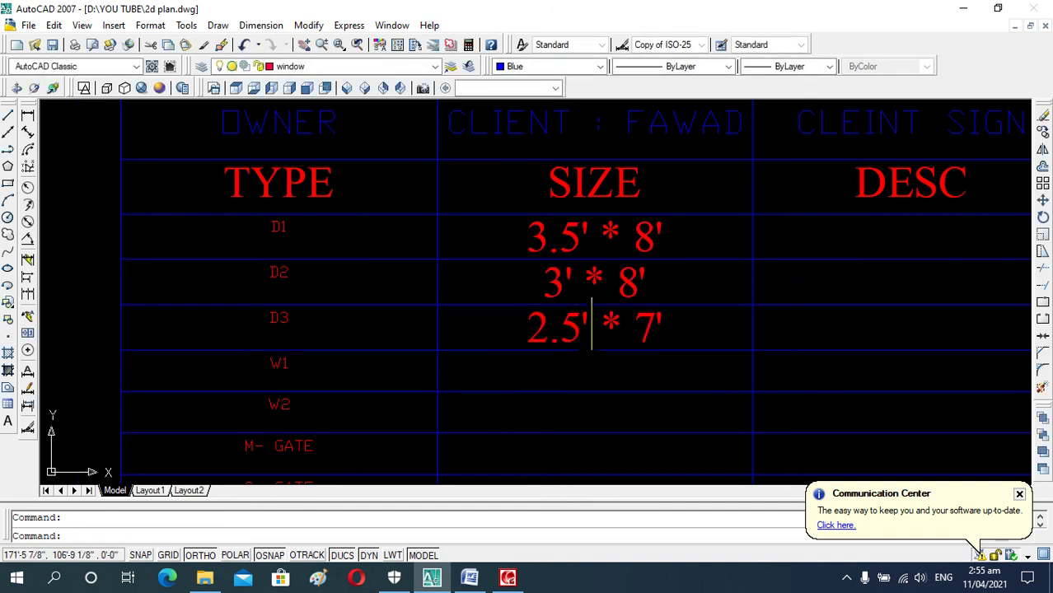
# Copy the D3 size and paste it into the W1 SIZE cell
pyautogui.scroll(-2, 595, 307)
pyautogui.scroll(2, 601, 331)
pyautogui.click(592, 333)
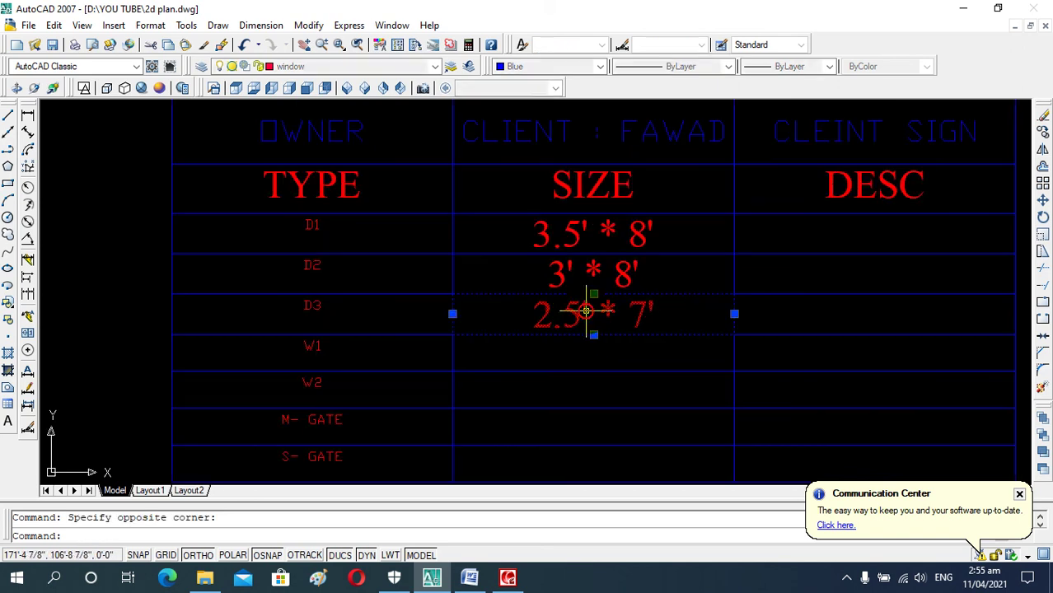
pyautogui.rightClick(579, 328)
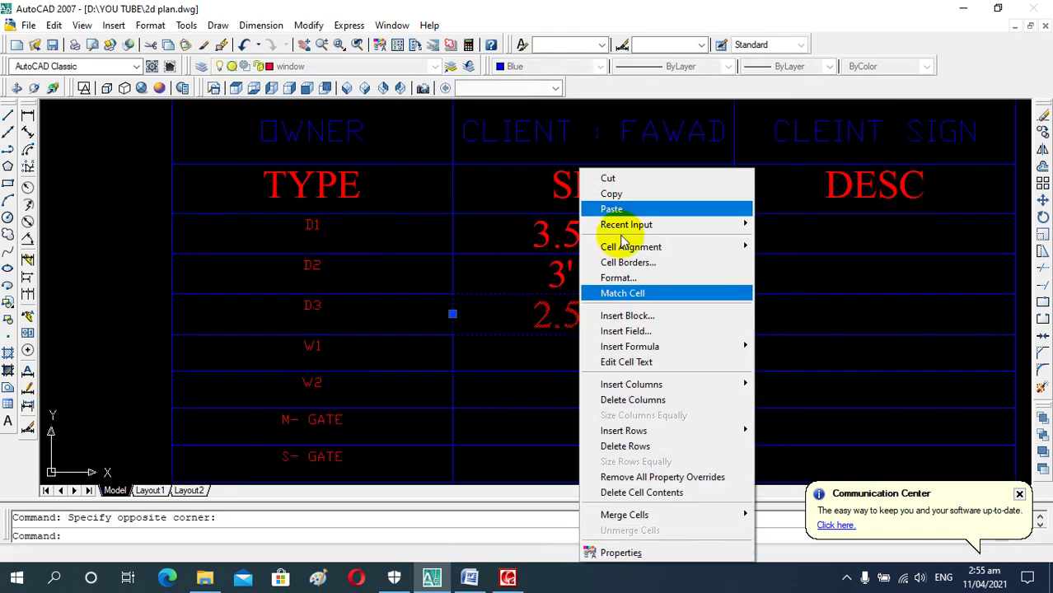
pyautogui.hotkey('ctrl', 's')
pyautogui.click(551, 354)
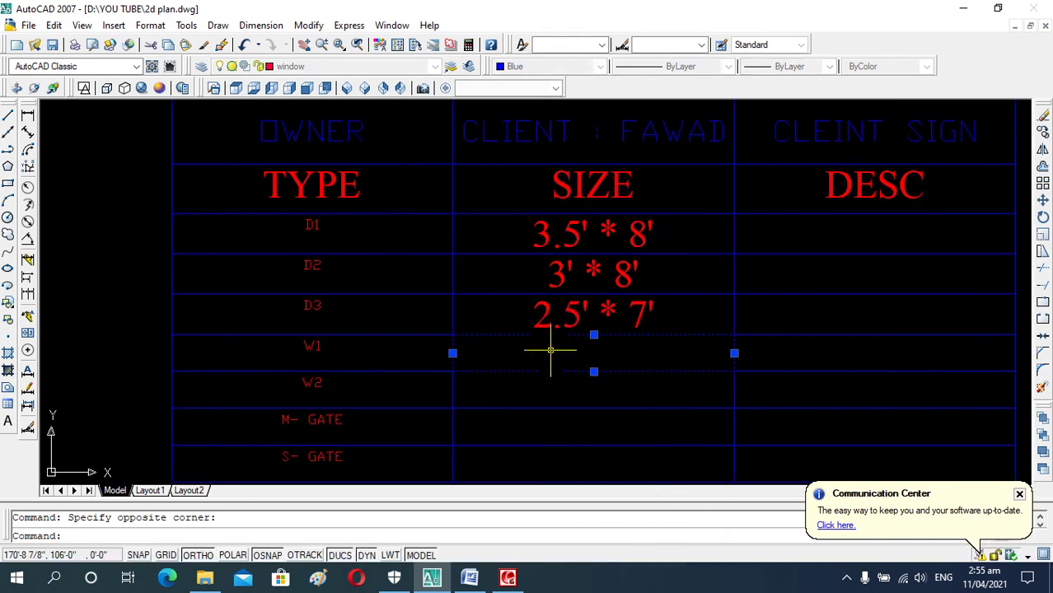
pyautogui.rightClick(550, 354)
pyautogui.click(585, 209)
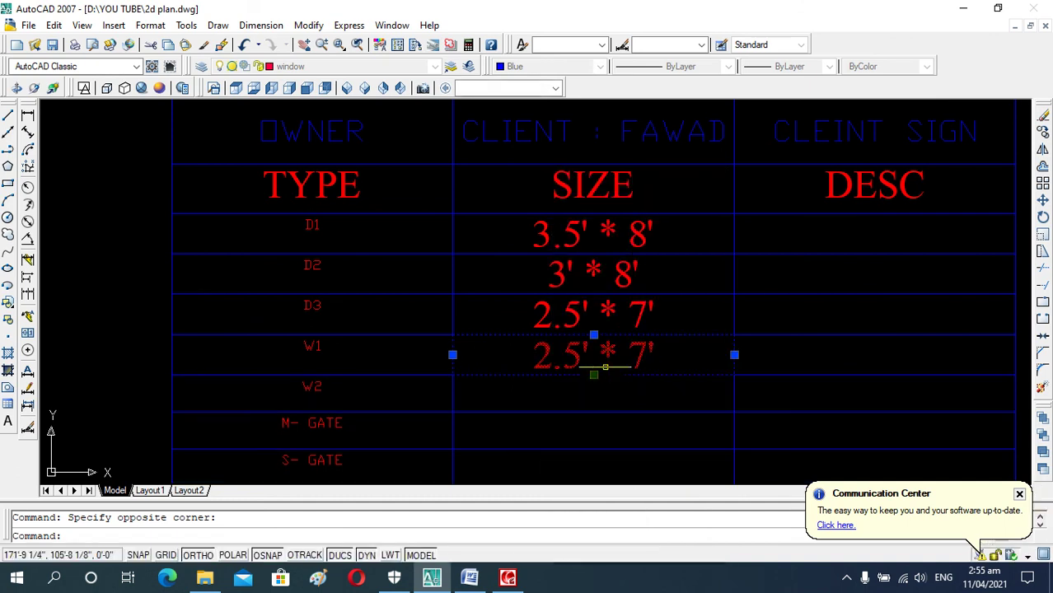
# Edit the W1 size to 6' * 6'
pyautogui.doubleClick(592, 357)
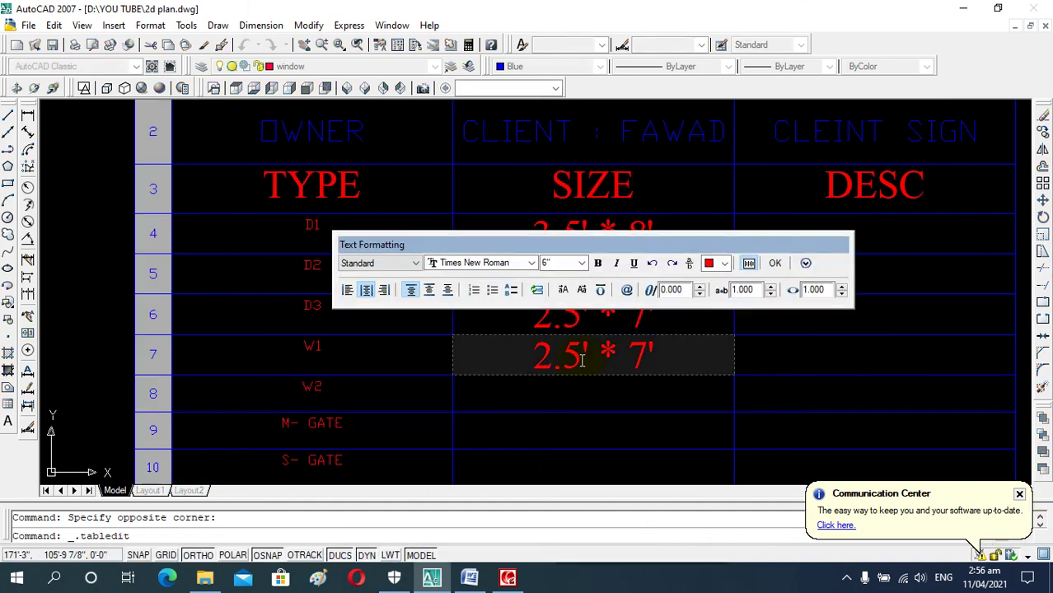
pyautogui.press('BackSpace')
pyautogui.press('BackSpace')
pyautogui.press('BackSpace')
pyautogui.press('BackSpace')
pyautogui.write("6'")
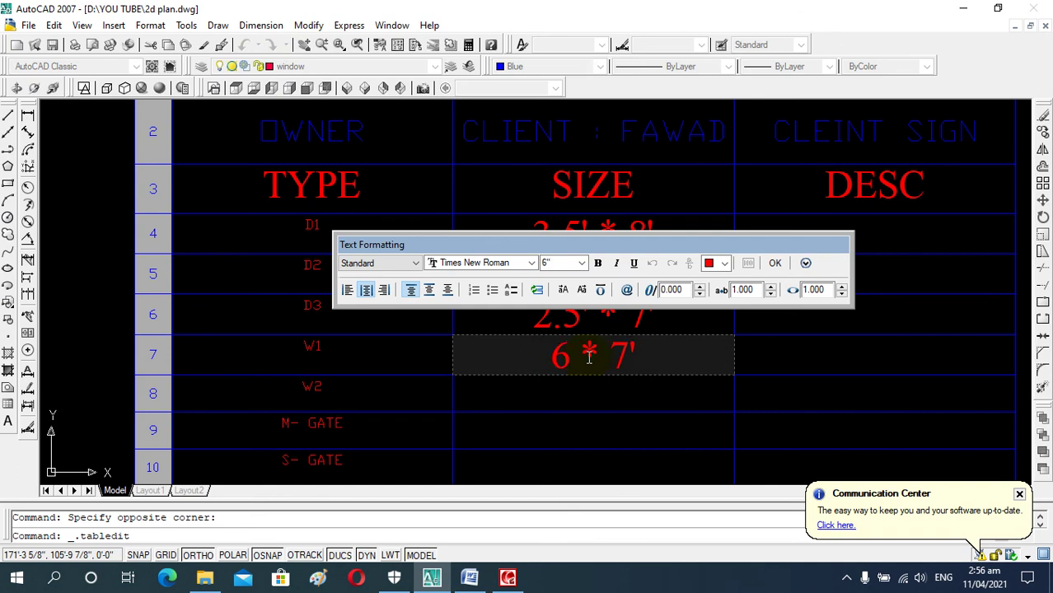
pyautogui.click(632, 352)
pyautogui.press('BackSpace')
pyautogui.press('BackSpace')
pyautogui.write("'")
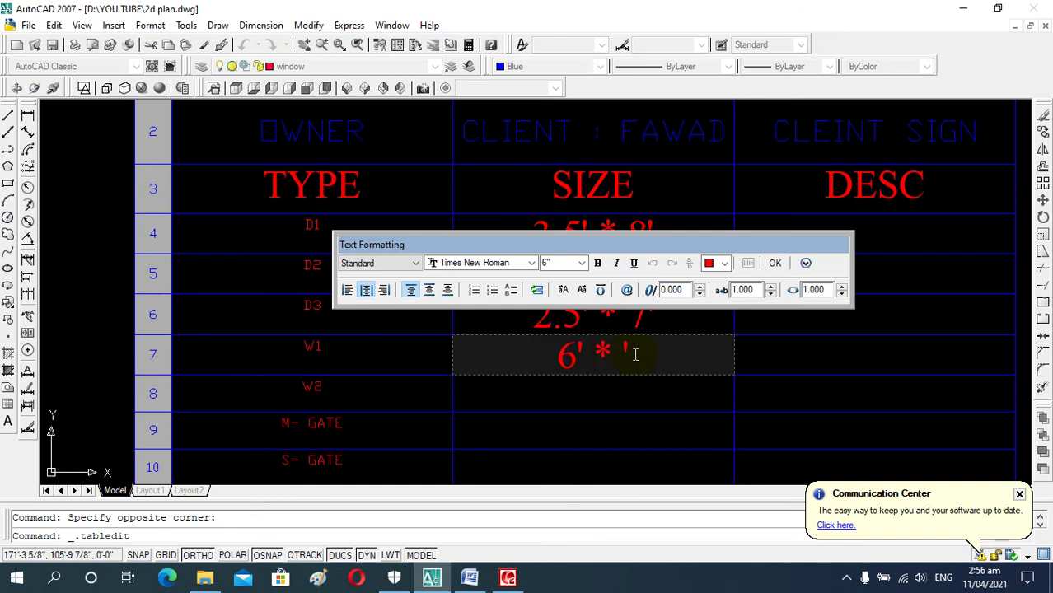
pyautogui.write("6'")
pyautogui.click(635, 392)
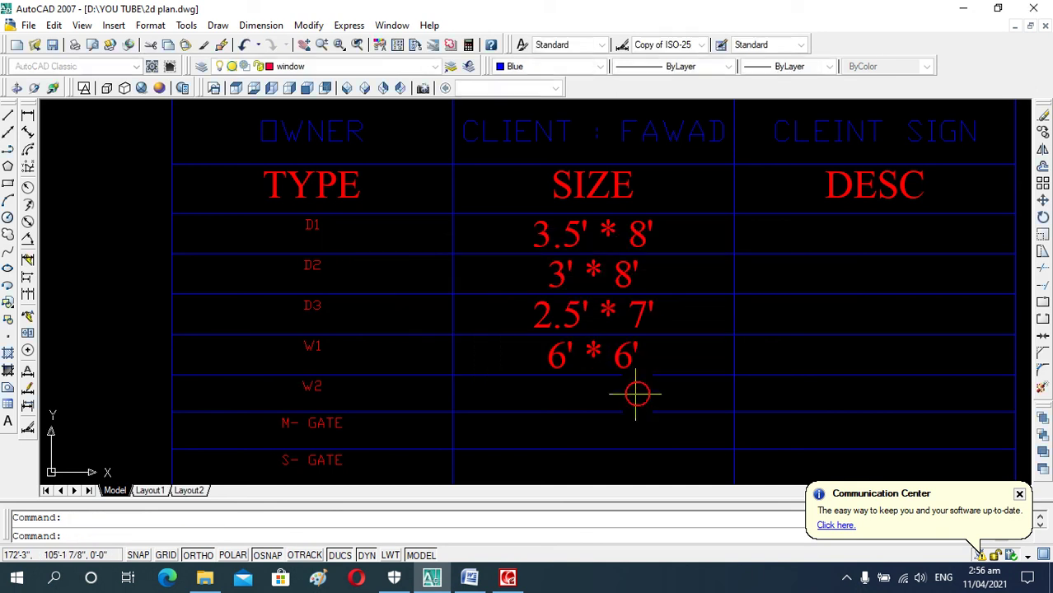
pyautogui.click(593, 361)
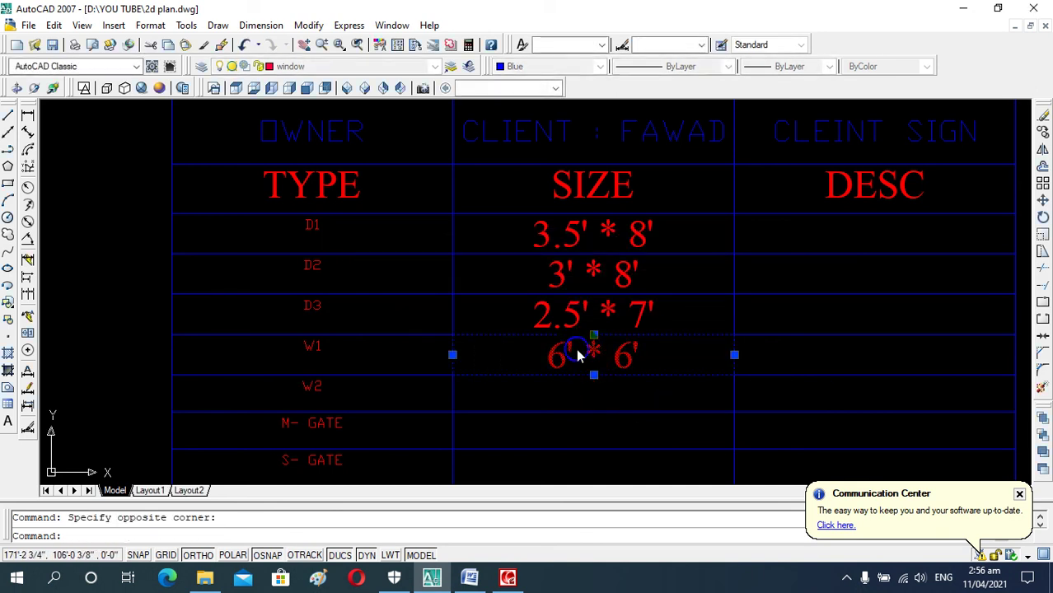
# Paste the W1 size 6' * 6' into the W2 cell and change the width to 4'
pyautogui.rightClick(583, 350)
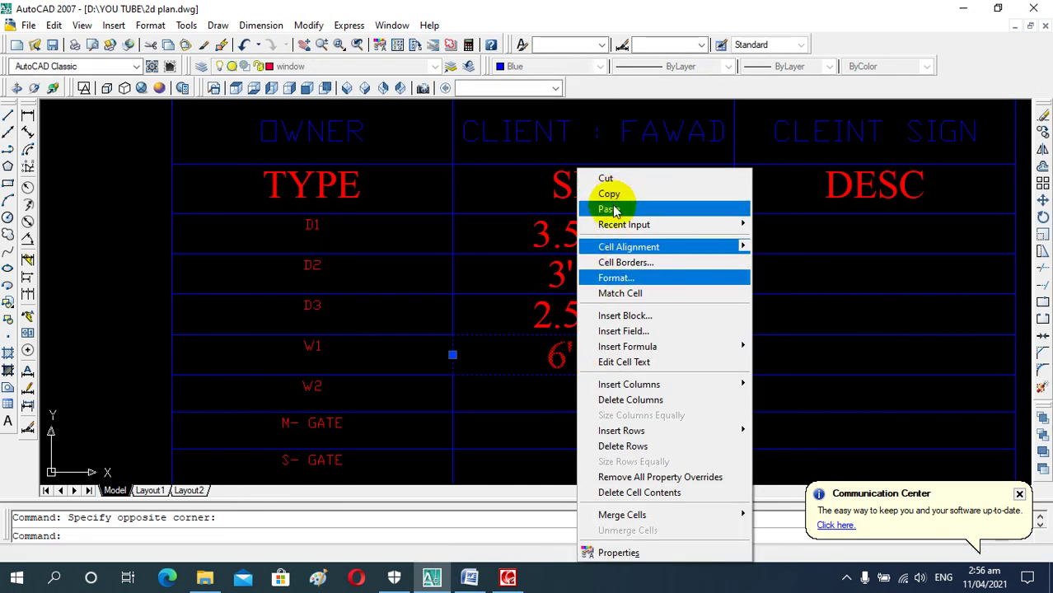
pyautogui.click(546, 393)
pyautogui.doubleClick(545, 394)
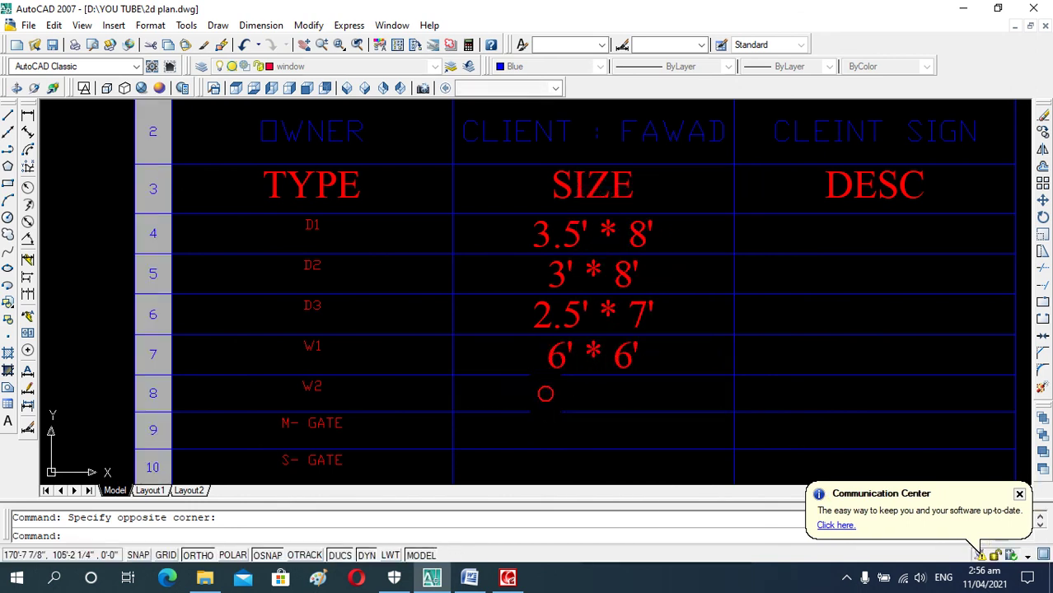
pyautogui.rightClick(579, 404)
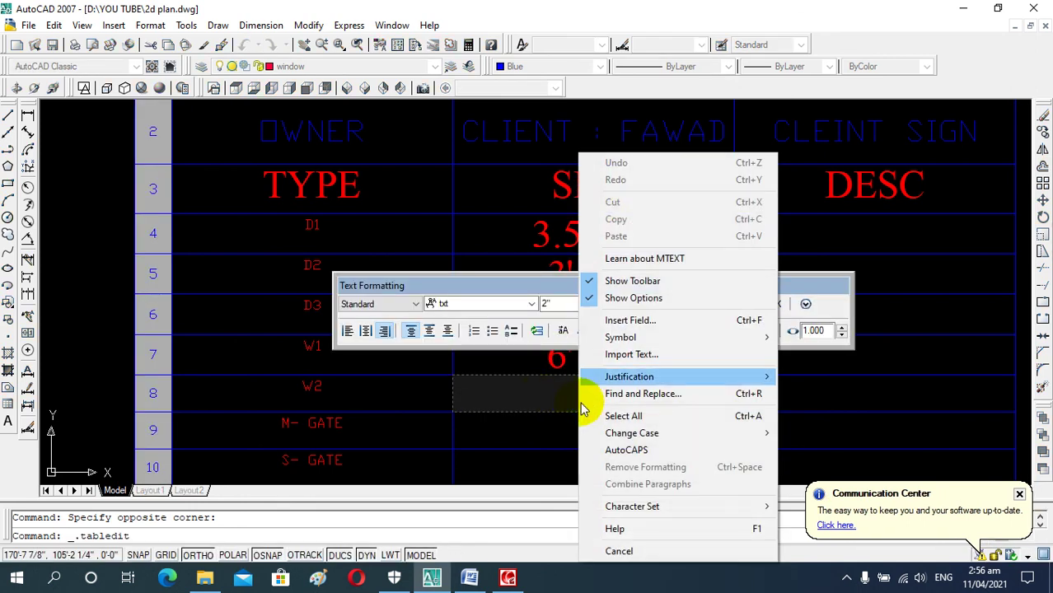
pyautogui.click(488, 452)
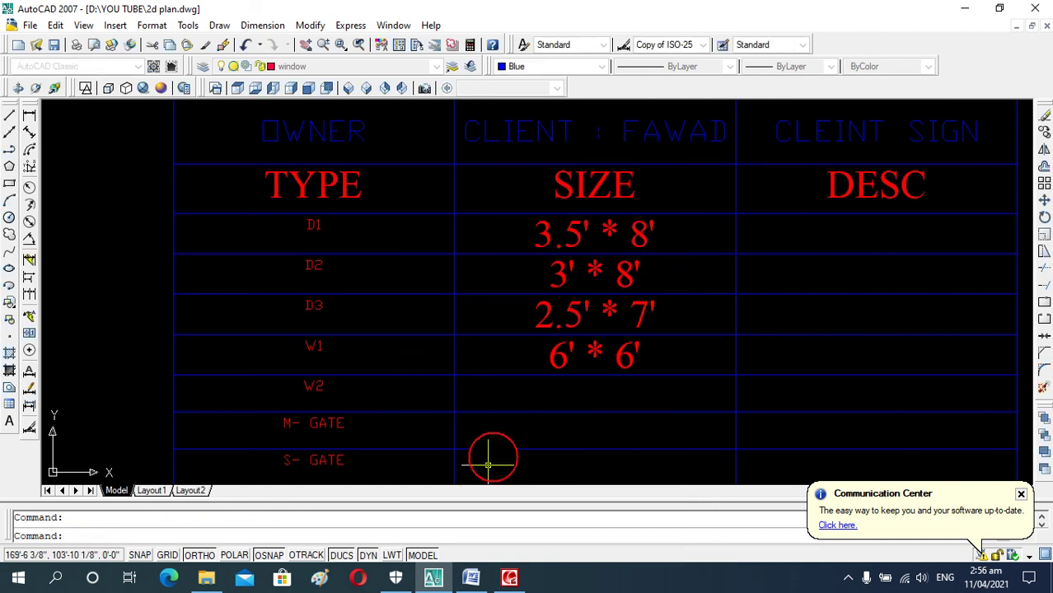
pyautogui.rightClick(517, 394)
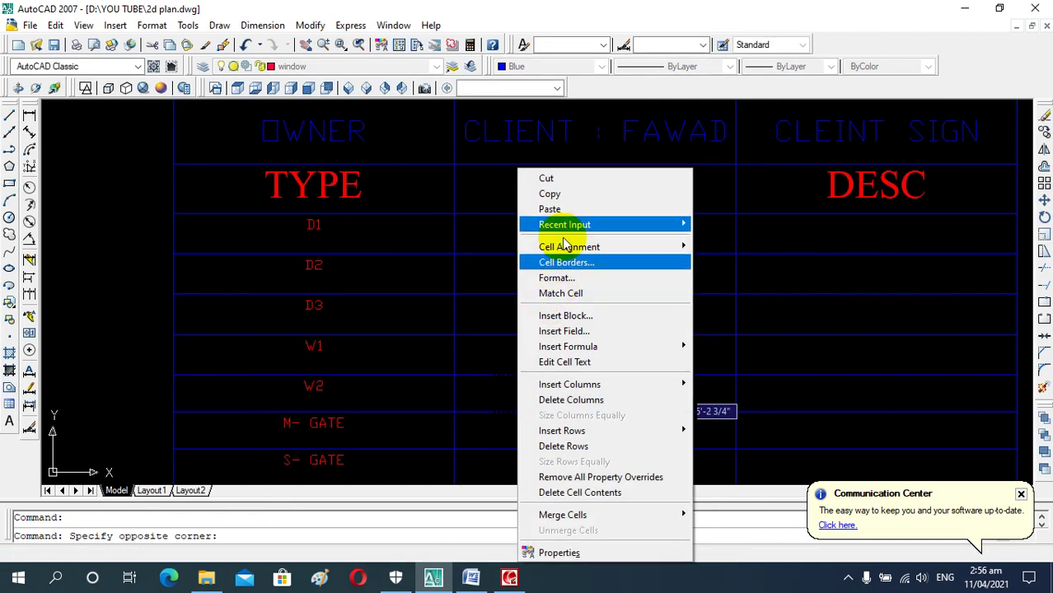
pyautogui.click(563, 209)
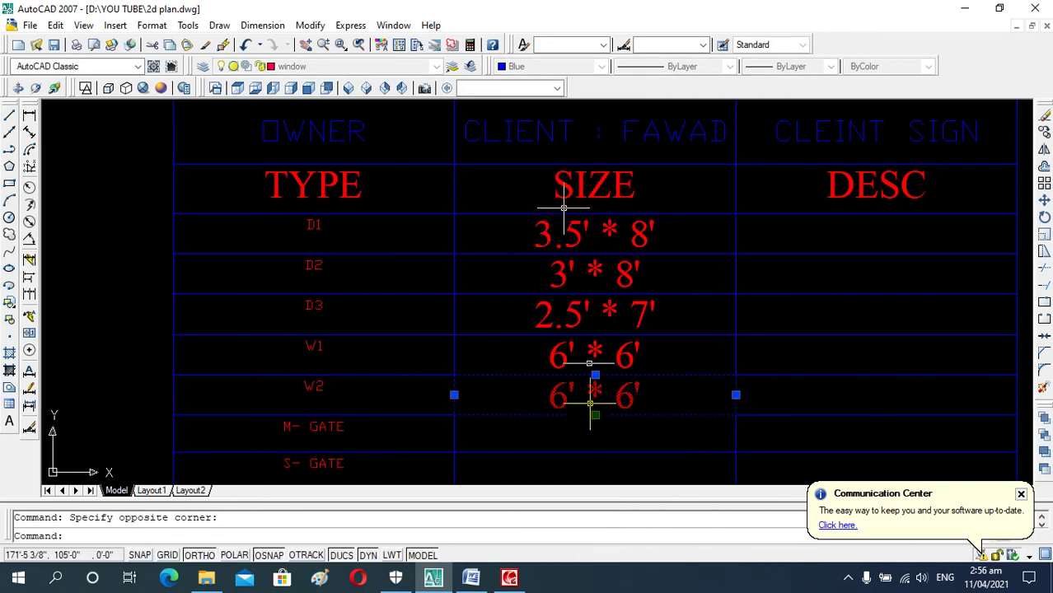
pyautogui.doubleClick(597, 394)
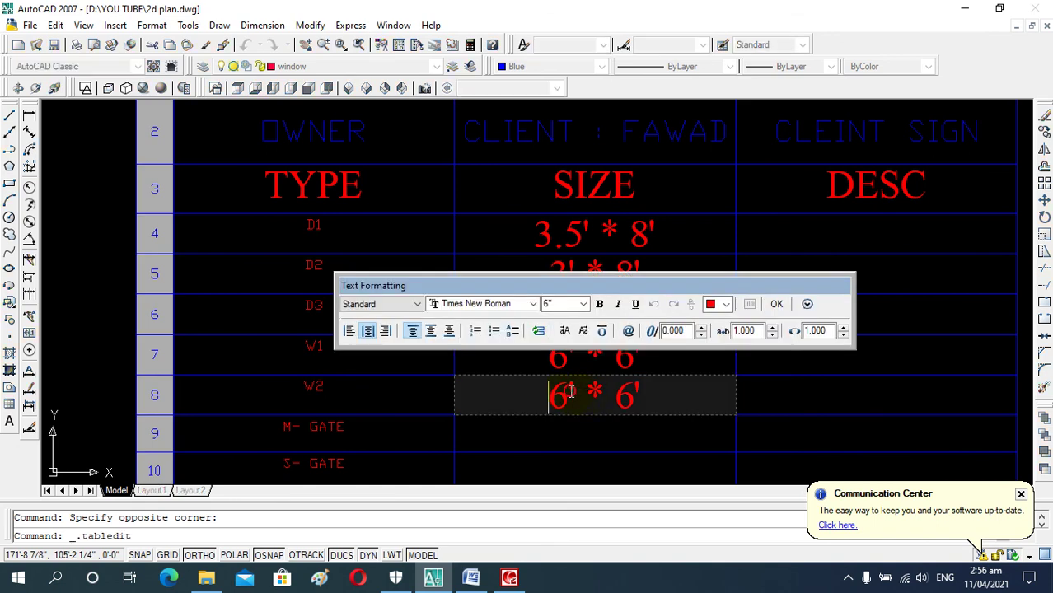
pyautogui.press('Delete')
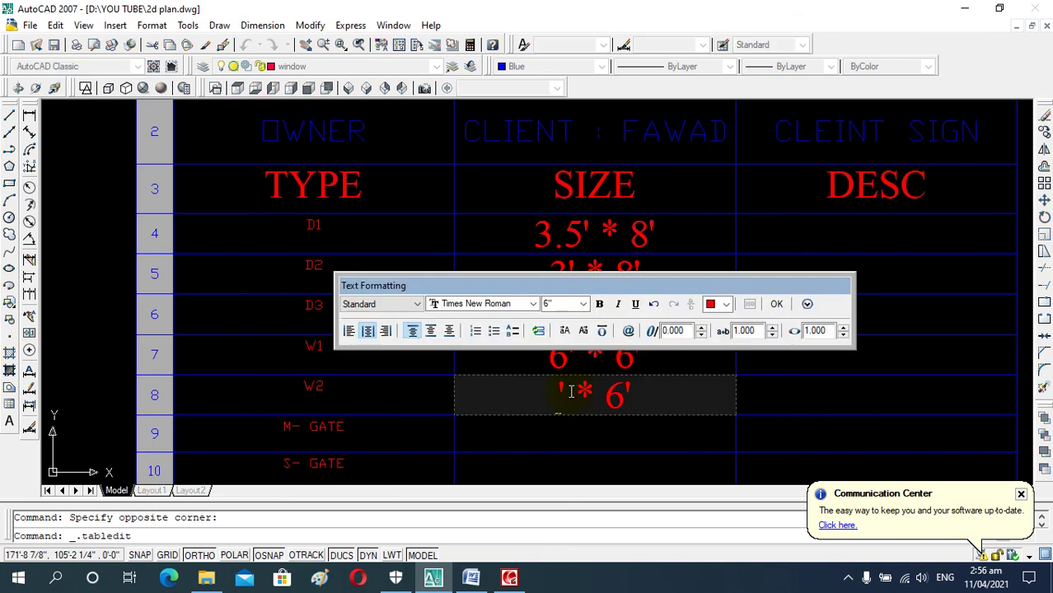
pyautogui.write('4')
pyautogui.click(616, 431)
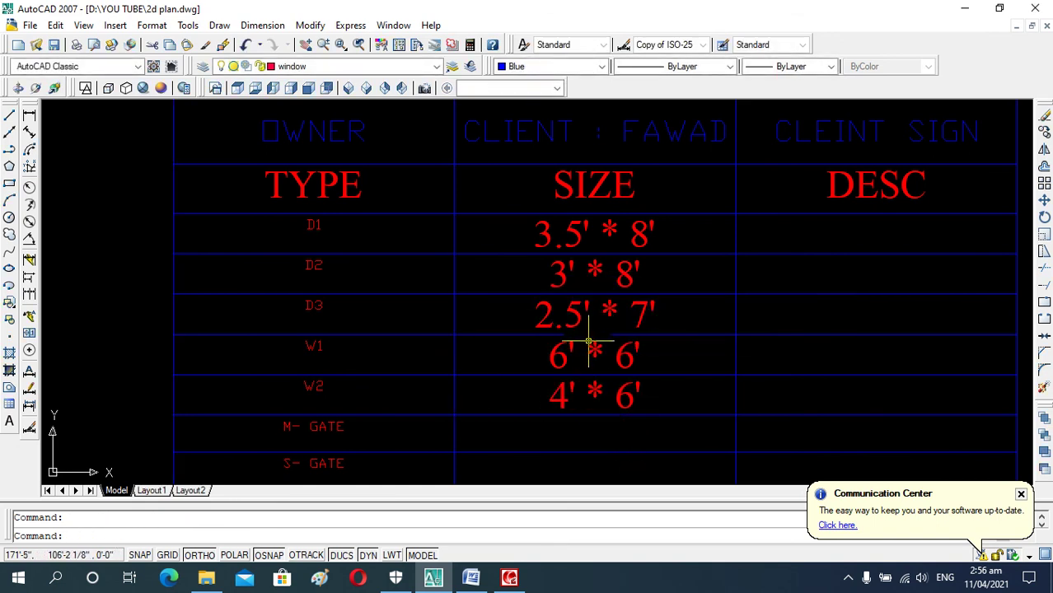
pyautogui.scroll(-2, 592, 346)
# Copy the W2 size 4' * 6' into the M- GATE SIZE cell
pyautogui.scroll(-1, 599, 400)
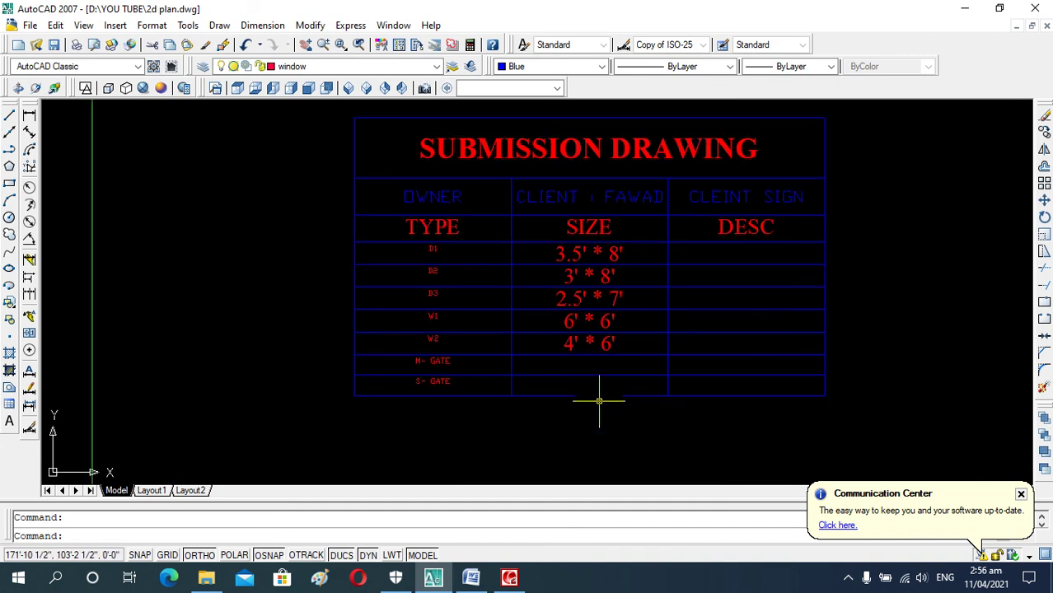
pyautogui.scroll(3, 564, 377)
pyautogui.scroll(-2, 595, 369)
pyautogui.click(593, 365)
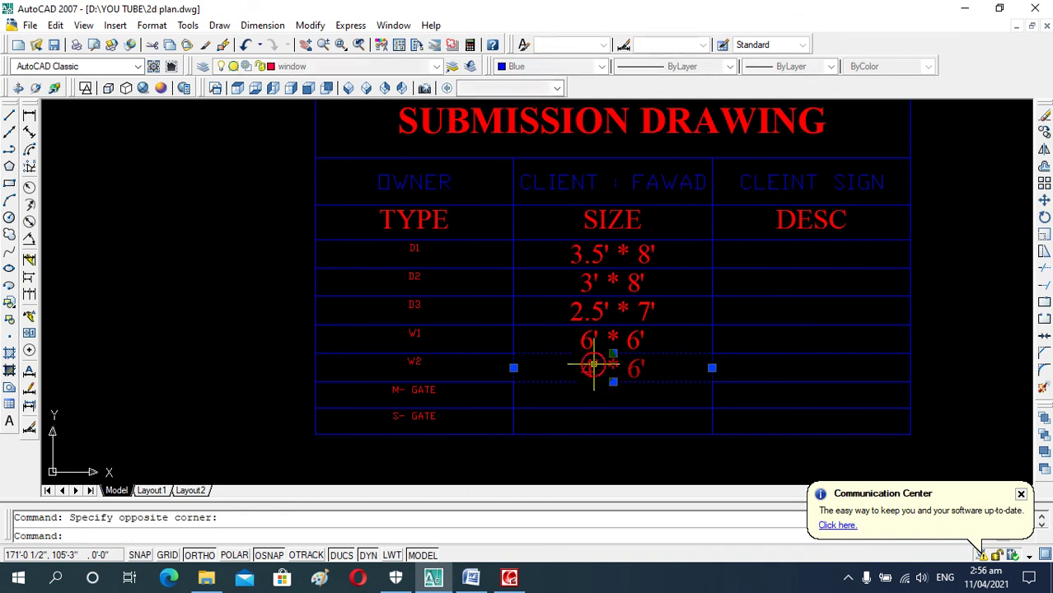
pyautogui.rightClick(594, 369)
pyautogui.click(642, 193)
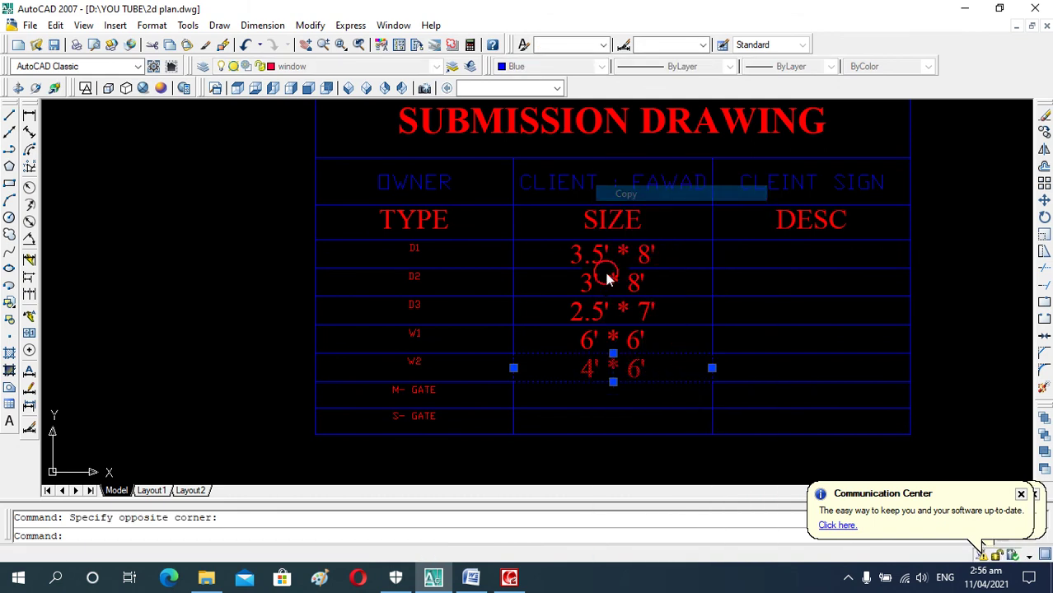
pyautogui.click(559, 395)
pyautogui.rightClick(560, 395)
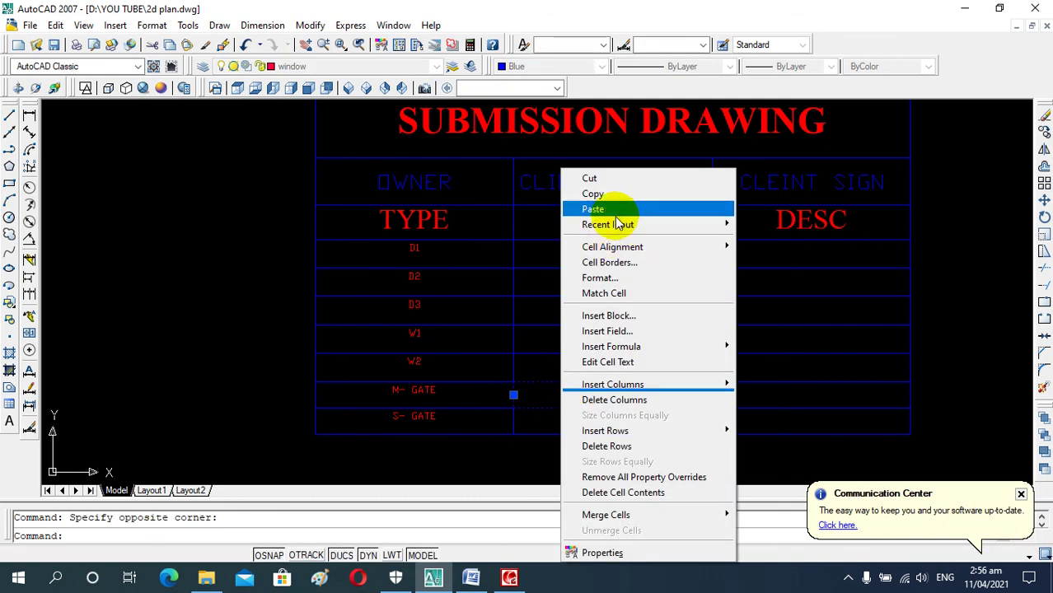
pyautogui.click(614, 210)
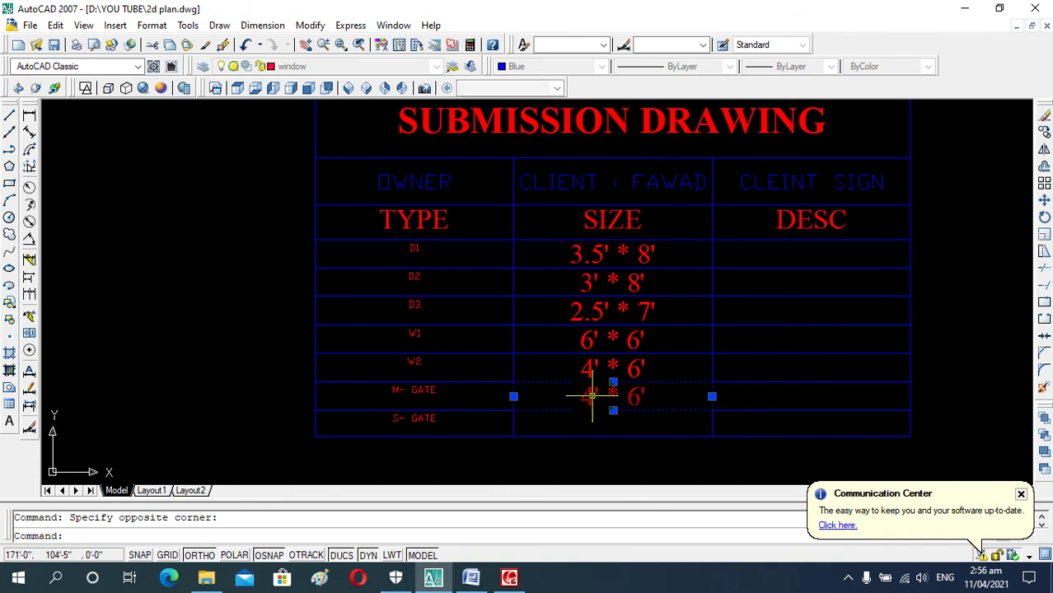
# Edit the M- GATE size to 10' * 9'
pyautogui.doubleClick(591, 396)
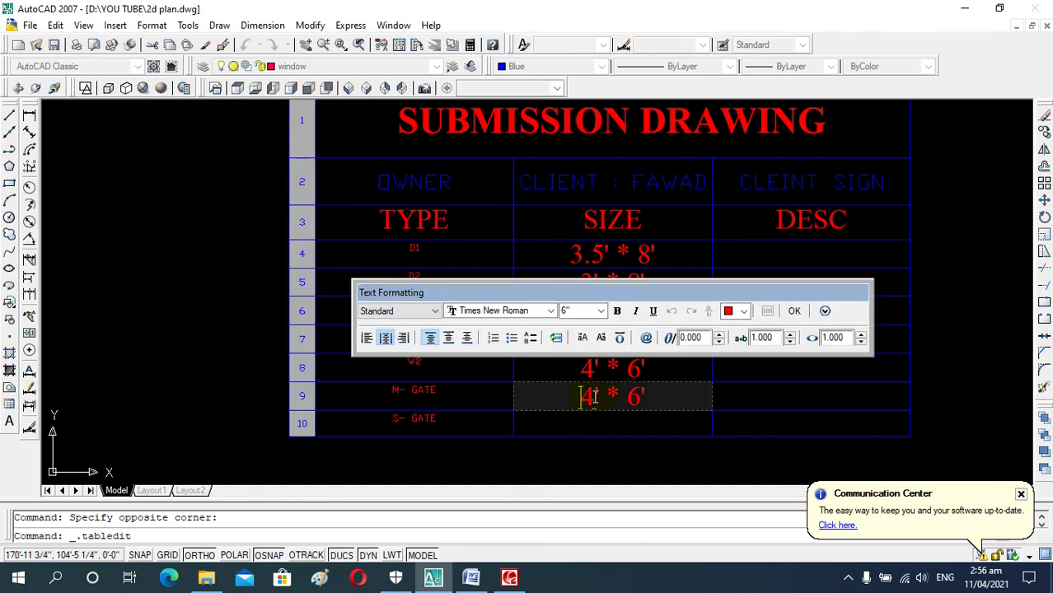
pyautogui.press('Delete')
pyautogui.write('10')
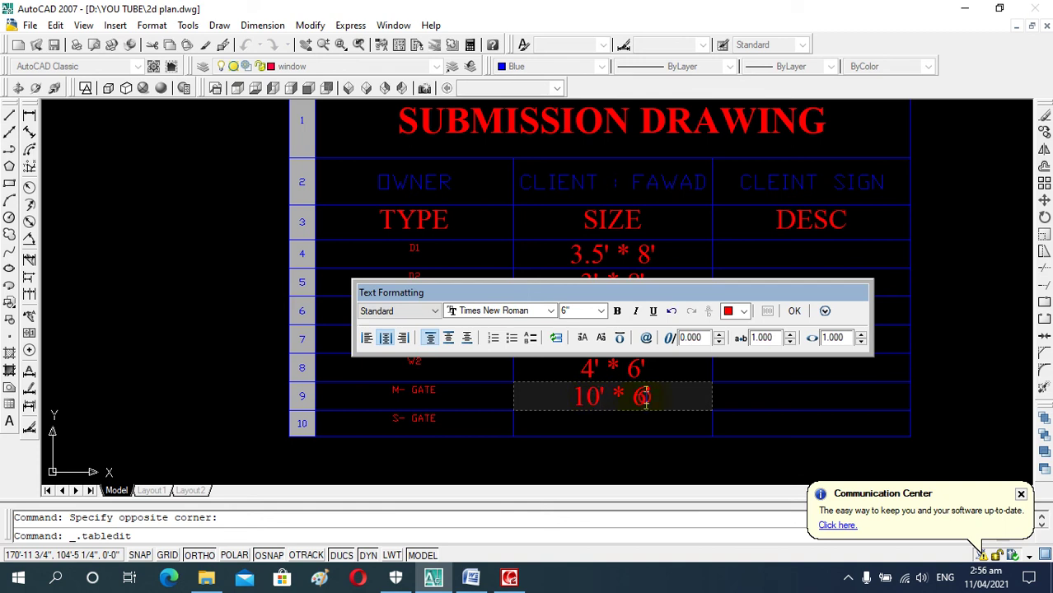
pyautogui.press('BackSpace')
pyautogui.press('BackSpace')
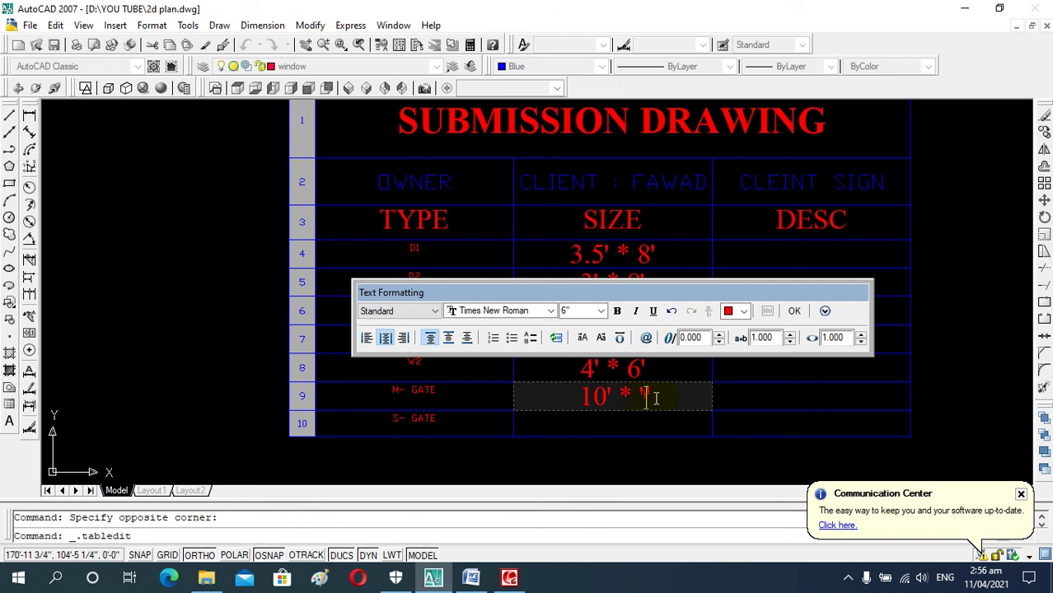
pyautogui.press('BackSpace')
pyautogui.press('BackSpace')
pyautogui.write("9'")
pyautogui.click(649, 424)
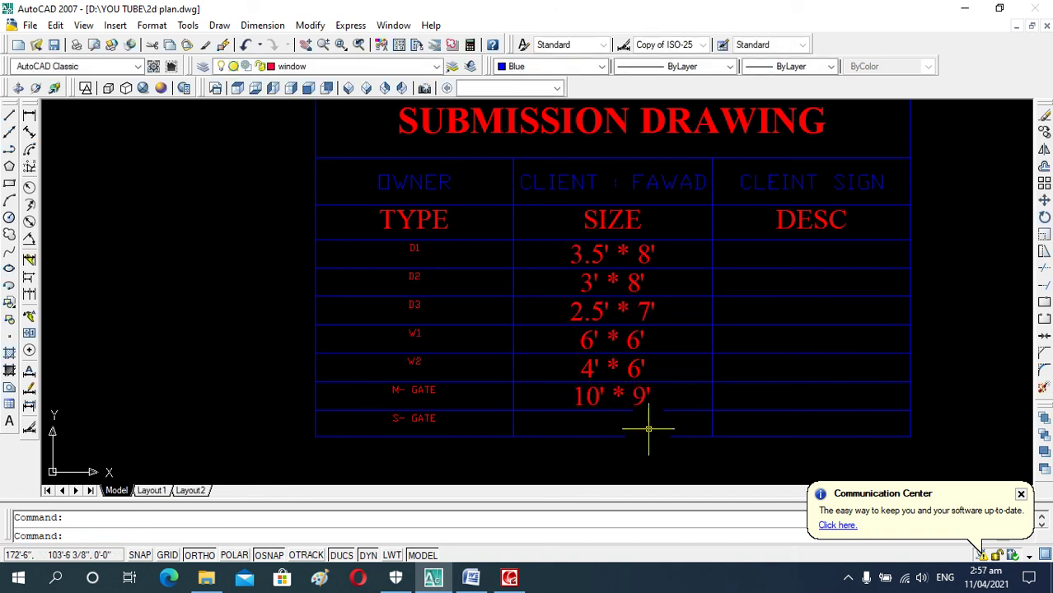
# Paste the M- GATE size 10' * 9' into the S- GATE cell and change the width to 3'
pyautogui.click(593, 396)
pyautogui.rightClick(593, 395)
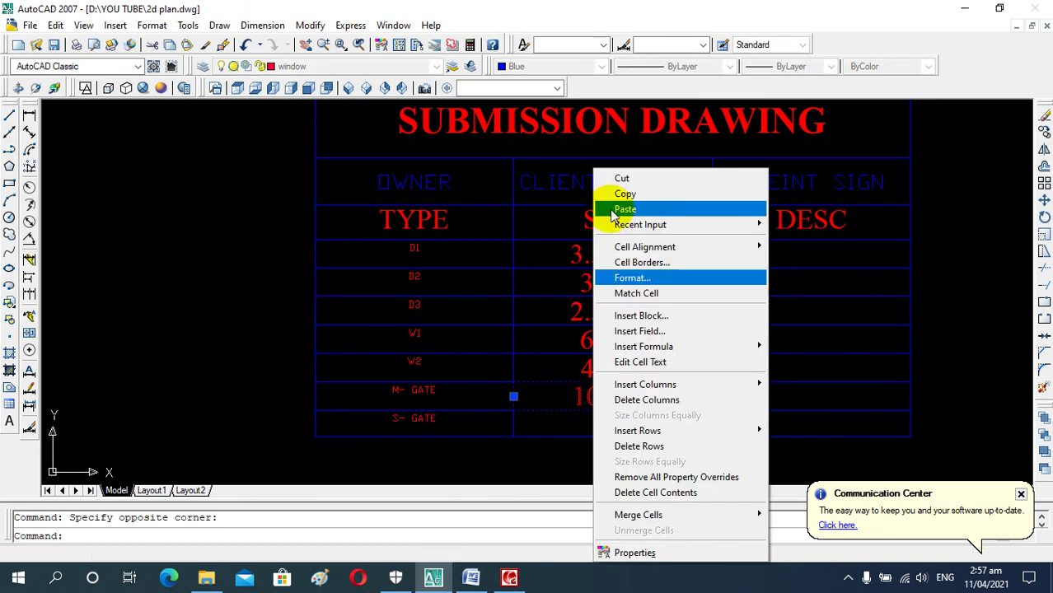
pyautogui.click(615, 199)
pyautogui.click(577, 424)
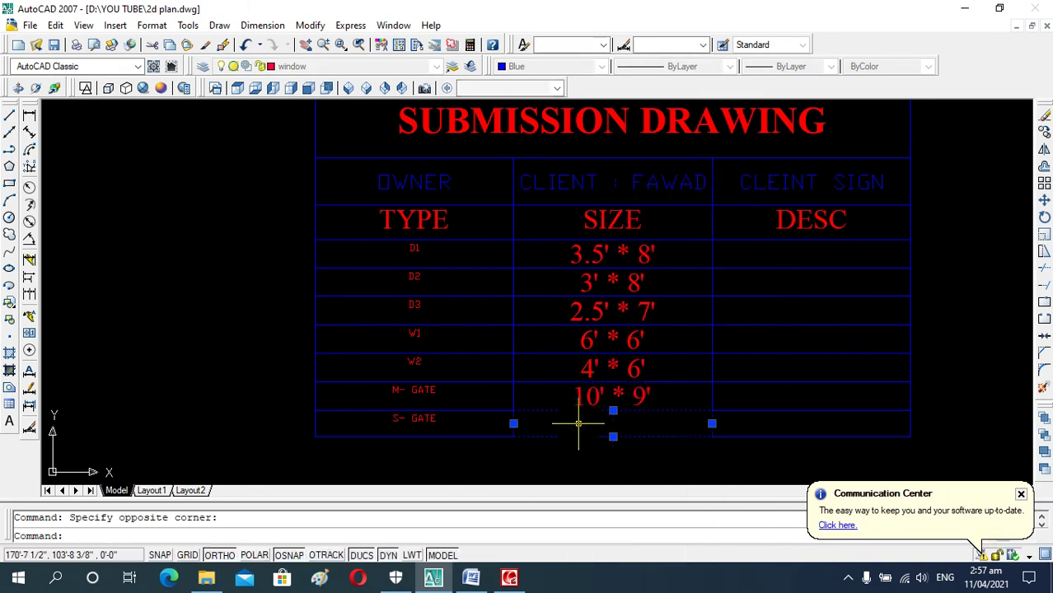
pyautogui.rightClick(576, 425)
pyautogui.click(608, 70)
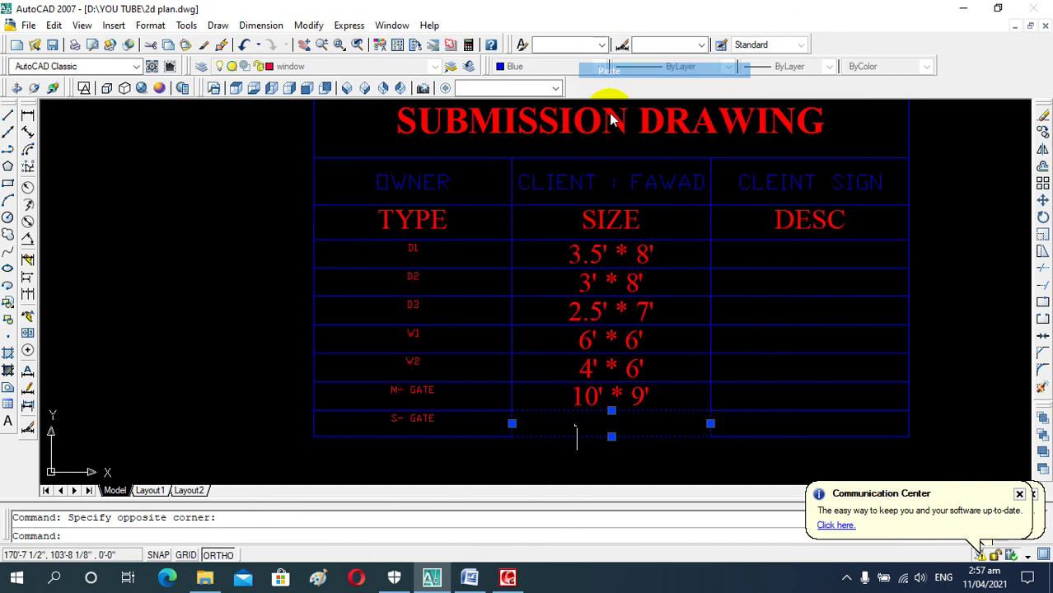
pyautogui.doubleClick(600, 426)
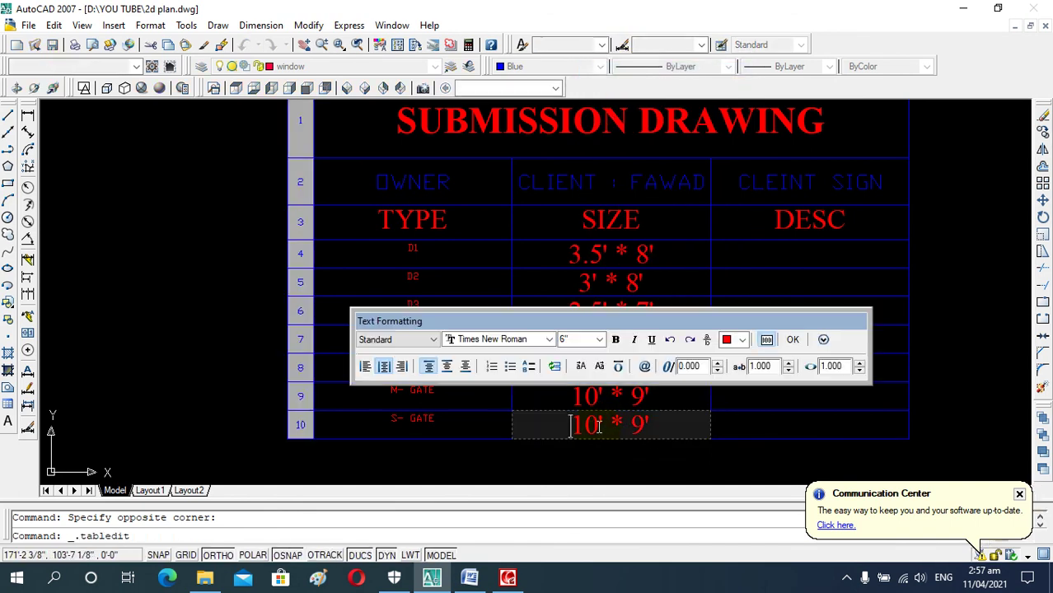
pyautogui.click(596, 429)
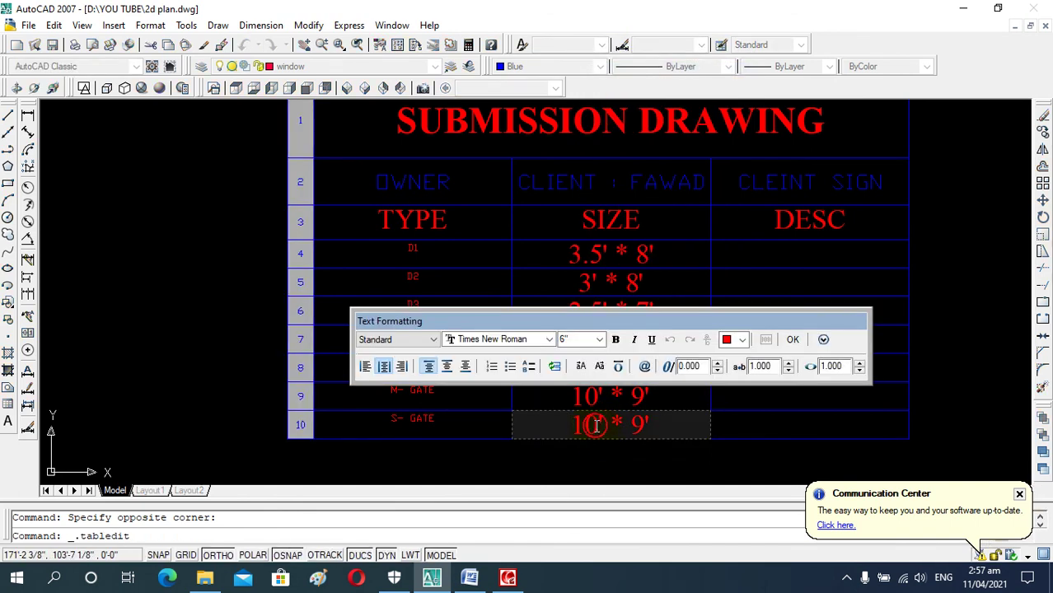
pyautogui.press('BackSpace')
pyautogui.write('3')
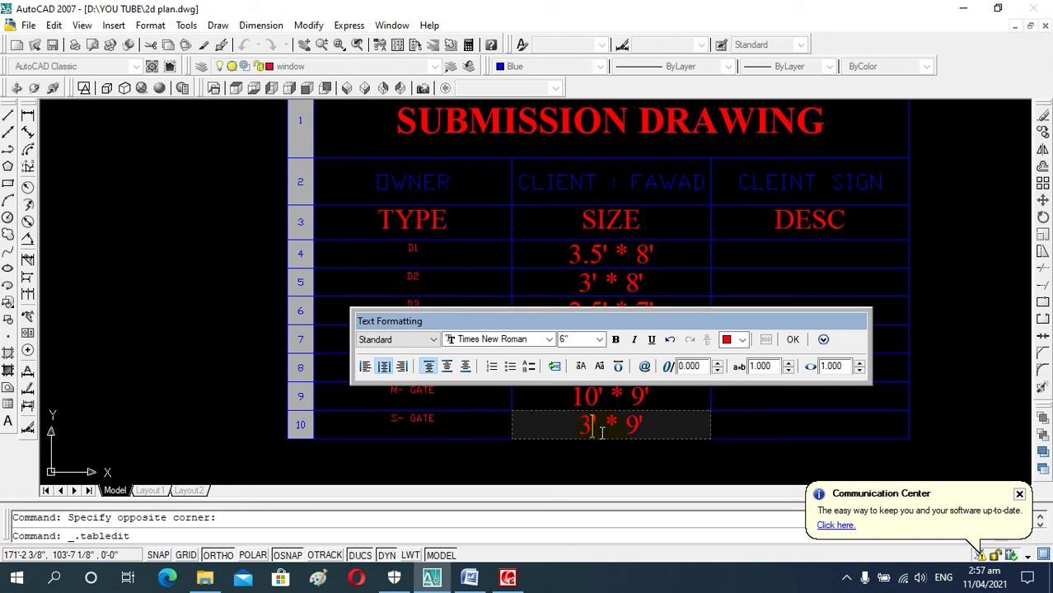
pyautogui.click(752, 416)
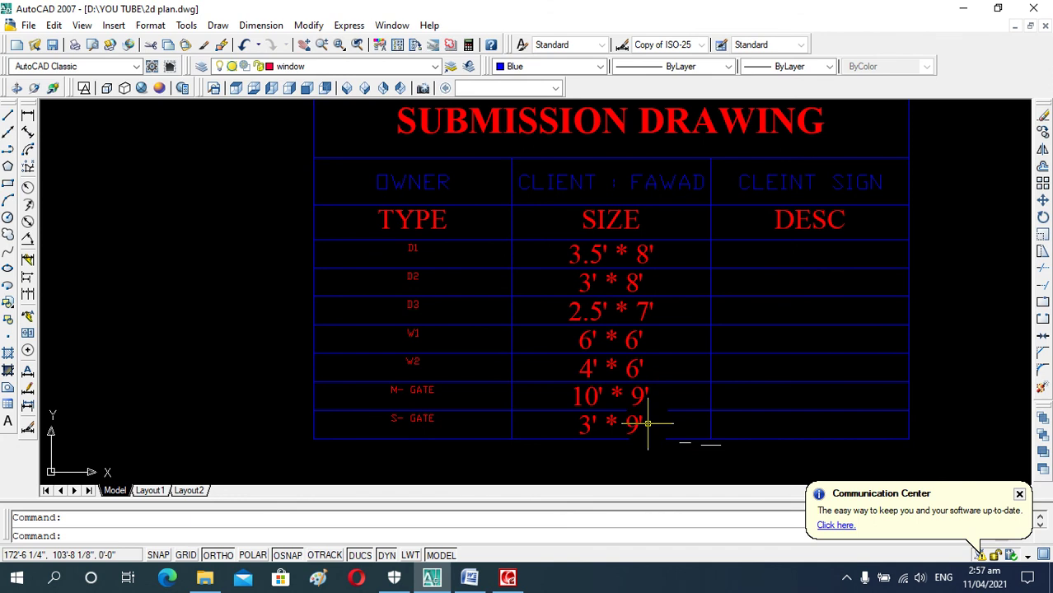
pyautogui.scroll(2, 626, 329)
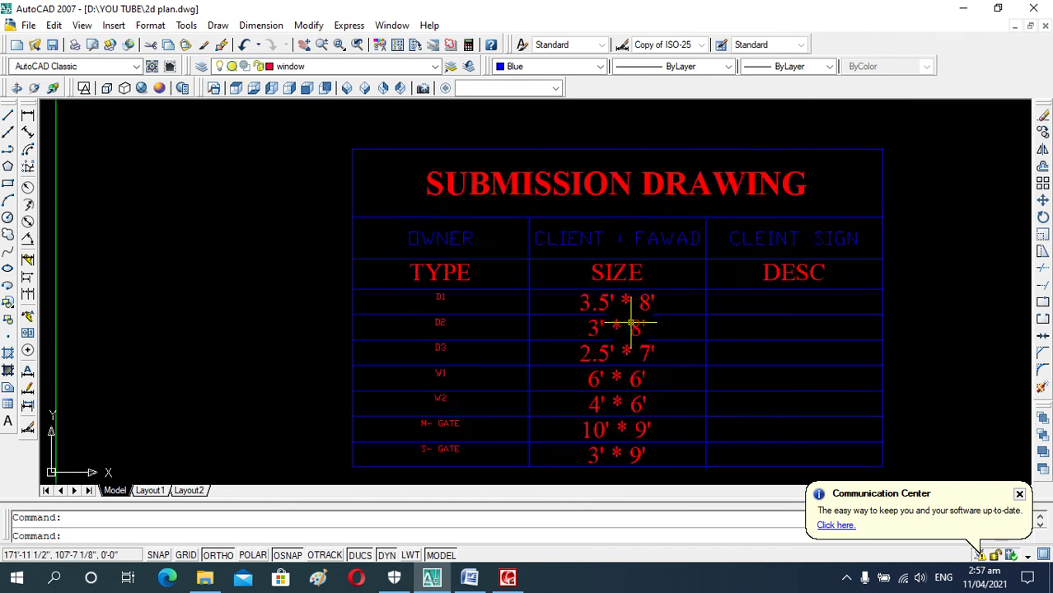
pyautogui.scroll(-2, 519, 230)
pyautogui.scroll(-2, 529, 223)
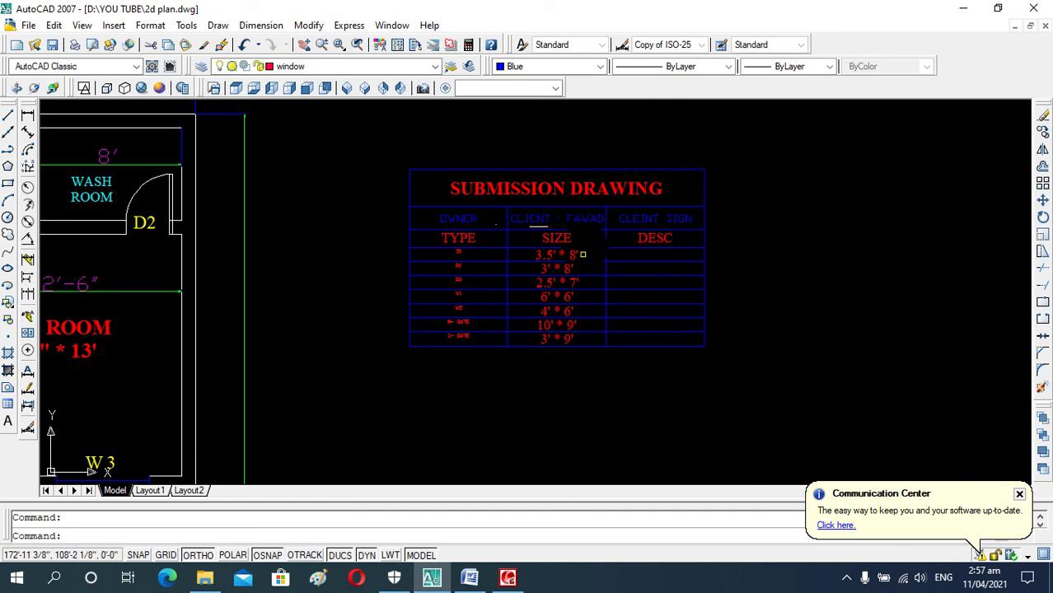
pyautogui.scroll(5, 569, 321)
pyautogui.scroll(-2, 533, 258)
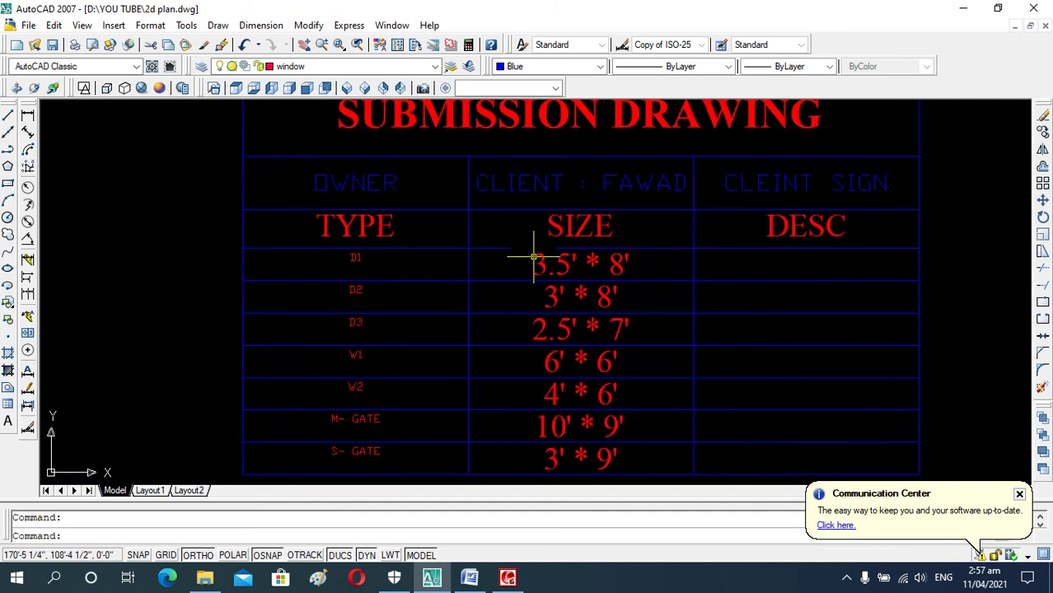
pyautogui.scroll(-2, 533, 258)
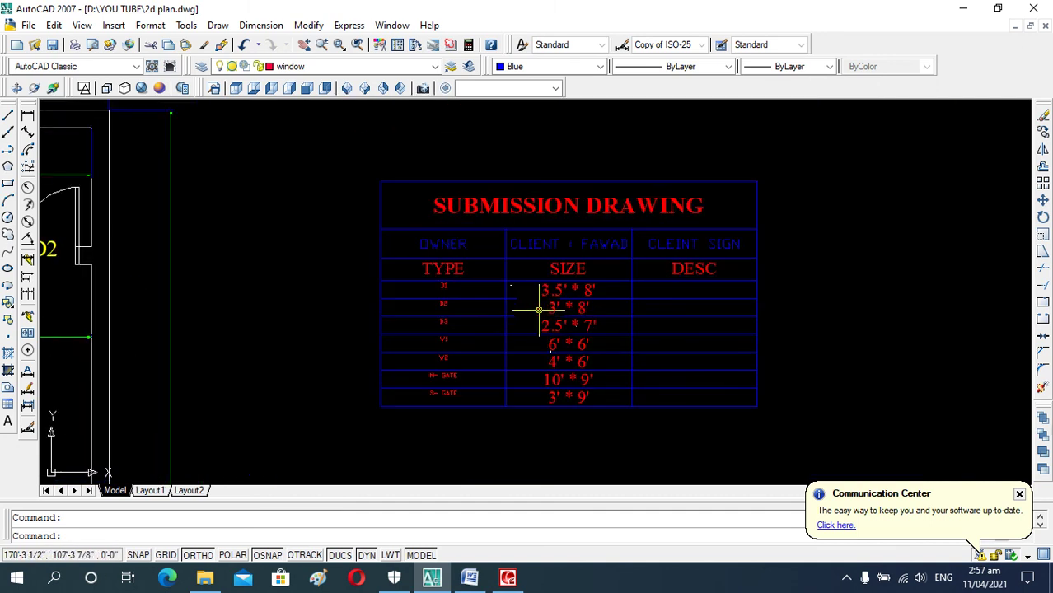
pyautogui.scroll(-1, 499, 294)
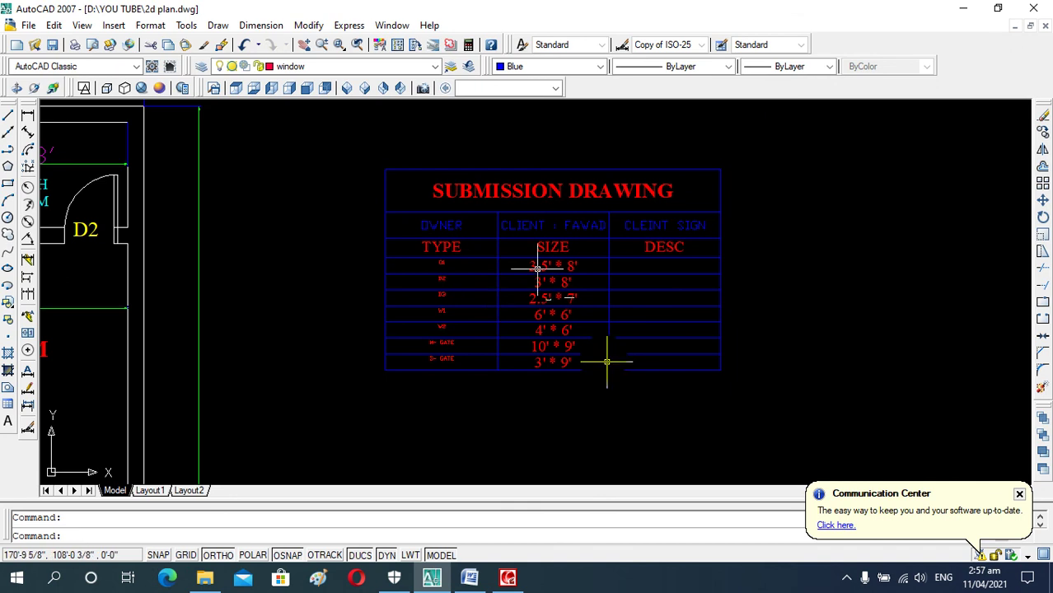
pyautogui.scroll(2, 507, 300)
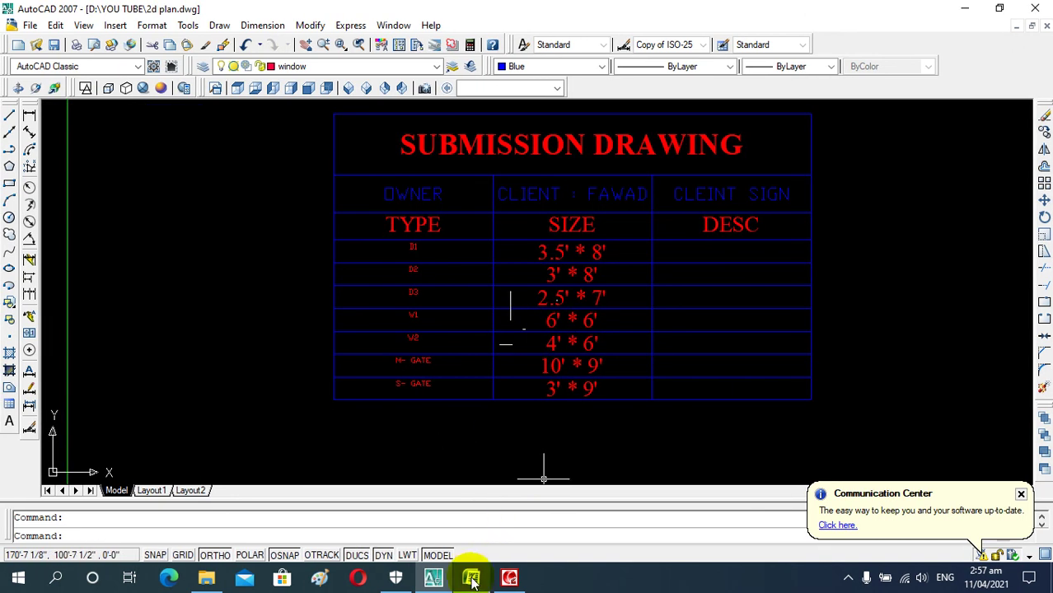
pyautogui.click(509, 579)
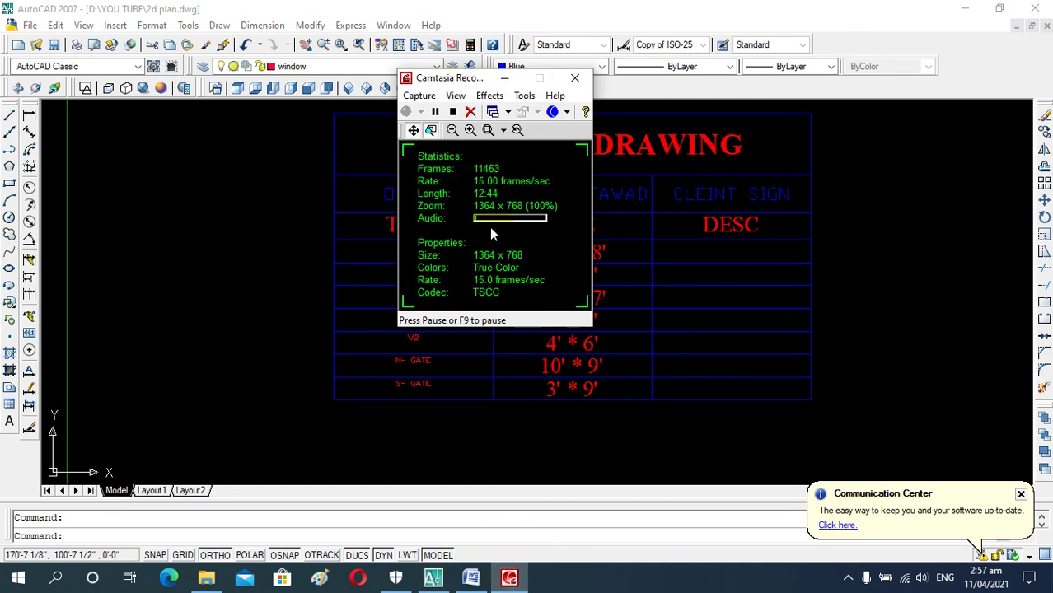